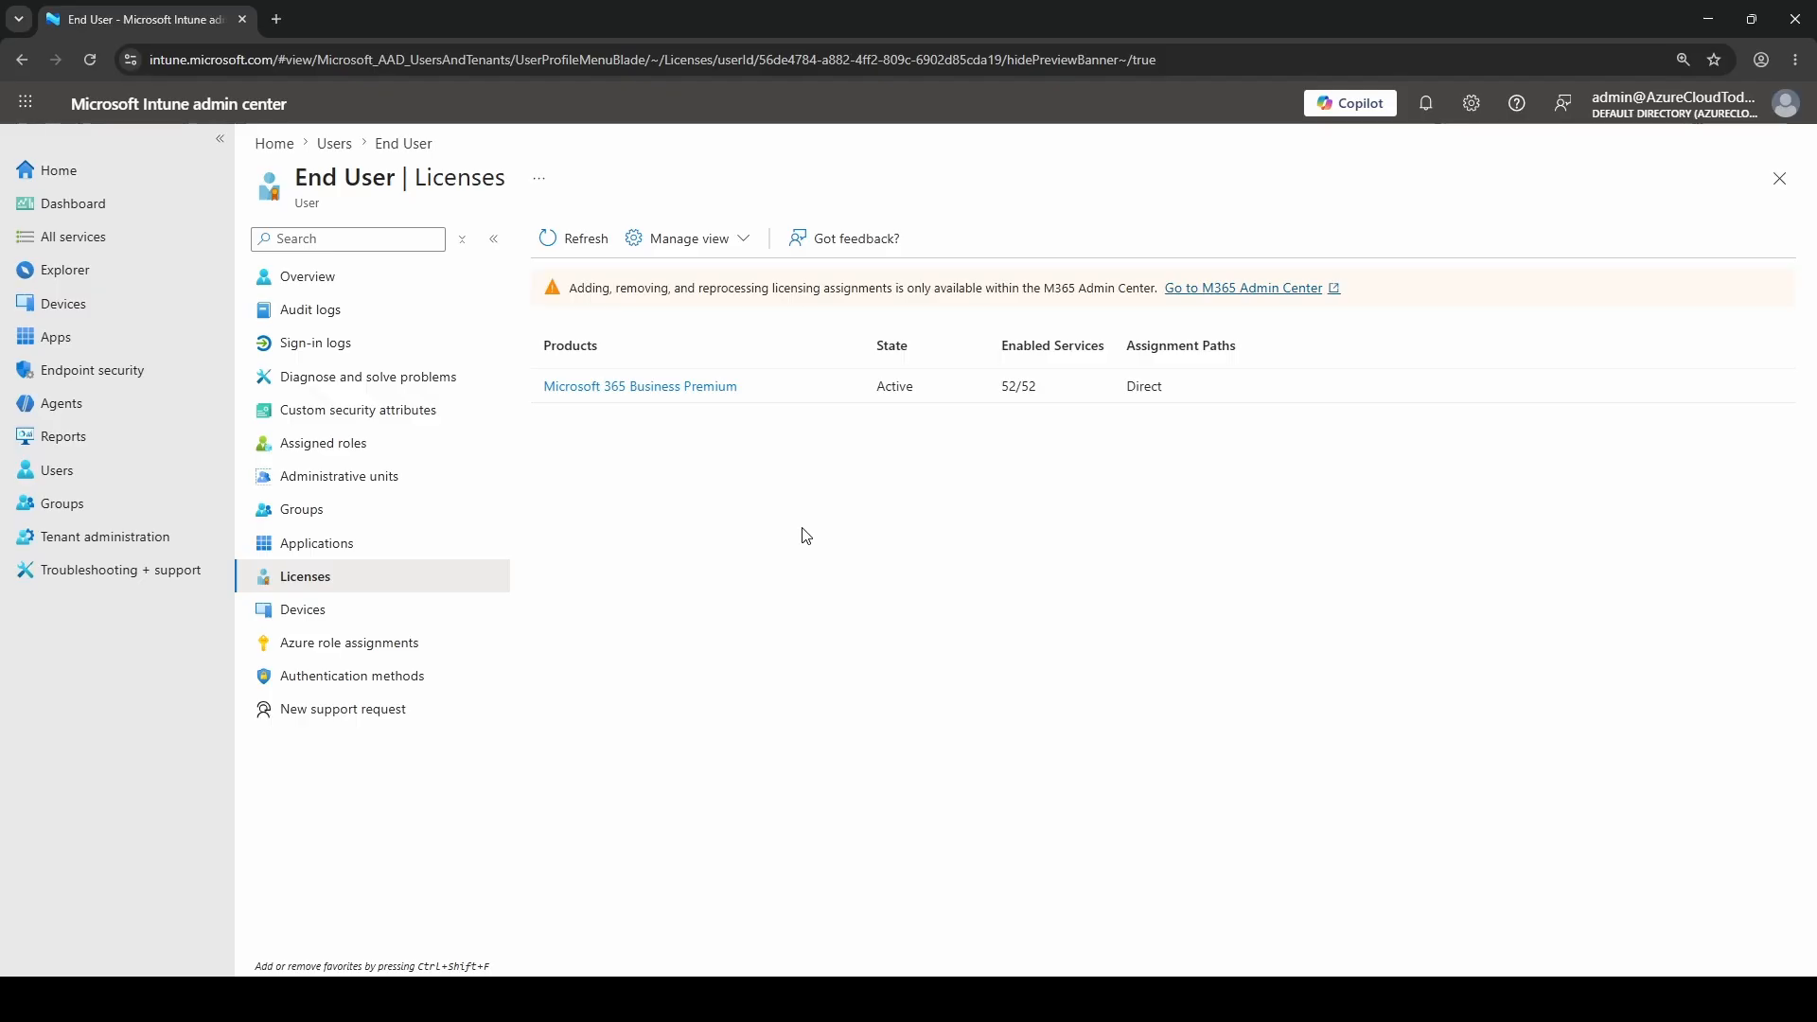
From All groups, open the All iOS Users group's Members list showing its single user
left_click(76, 505)
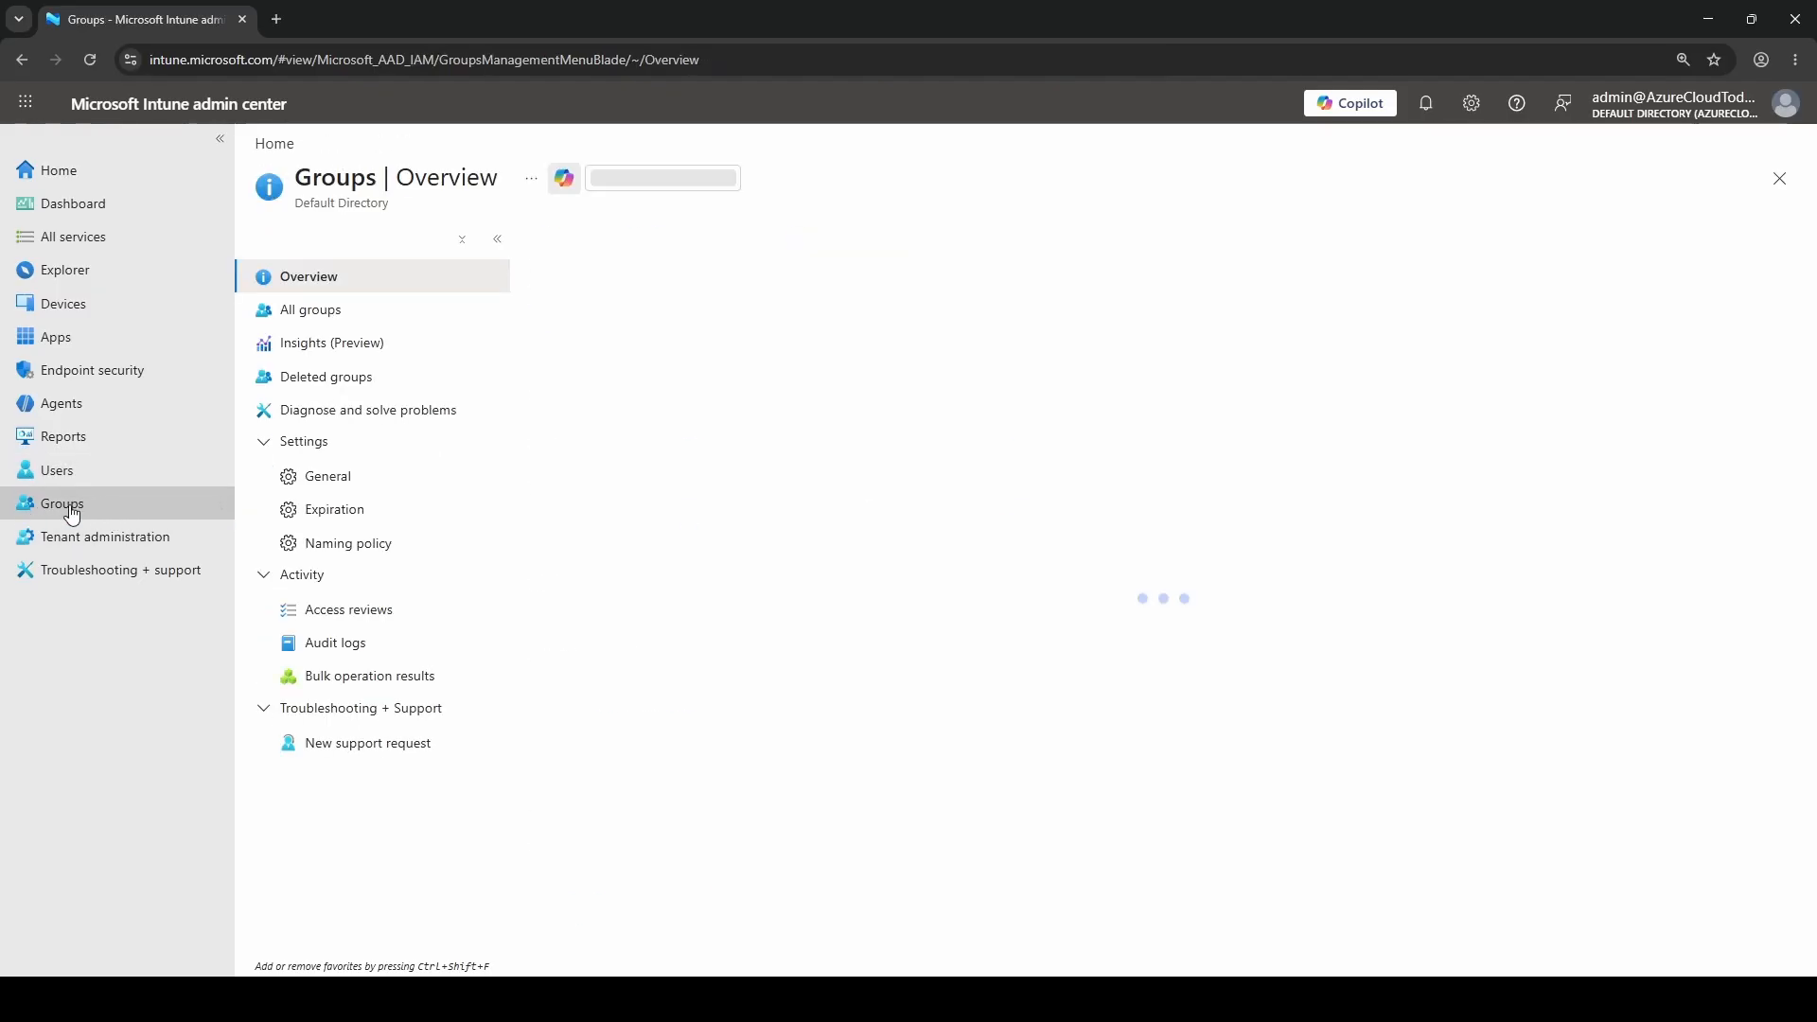
left_click(359, 310)
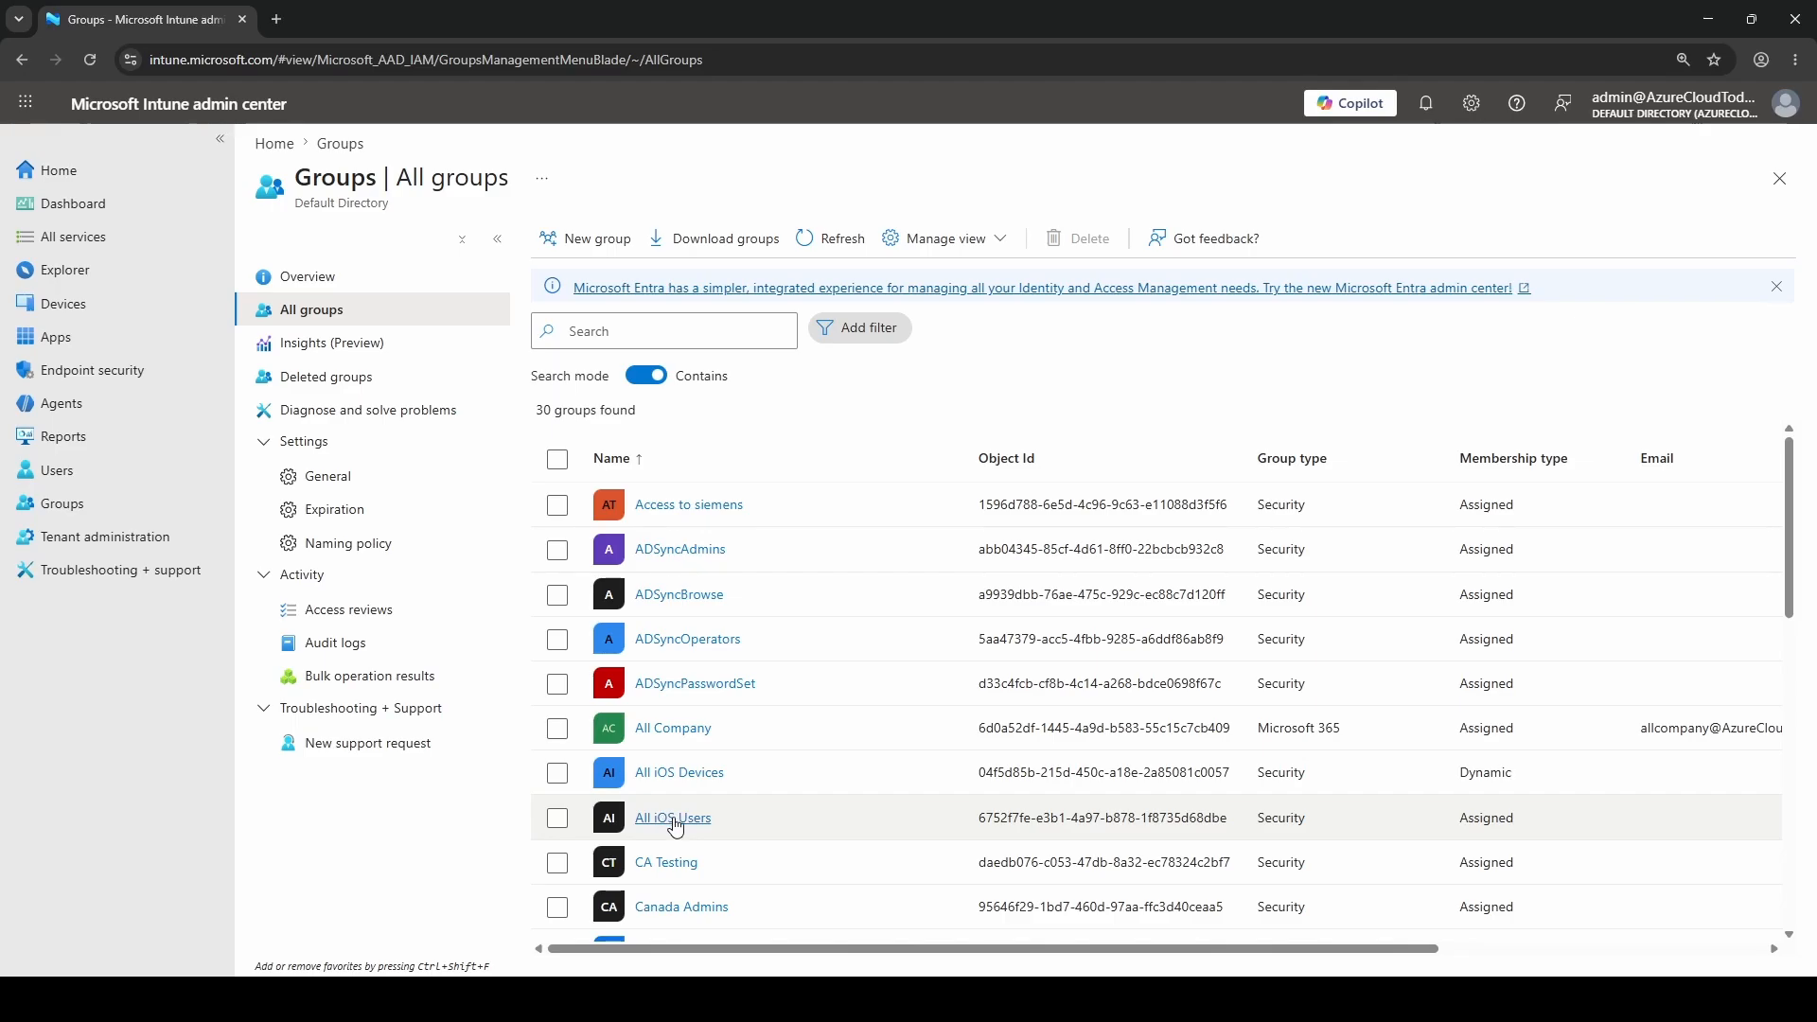
left_click(675, 826)
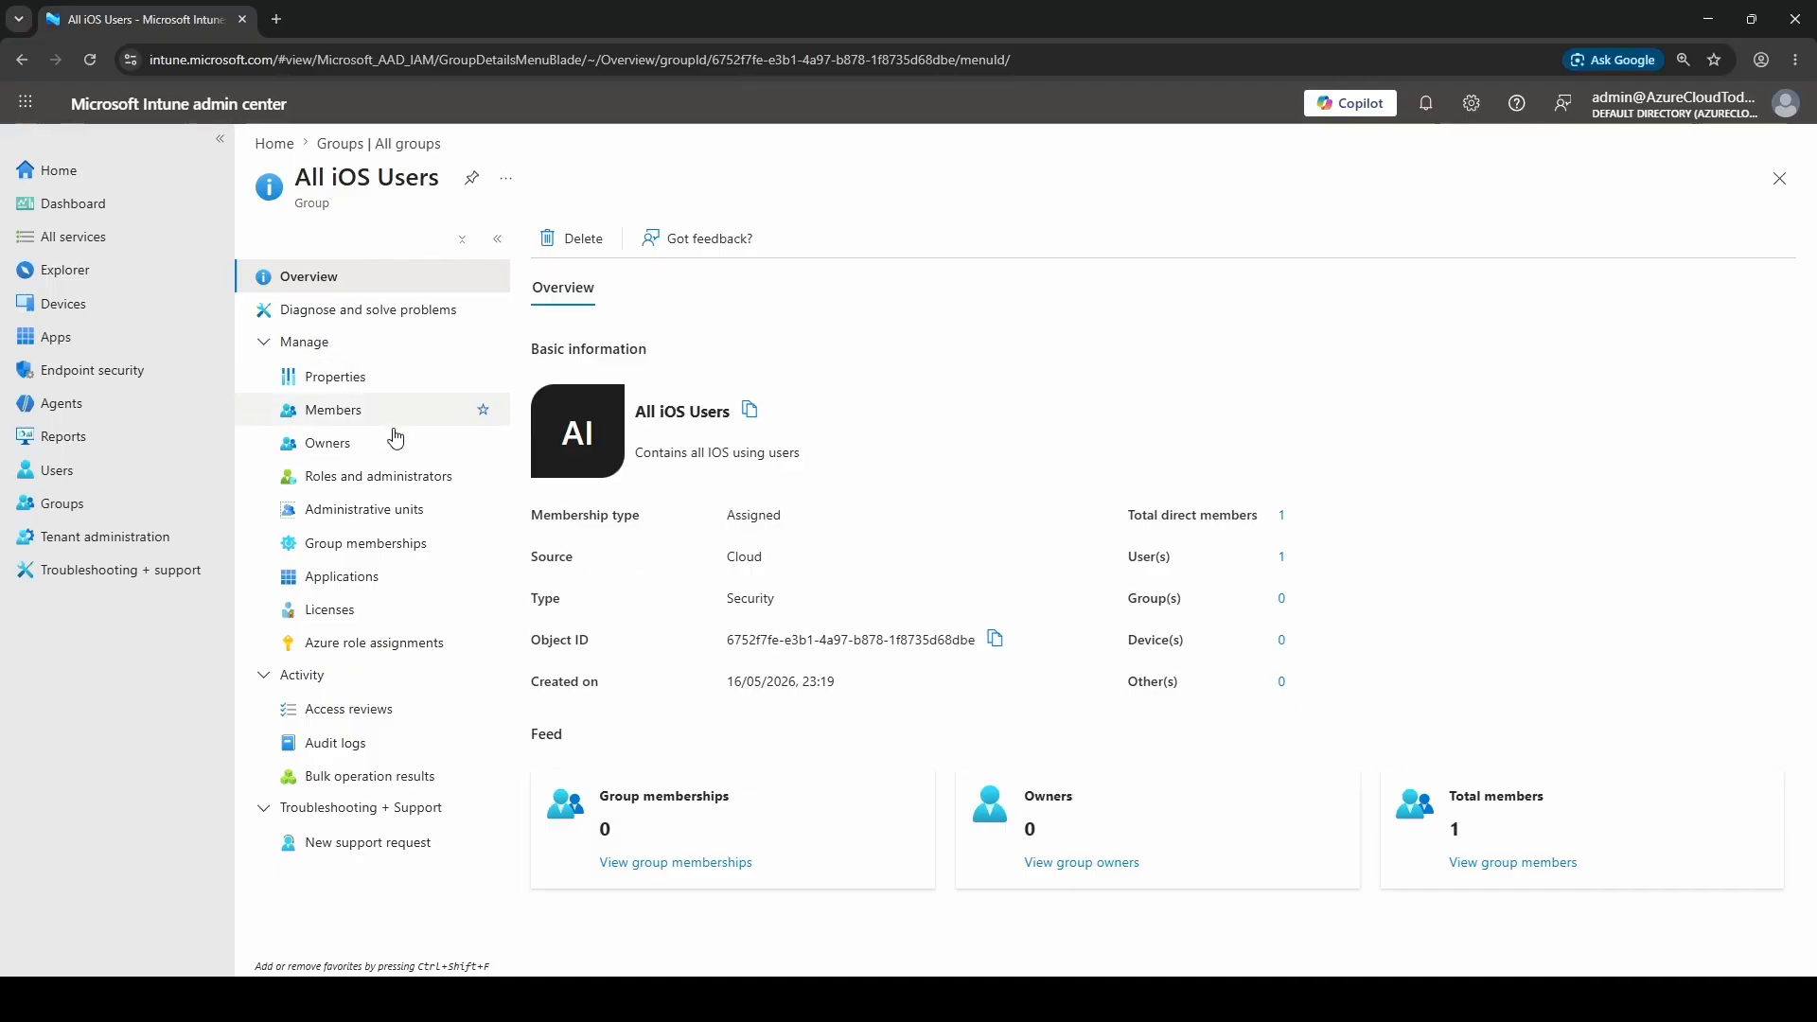
left_click(357, 409)
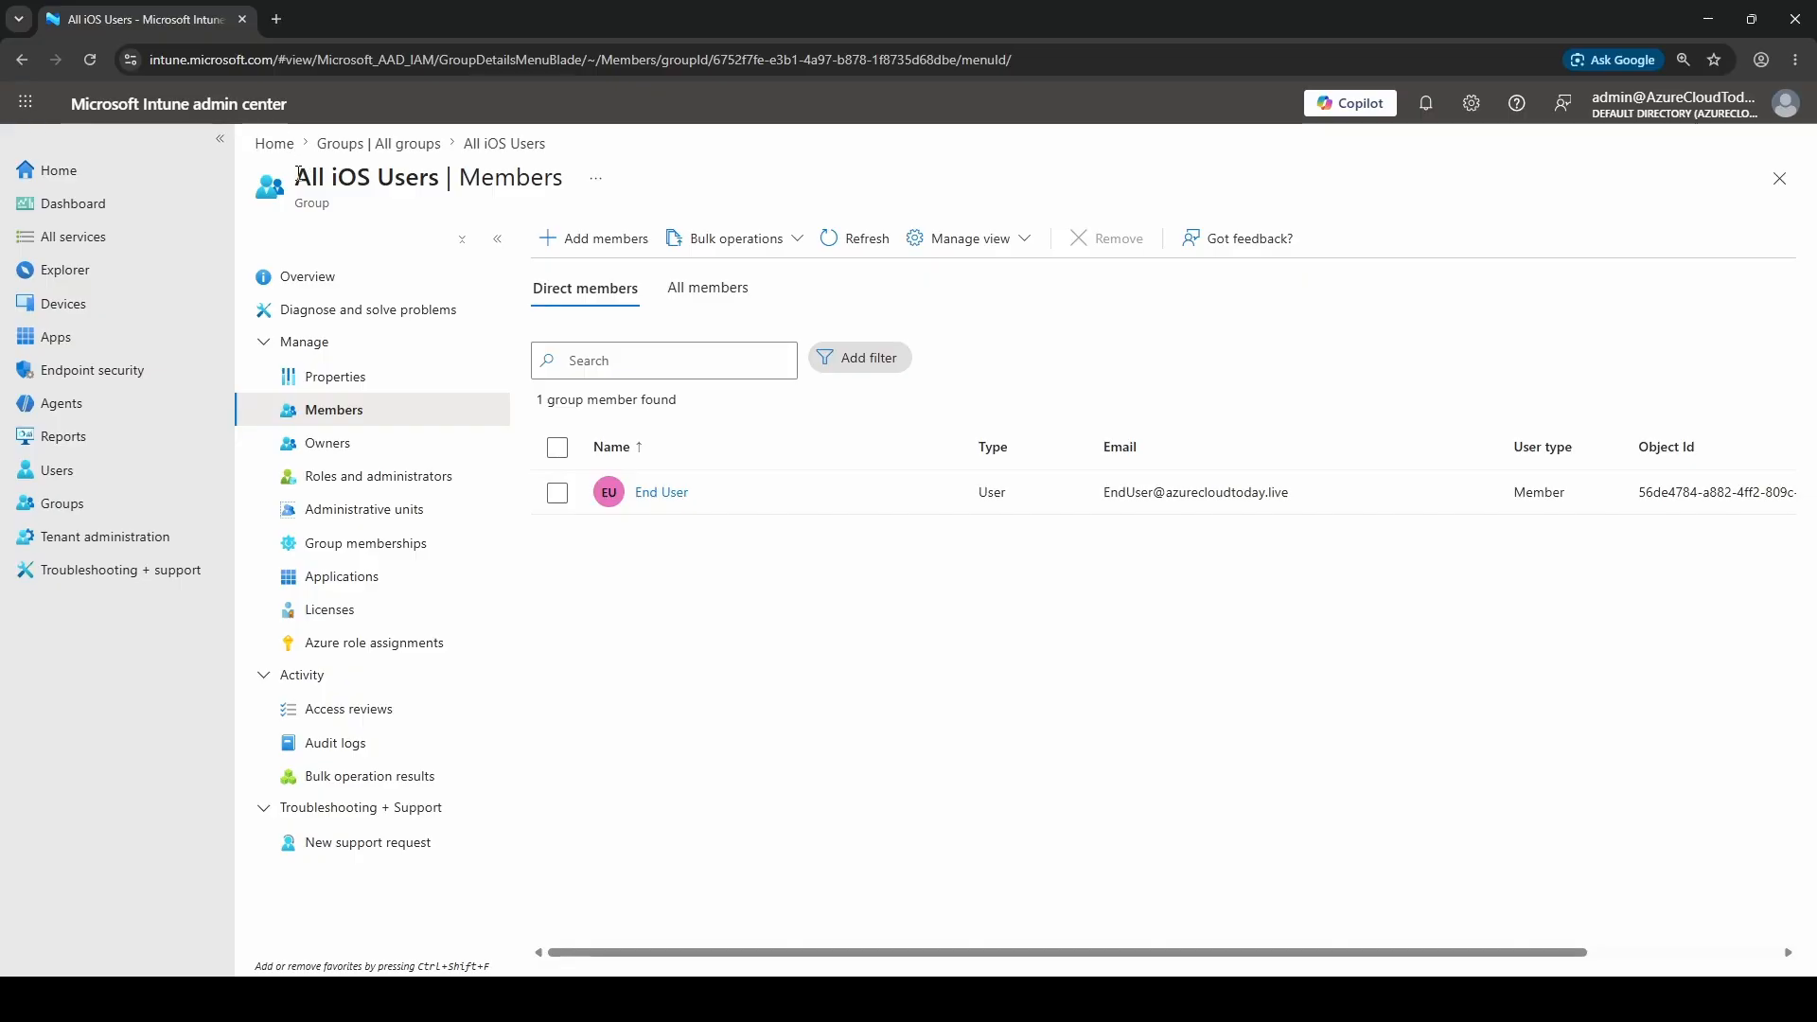
left_click_drag(294, 178, 440, 180)
left_click(874, 653)
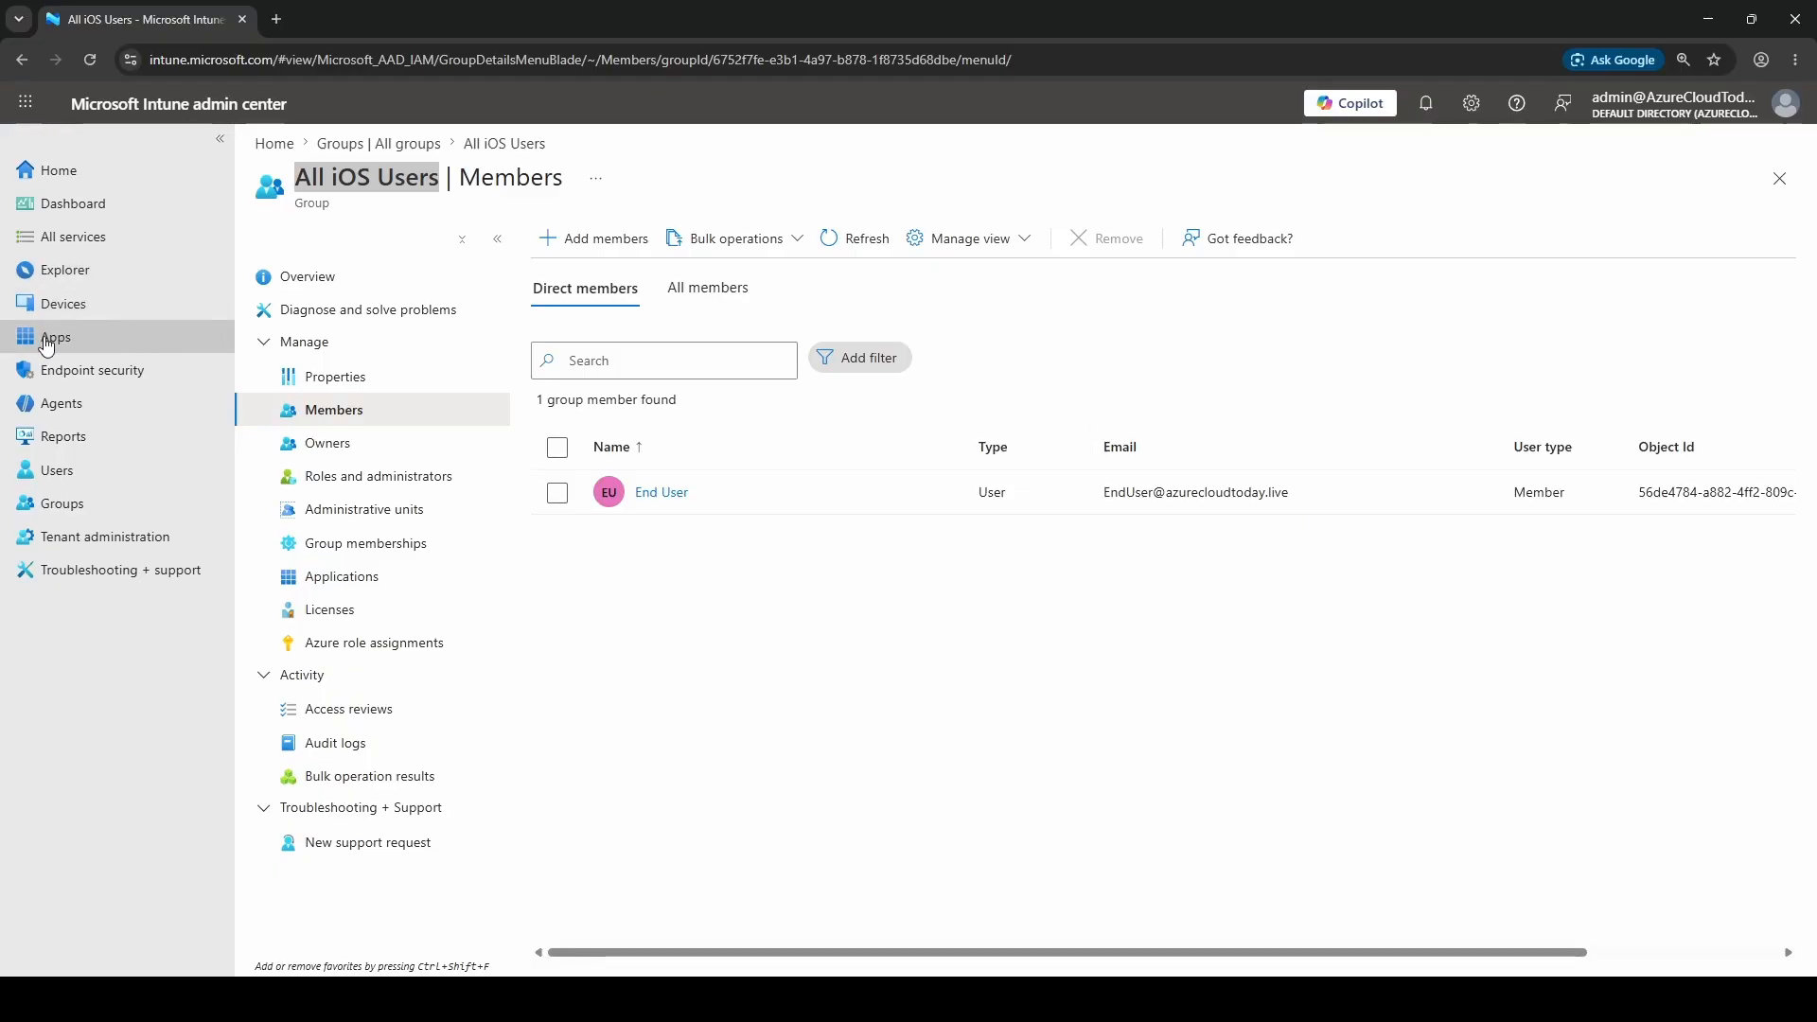
Create a new app under Apps > iOS/iPadOS with app type 'iOS store app'
left_click(99, 341)
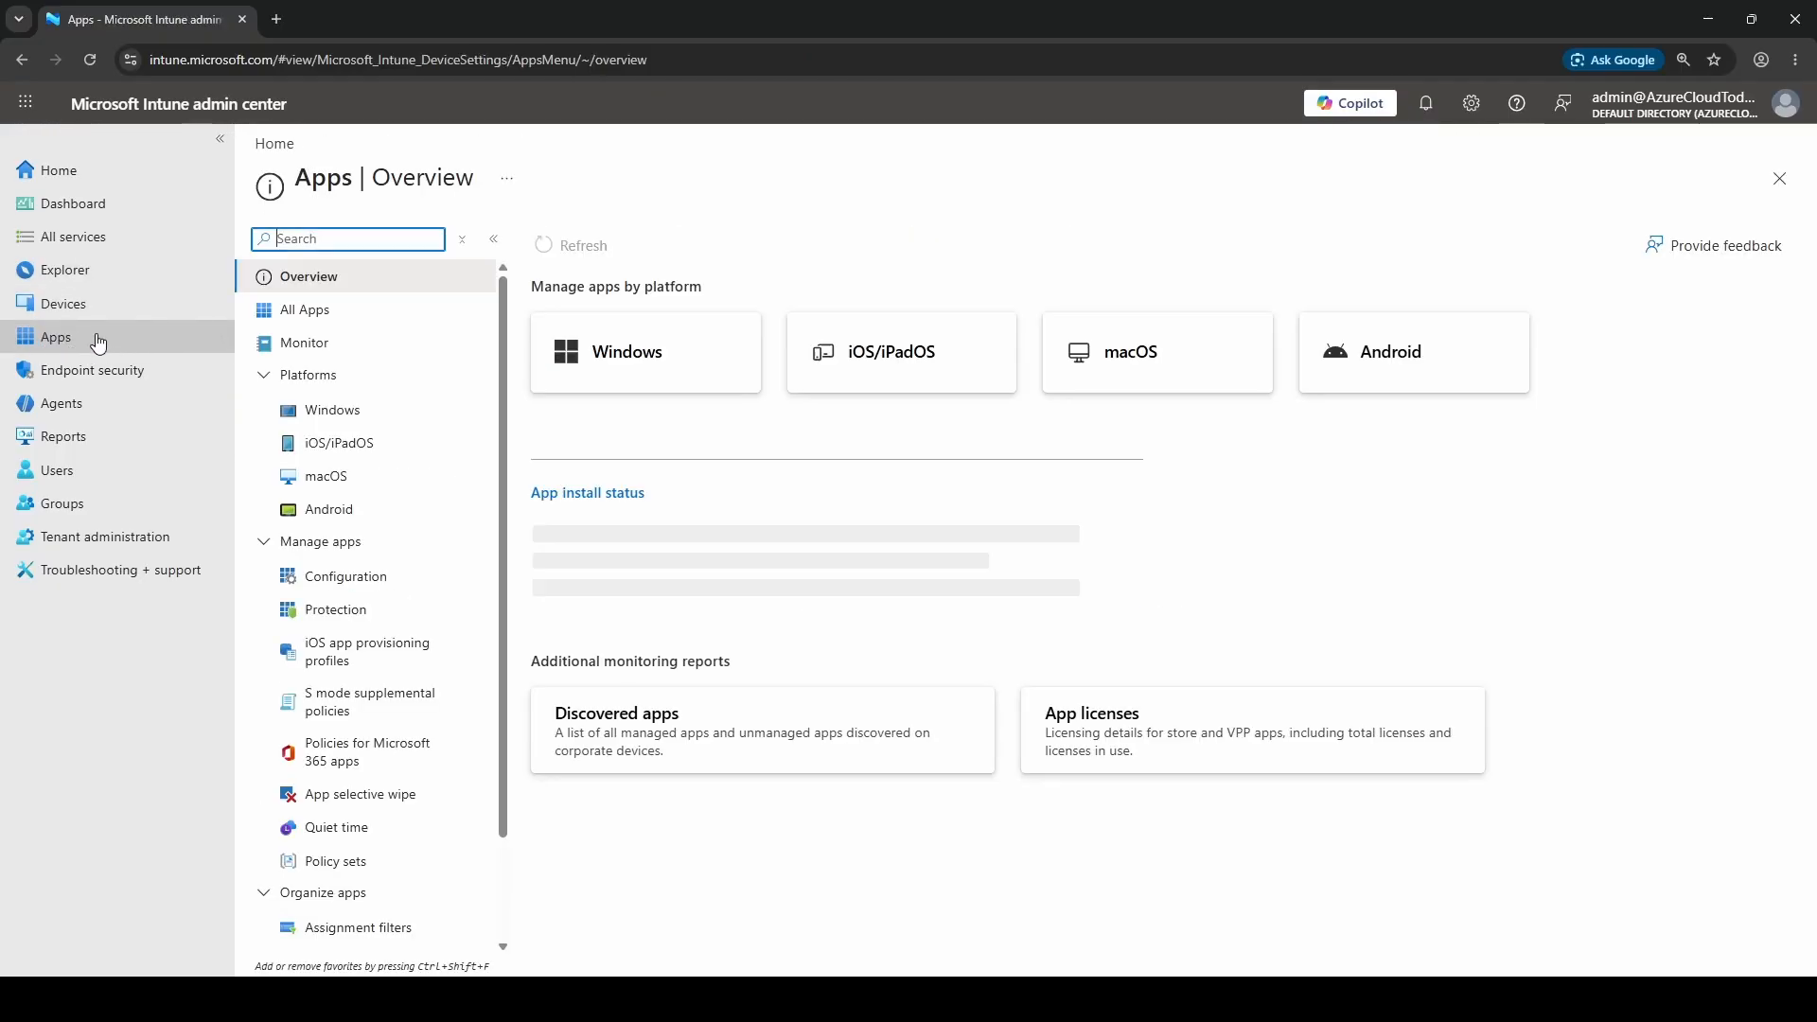
left_click(383, 446)
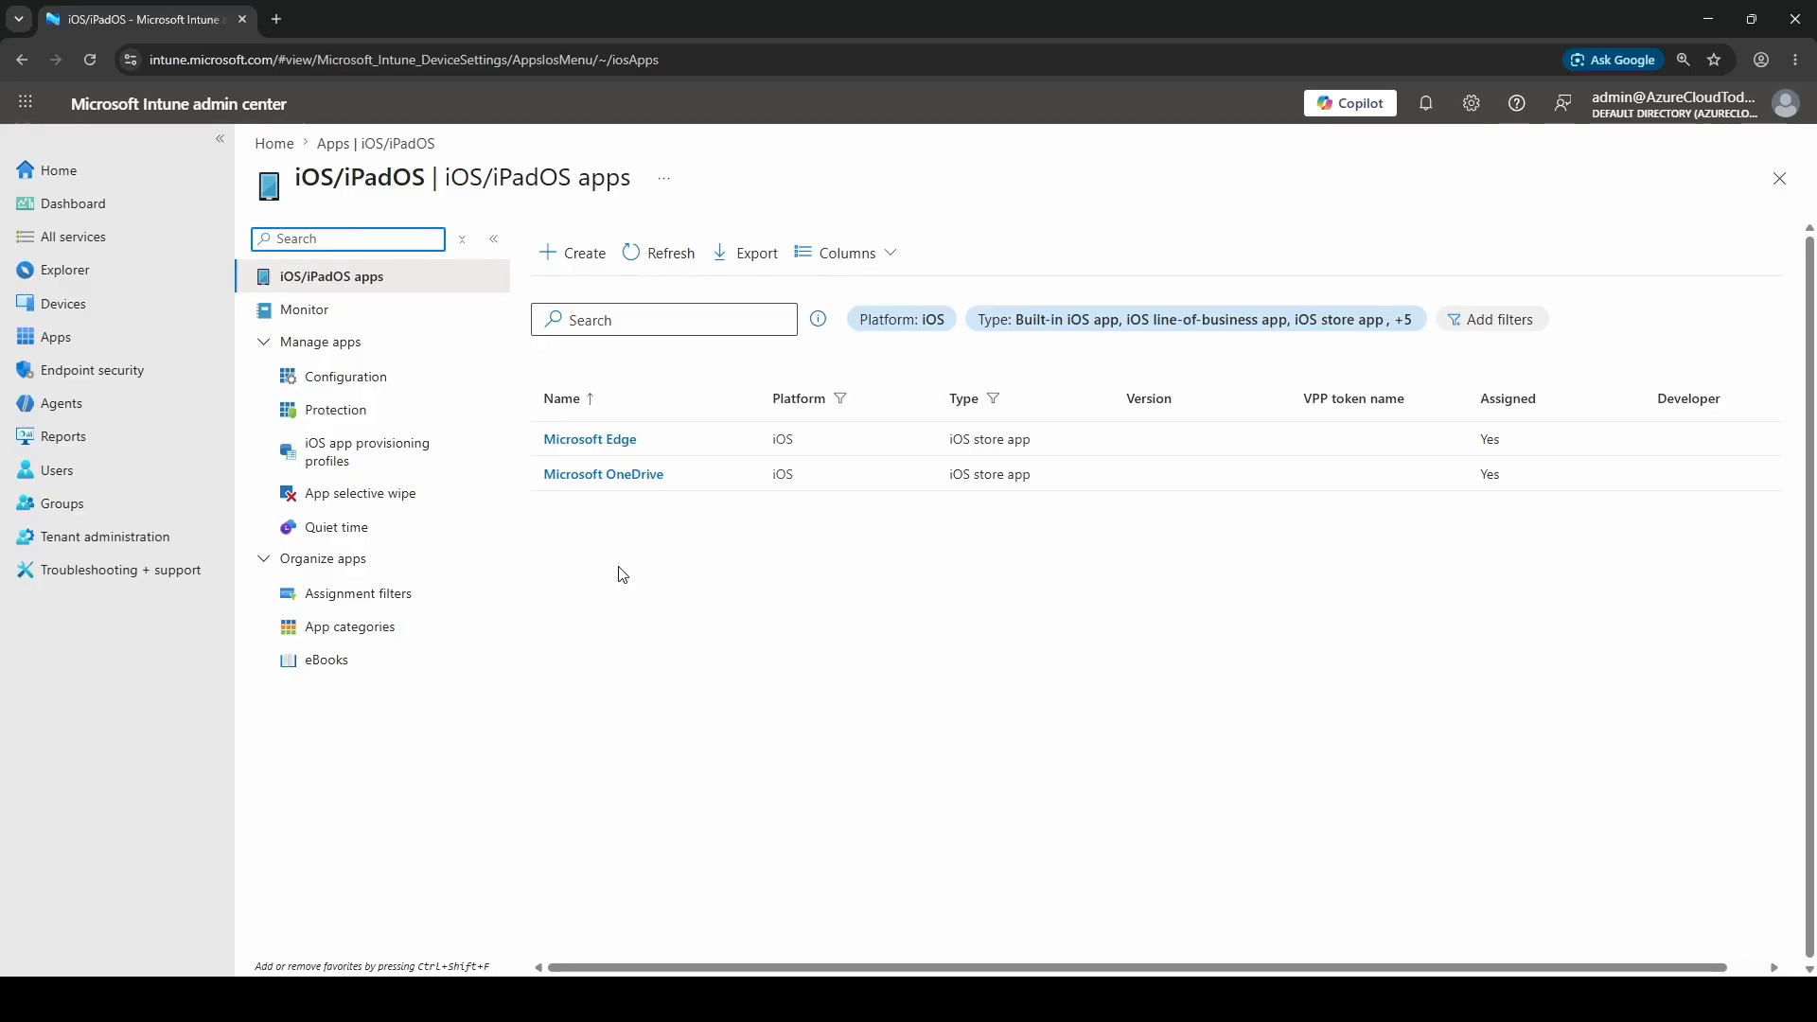
left_click(572, 254)
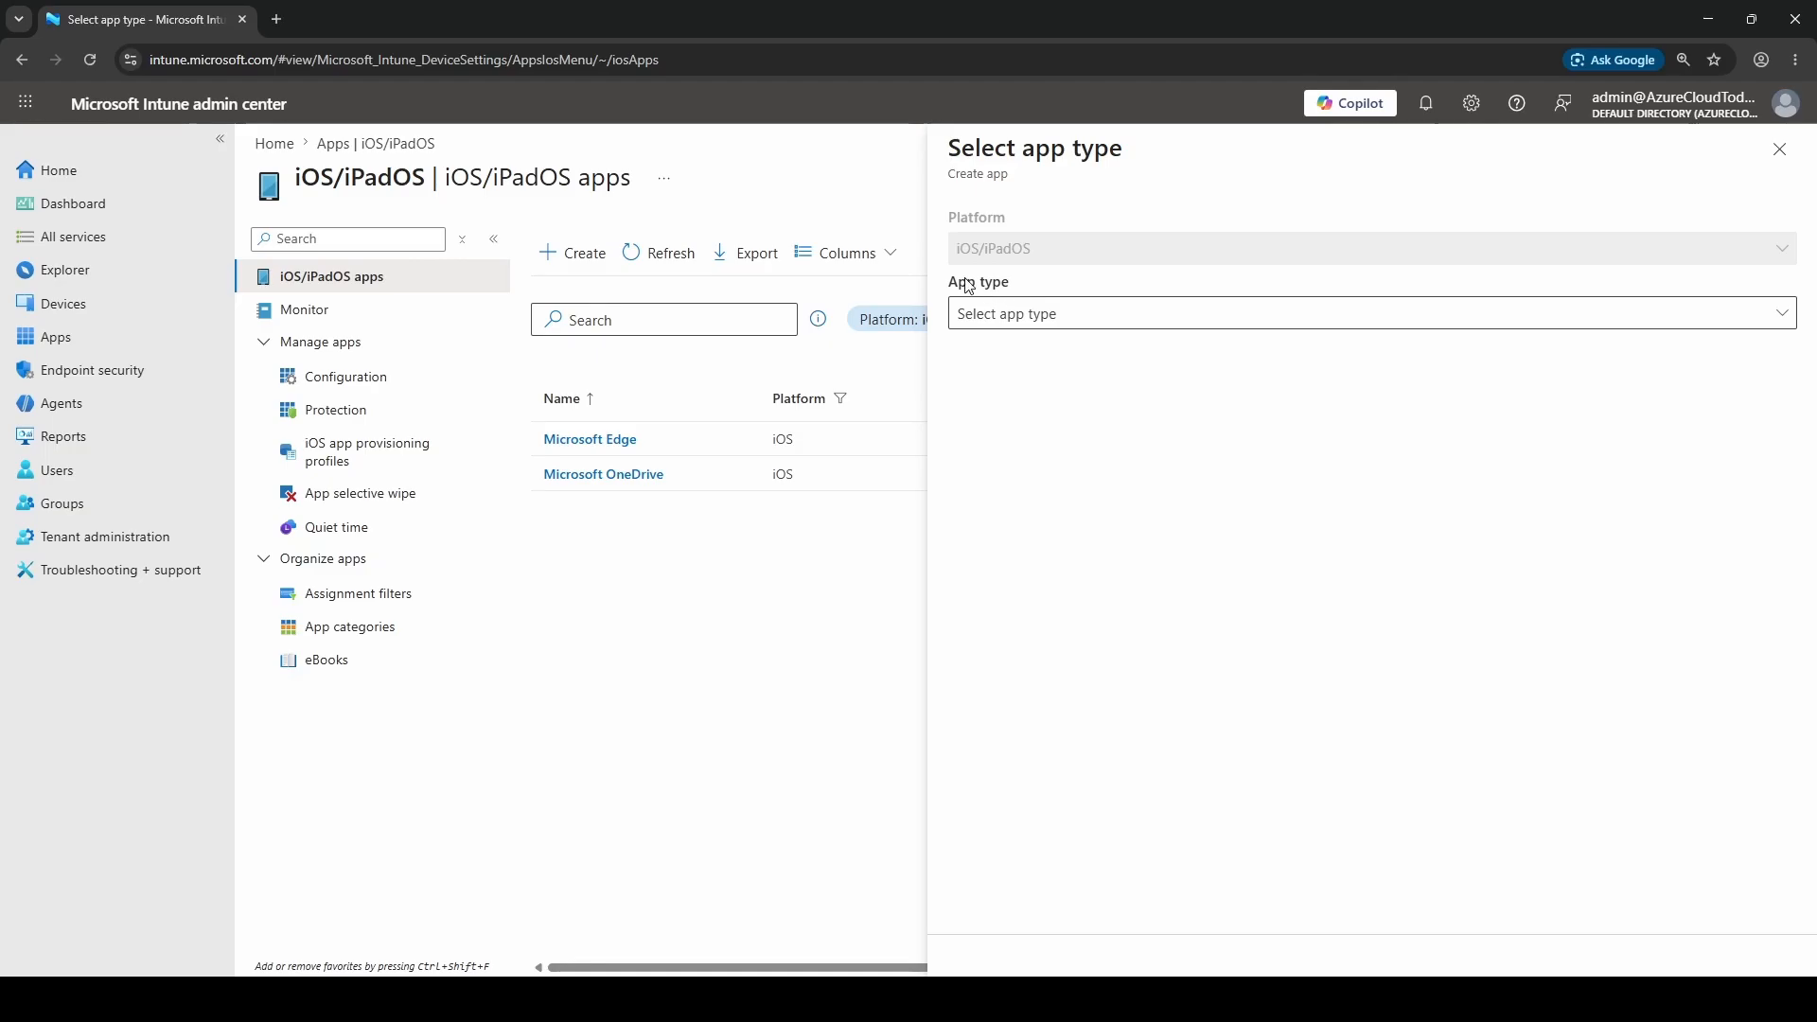
left_click(1136, 318)
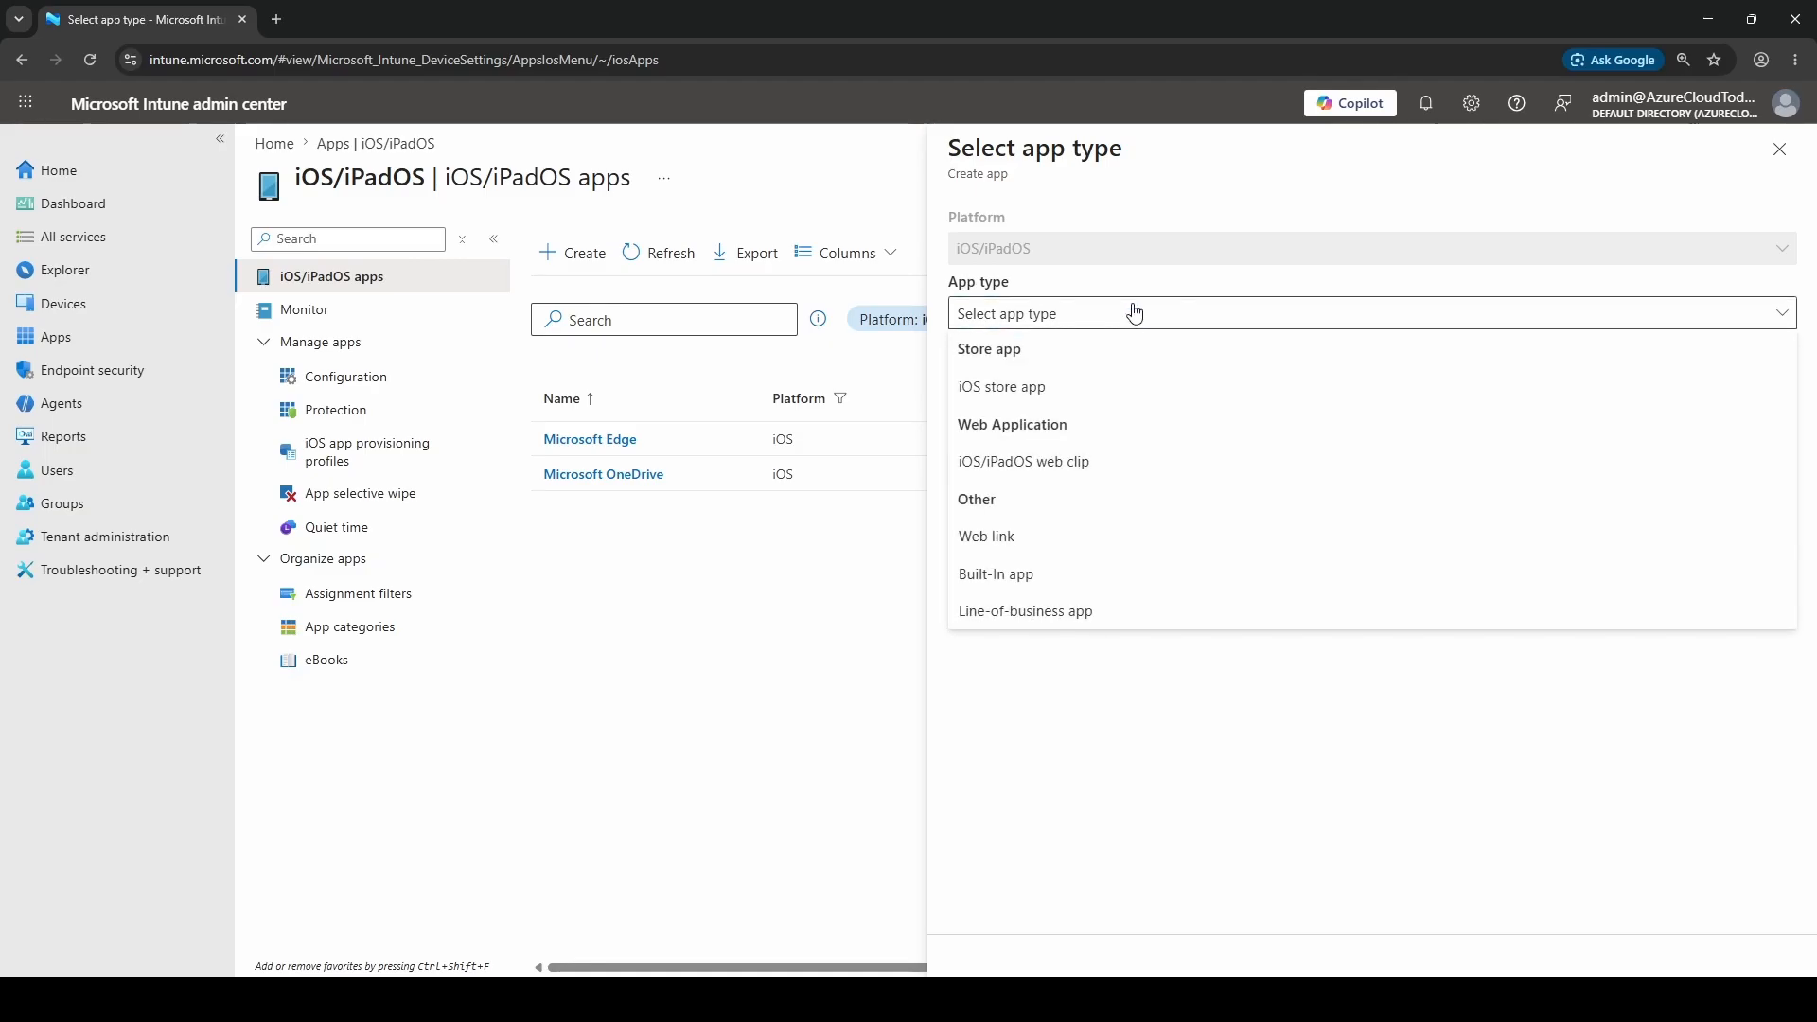
left_click(1102, 388)
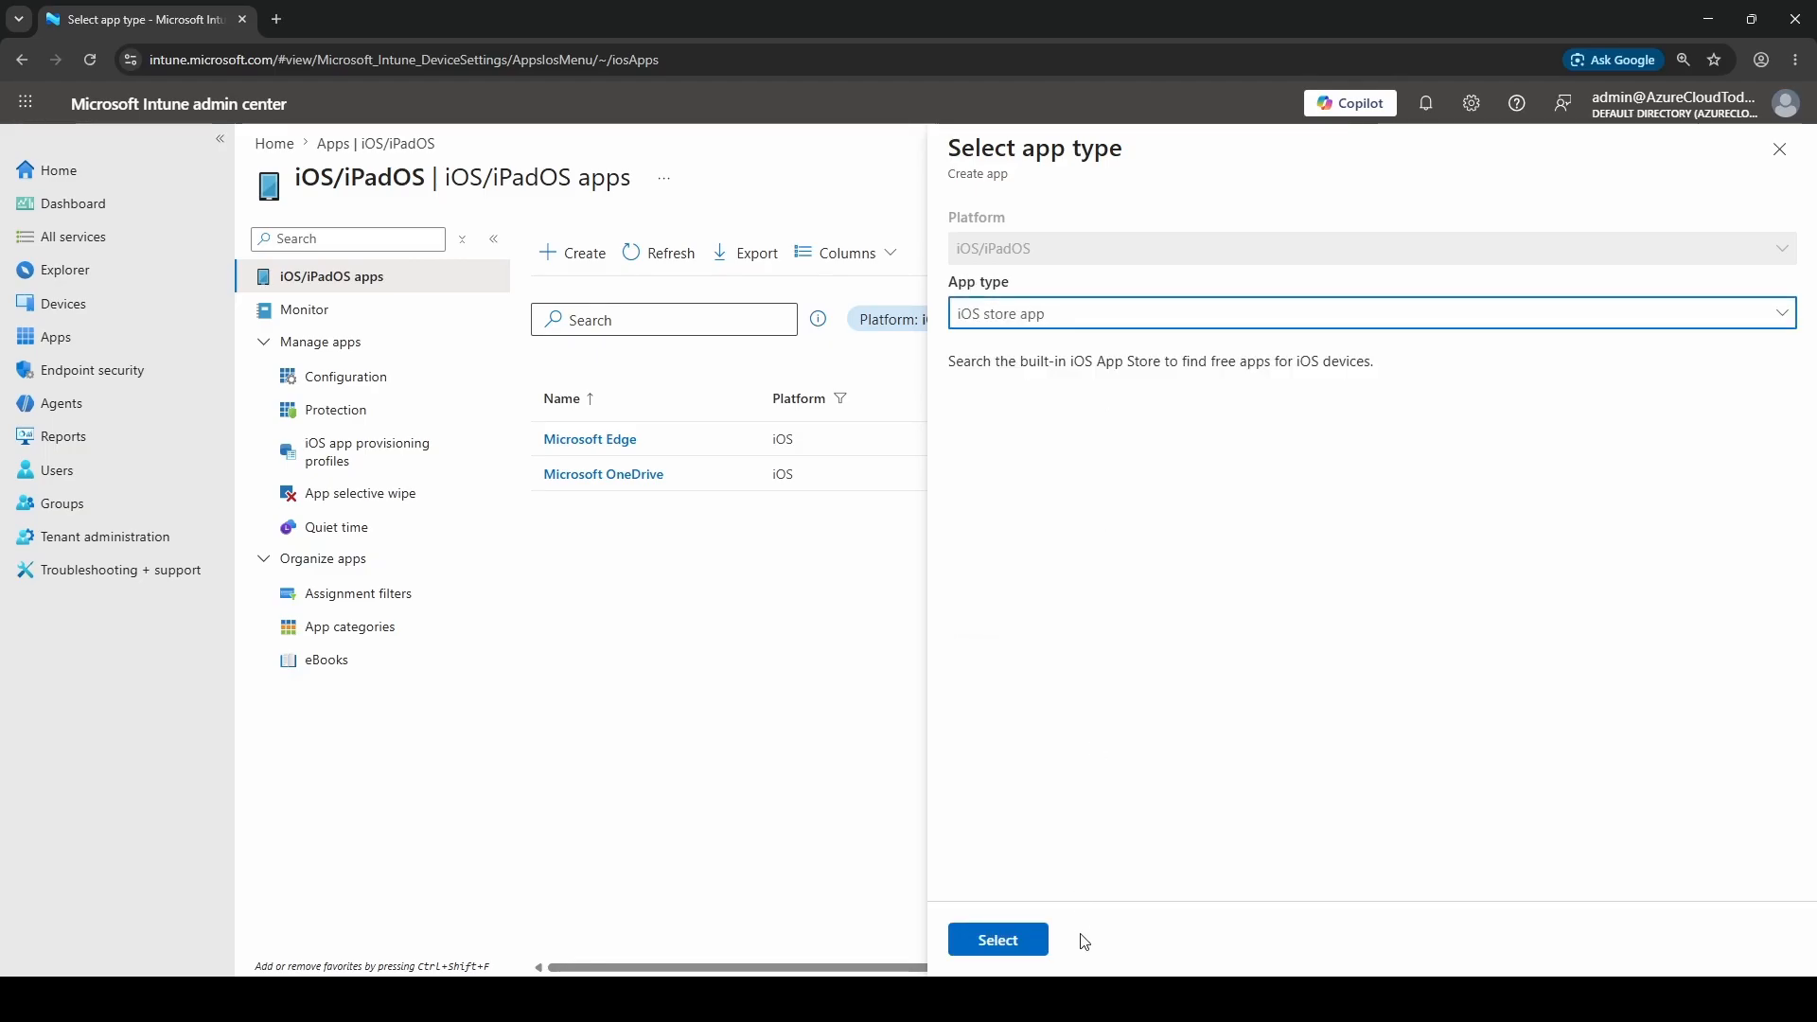
left_click(1001, 941)
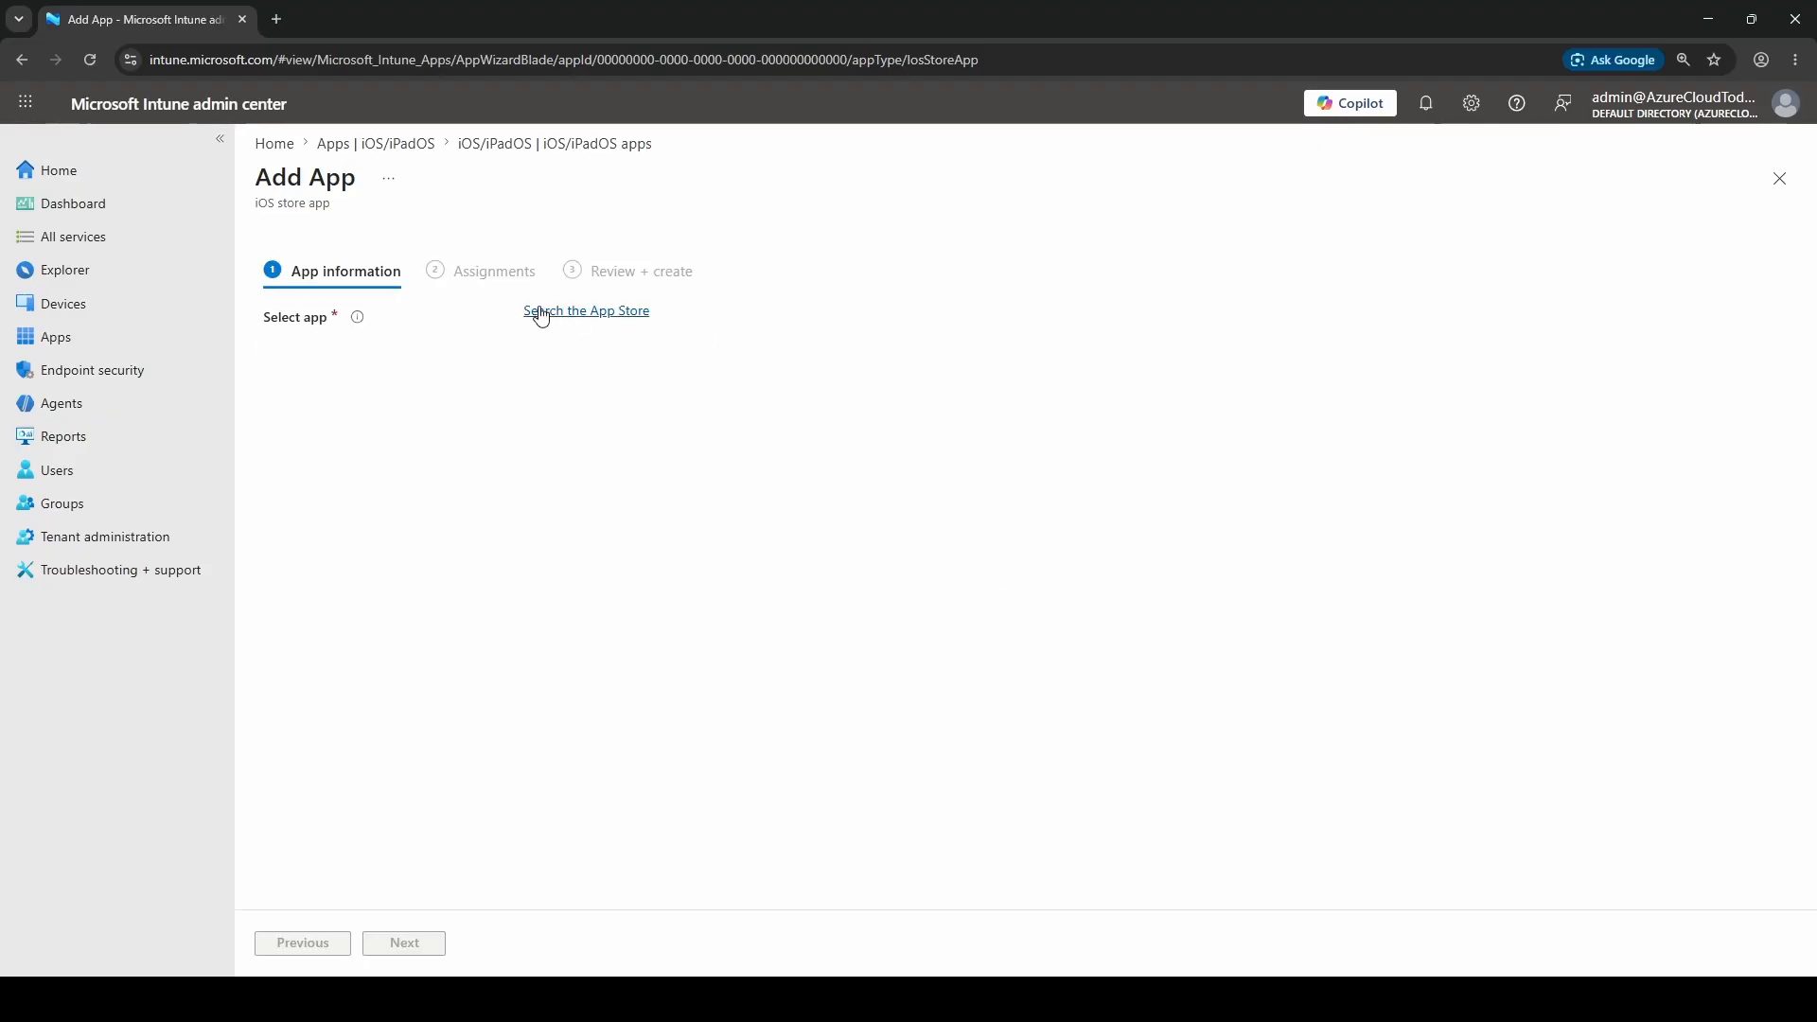
Search the Ireland App Store for 'microsoft teams' and pick Microsoft Teams
left_click(592, 317)
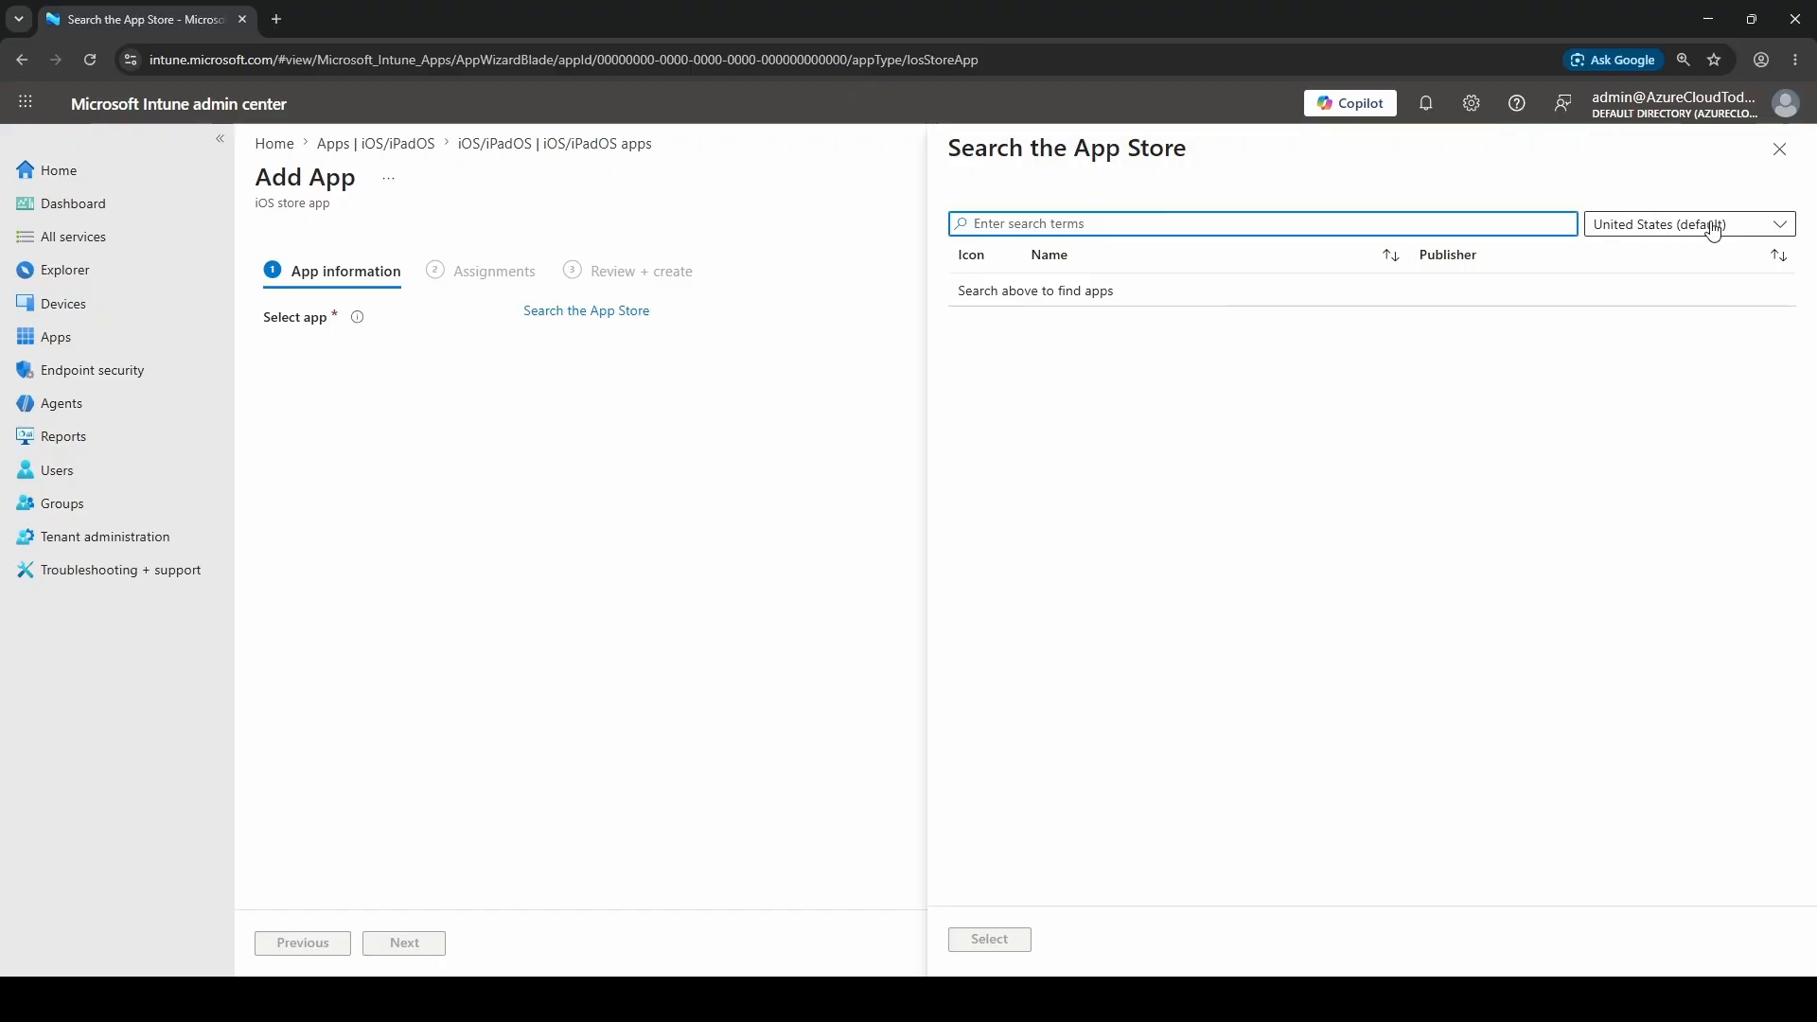
left_click(1672, 227)
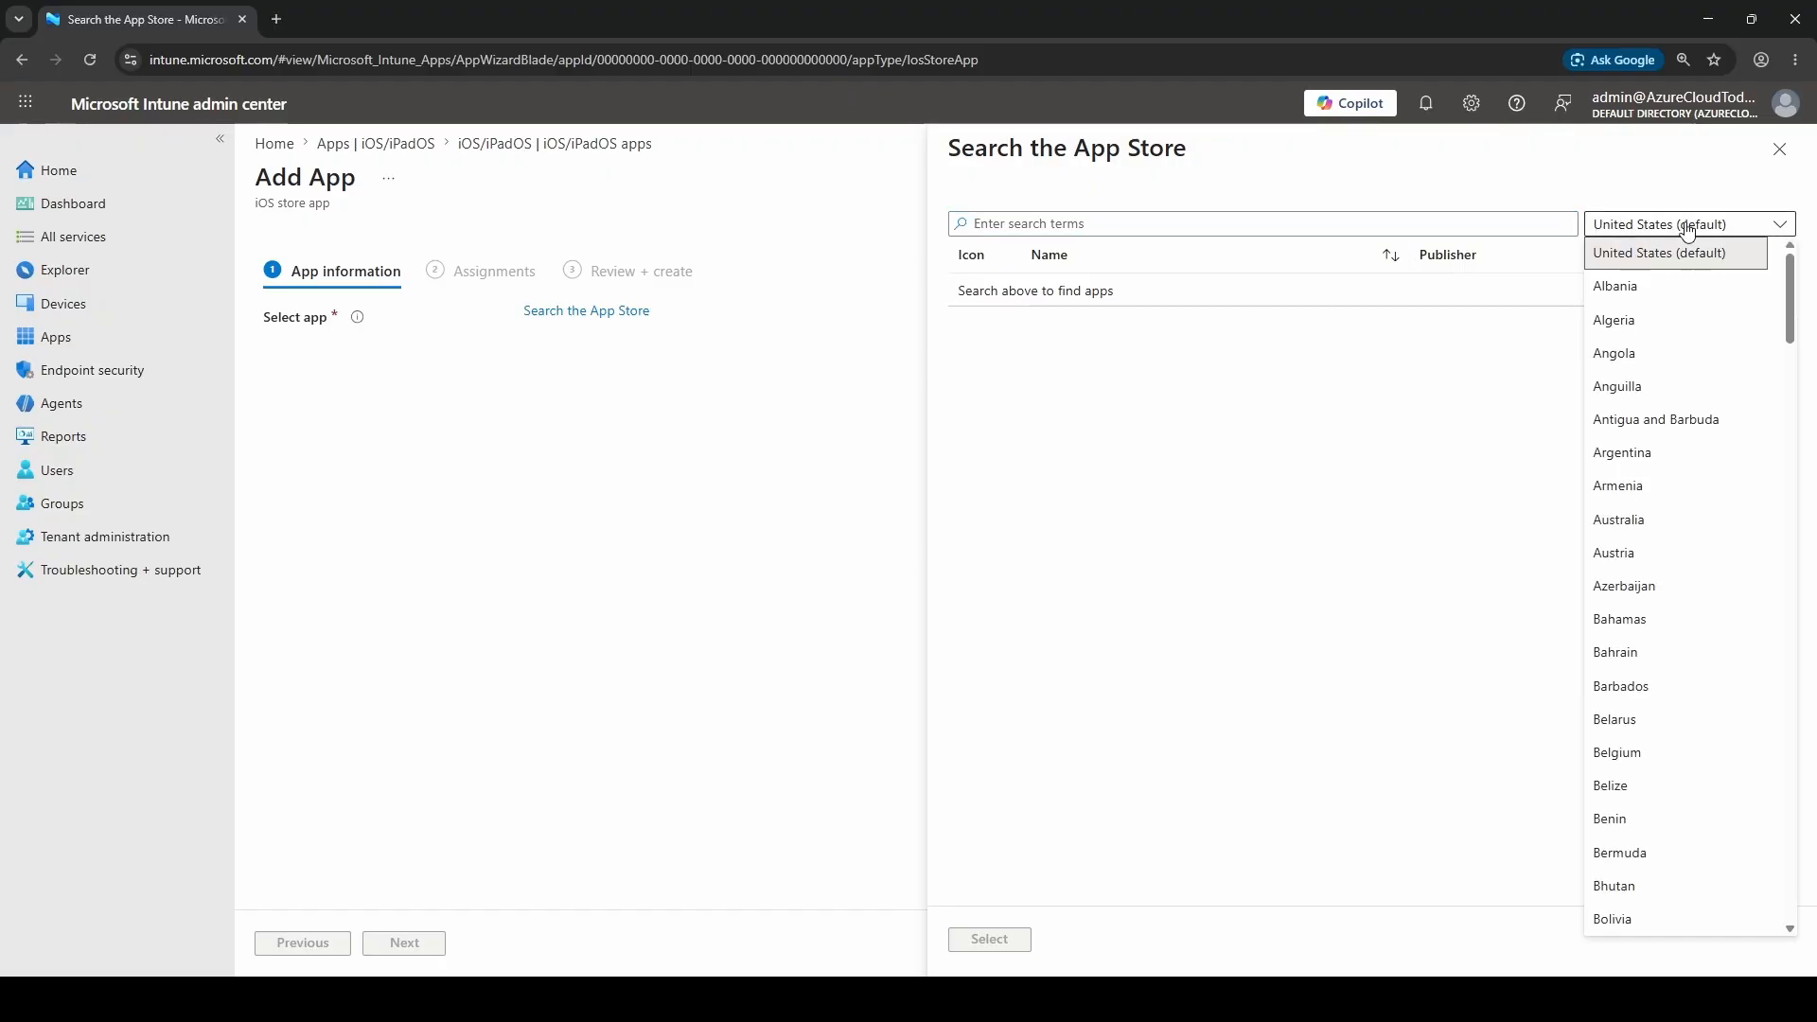
scroll(1721, 487, "down", 7)
scroll(1721, 488, "down", 10)
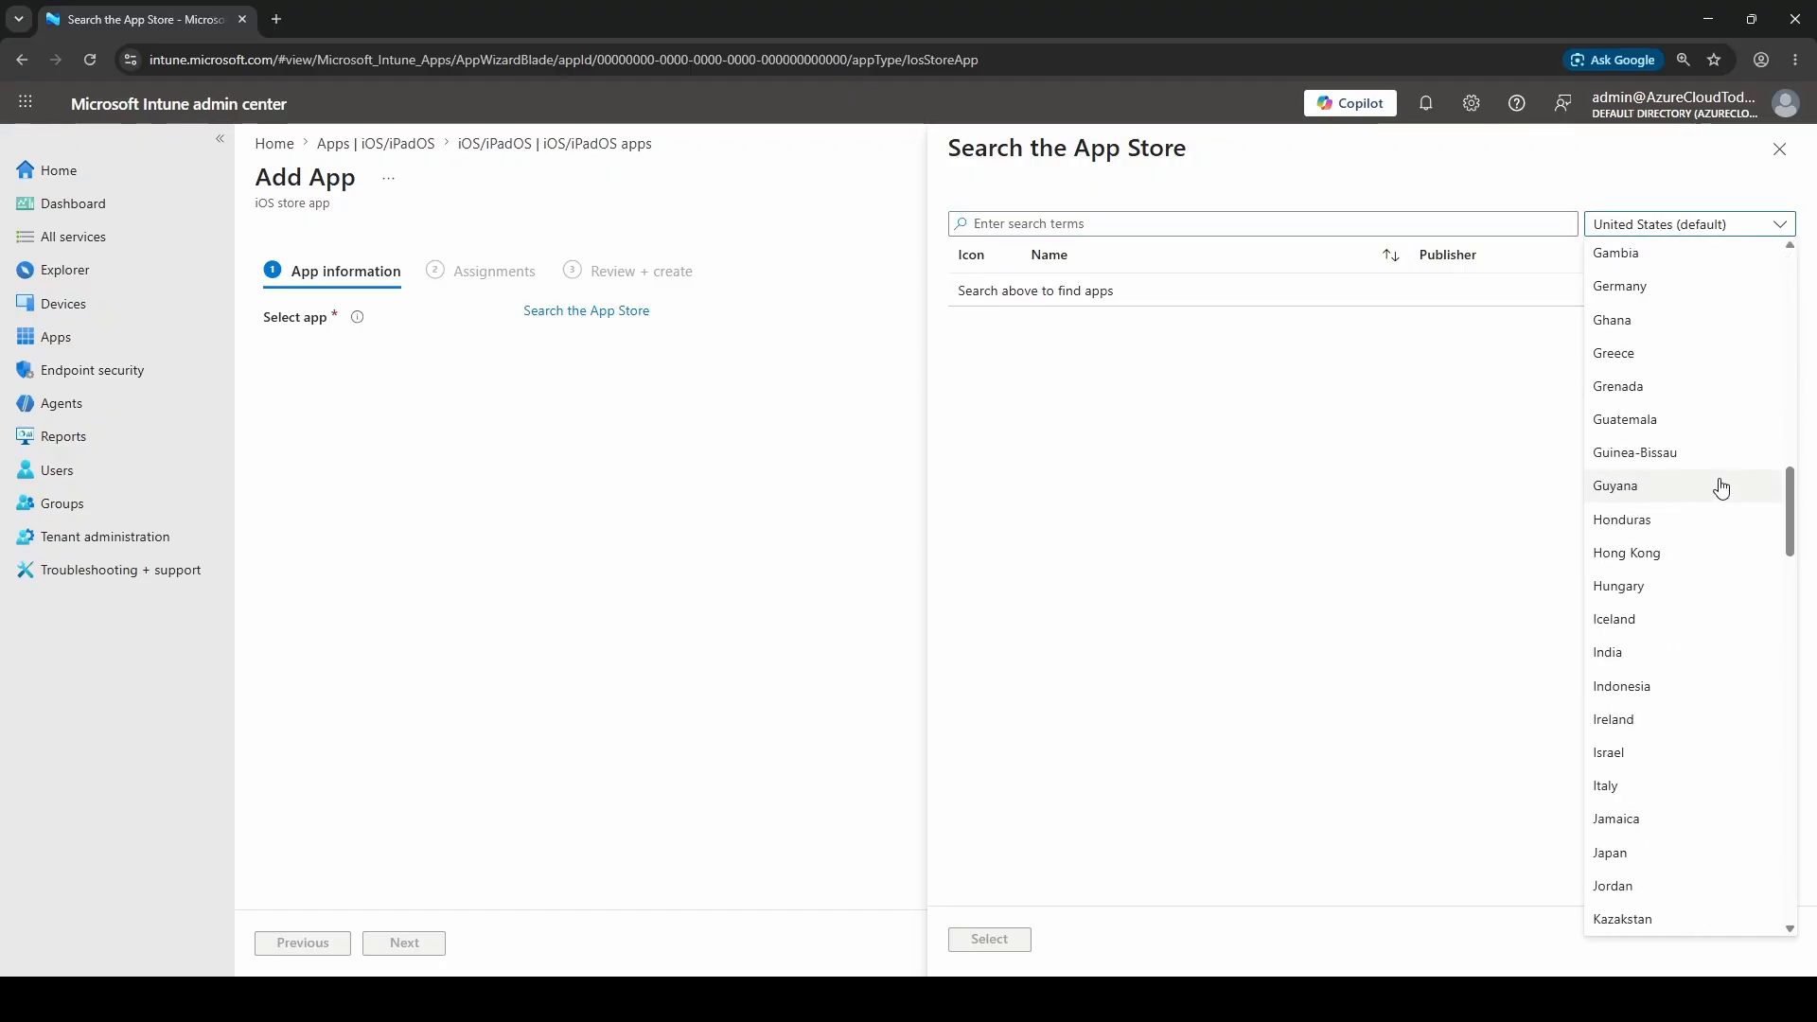
left_click(1649, 723)
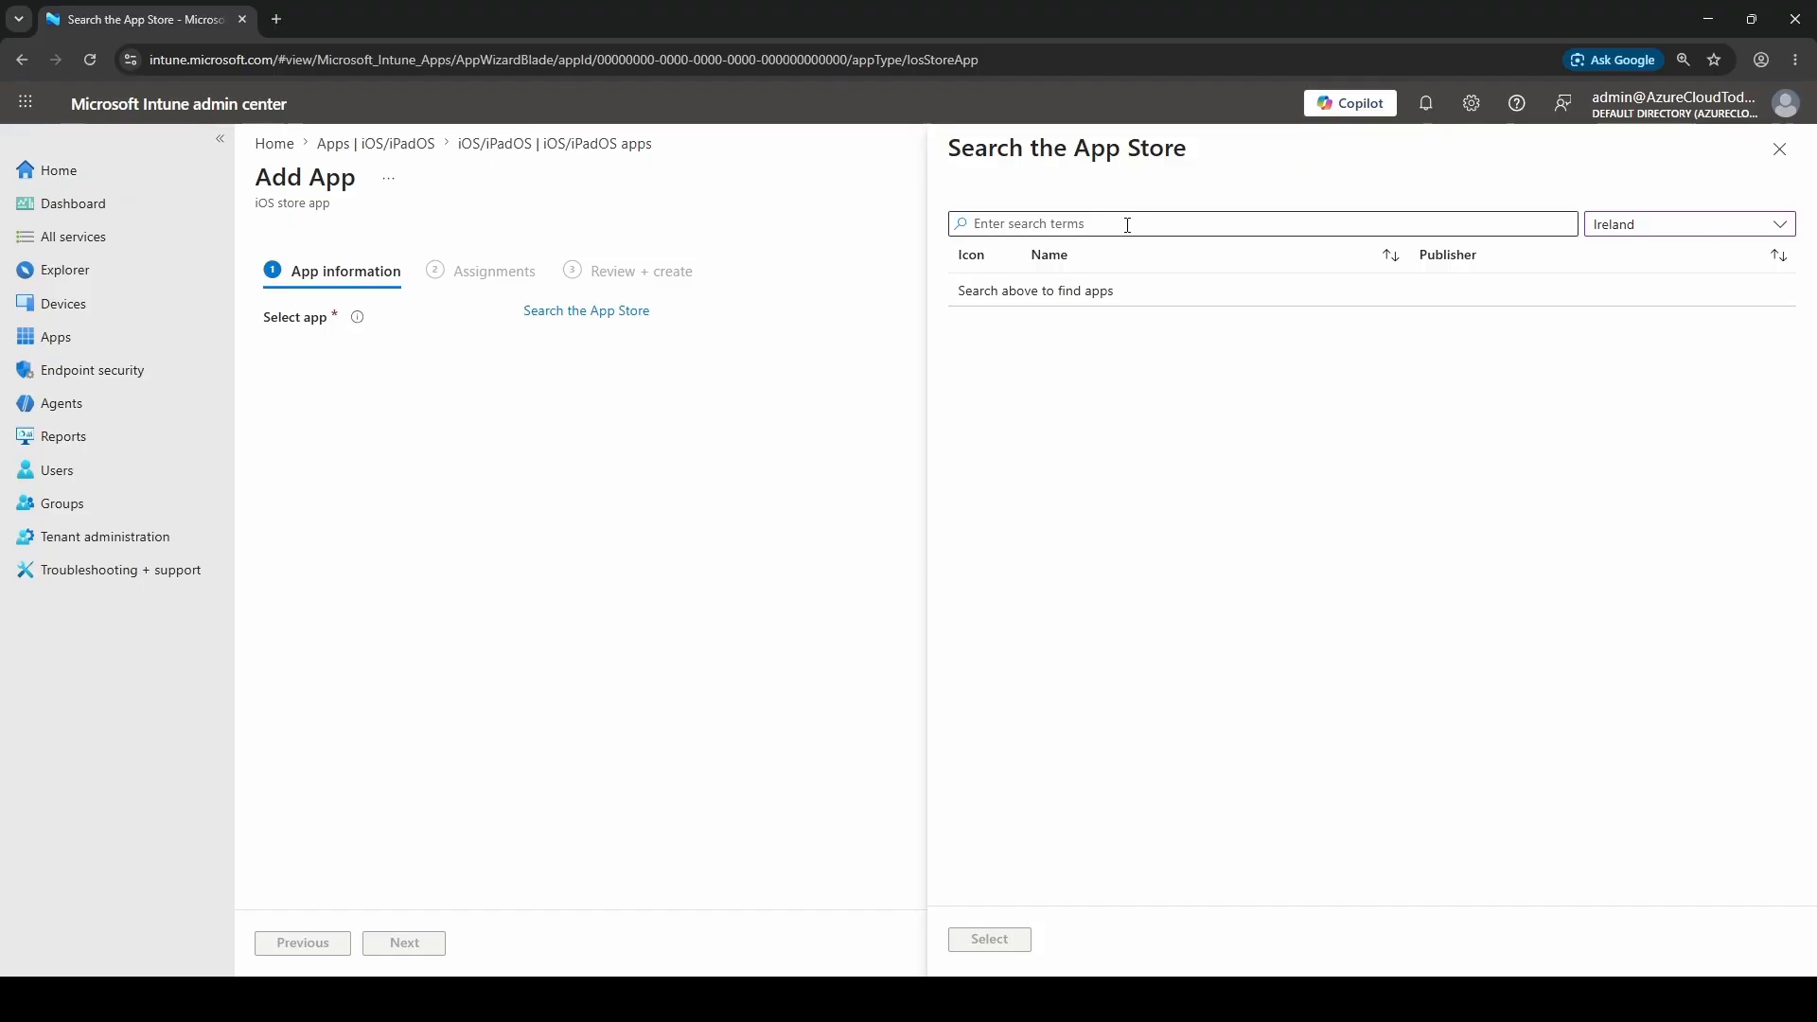
left_click(1128, 225)
type("microsoft teams")
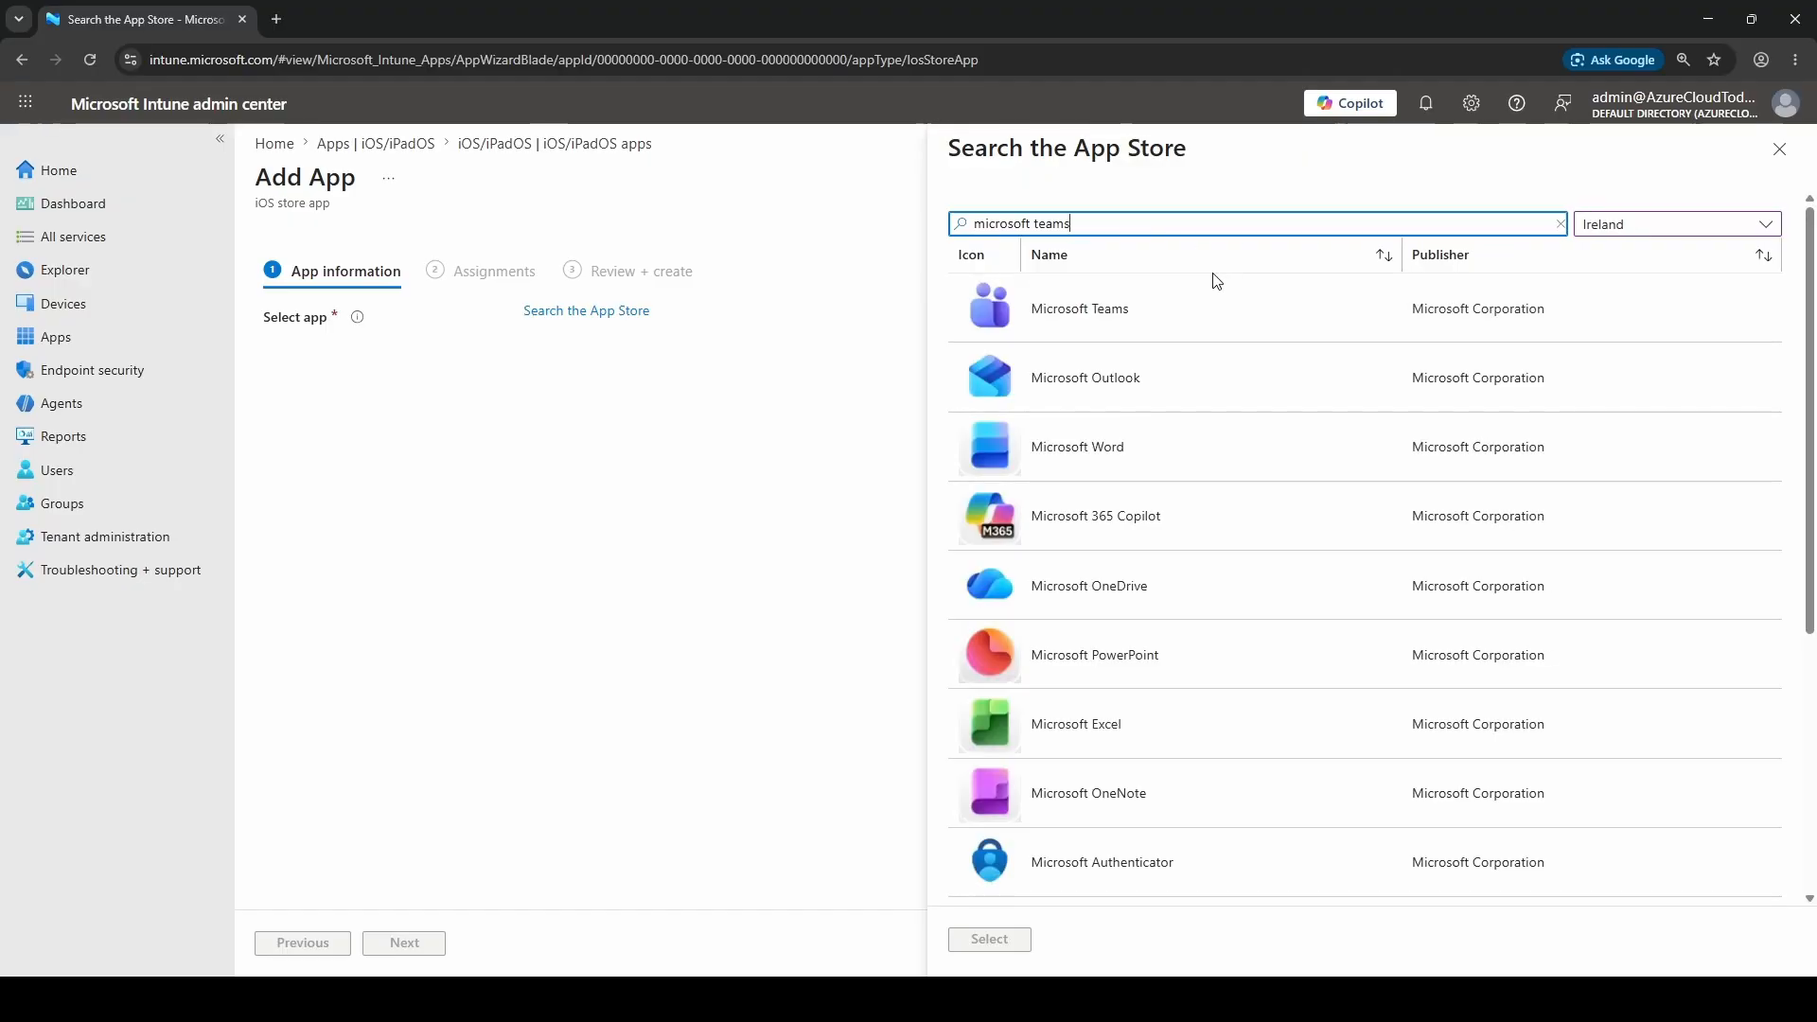
left_click(1069, 309)
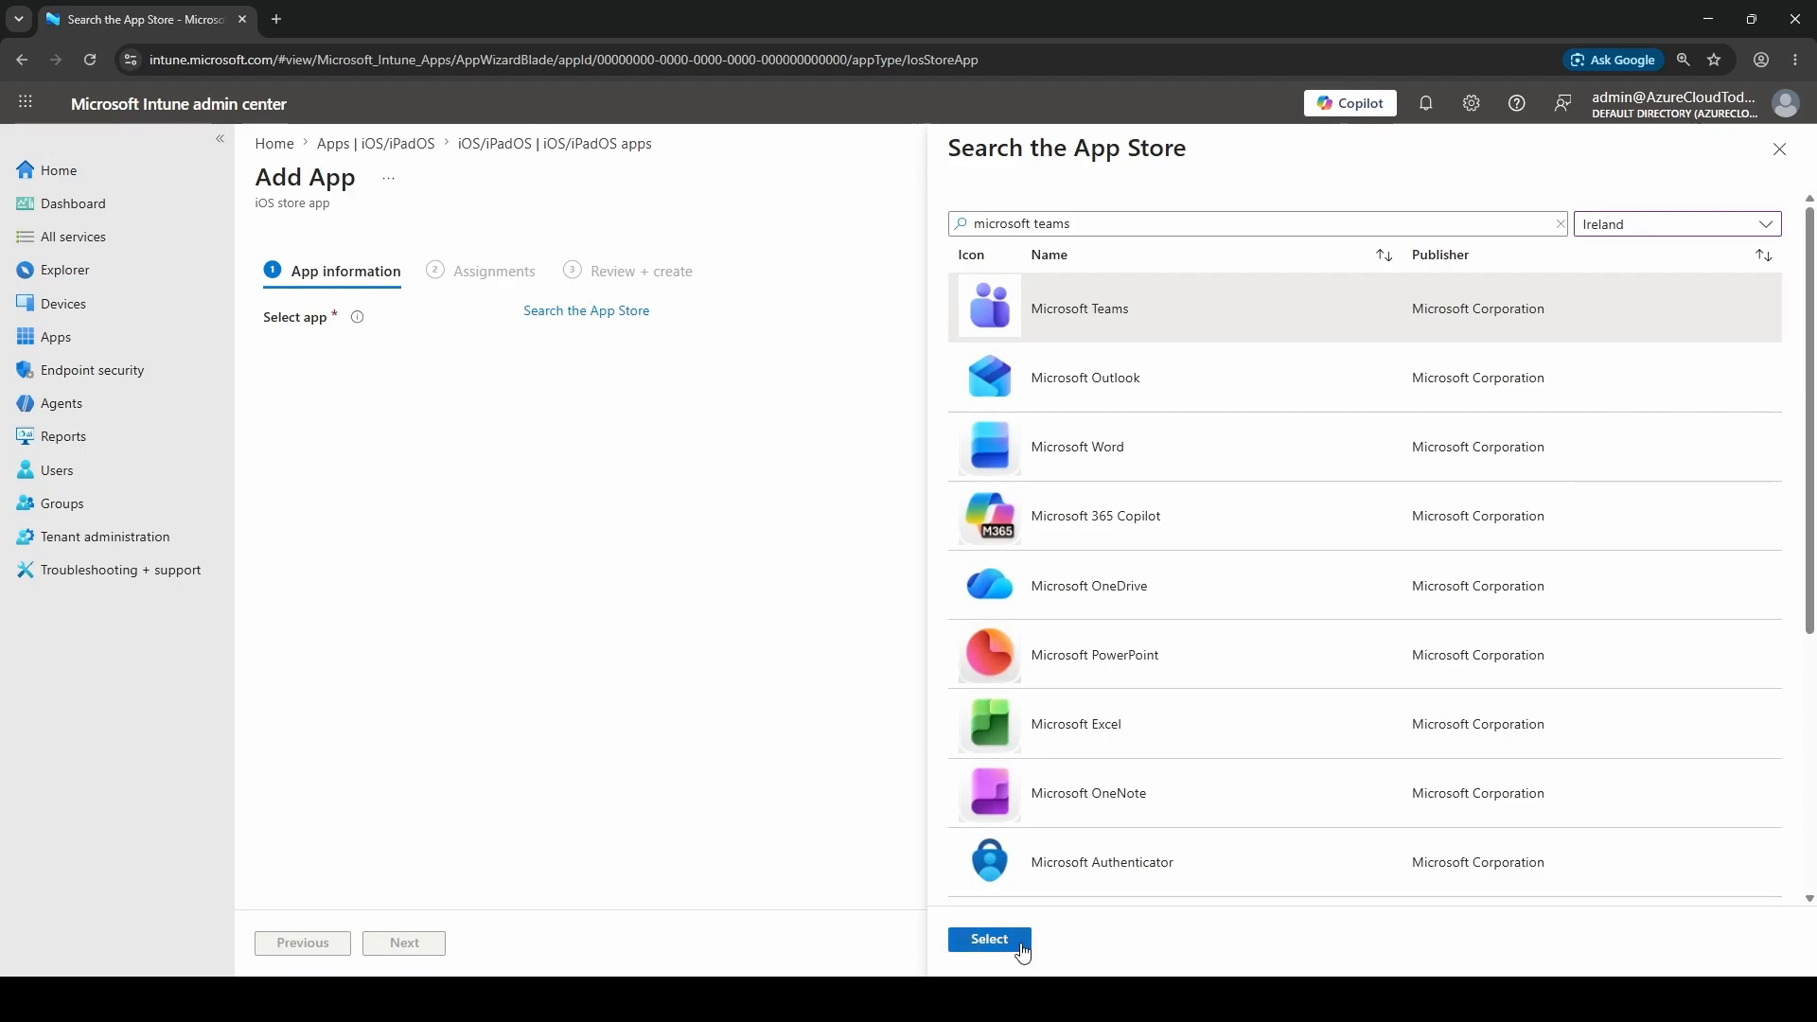
Confirm Microsoft Teams, set minimum operating system to iOS 15.0 and category to Productivity
left_click(990, 940)
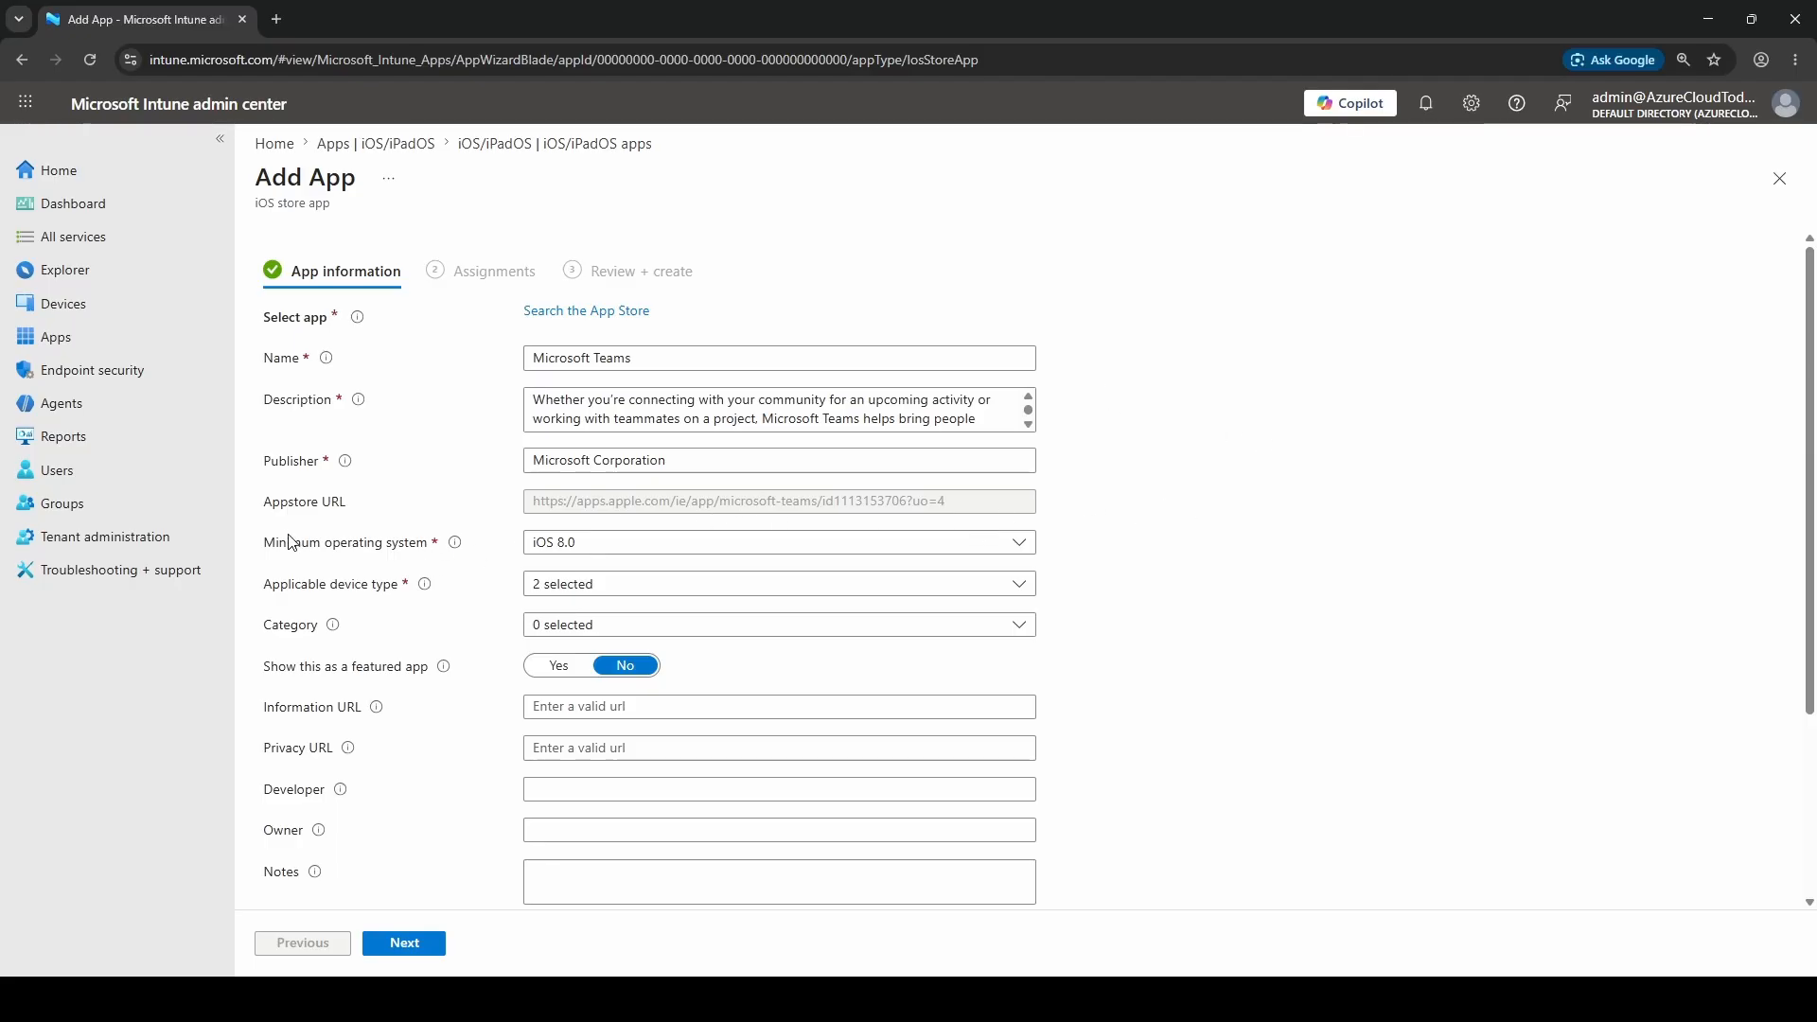
left_click_drag(274, 543, 419, 546)
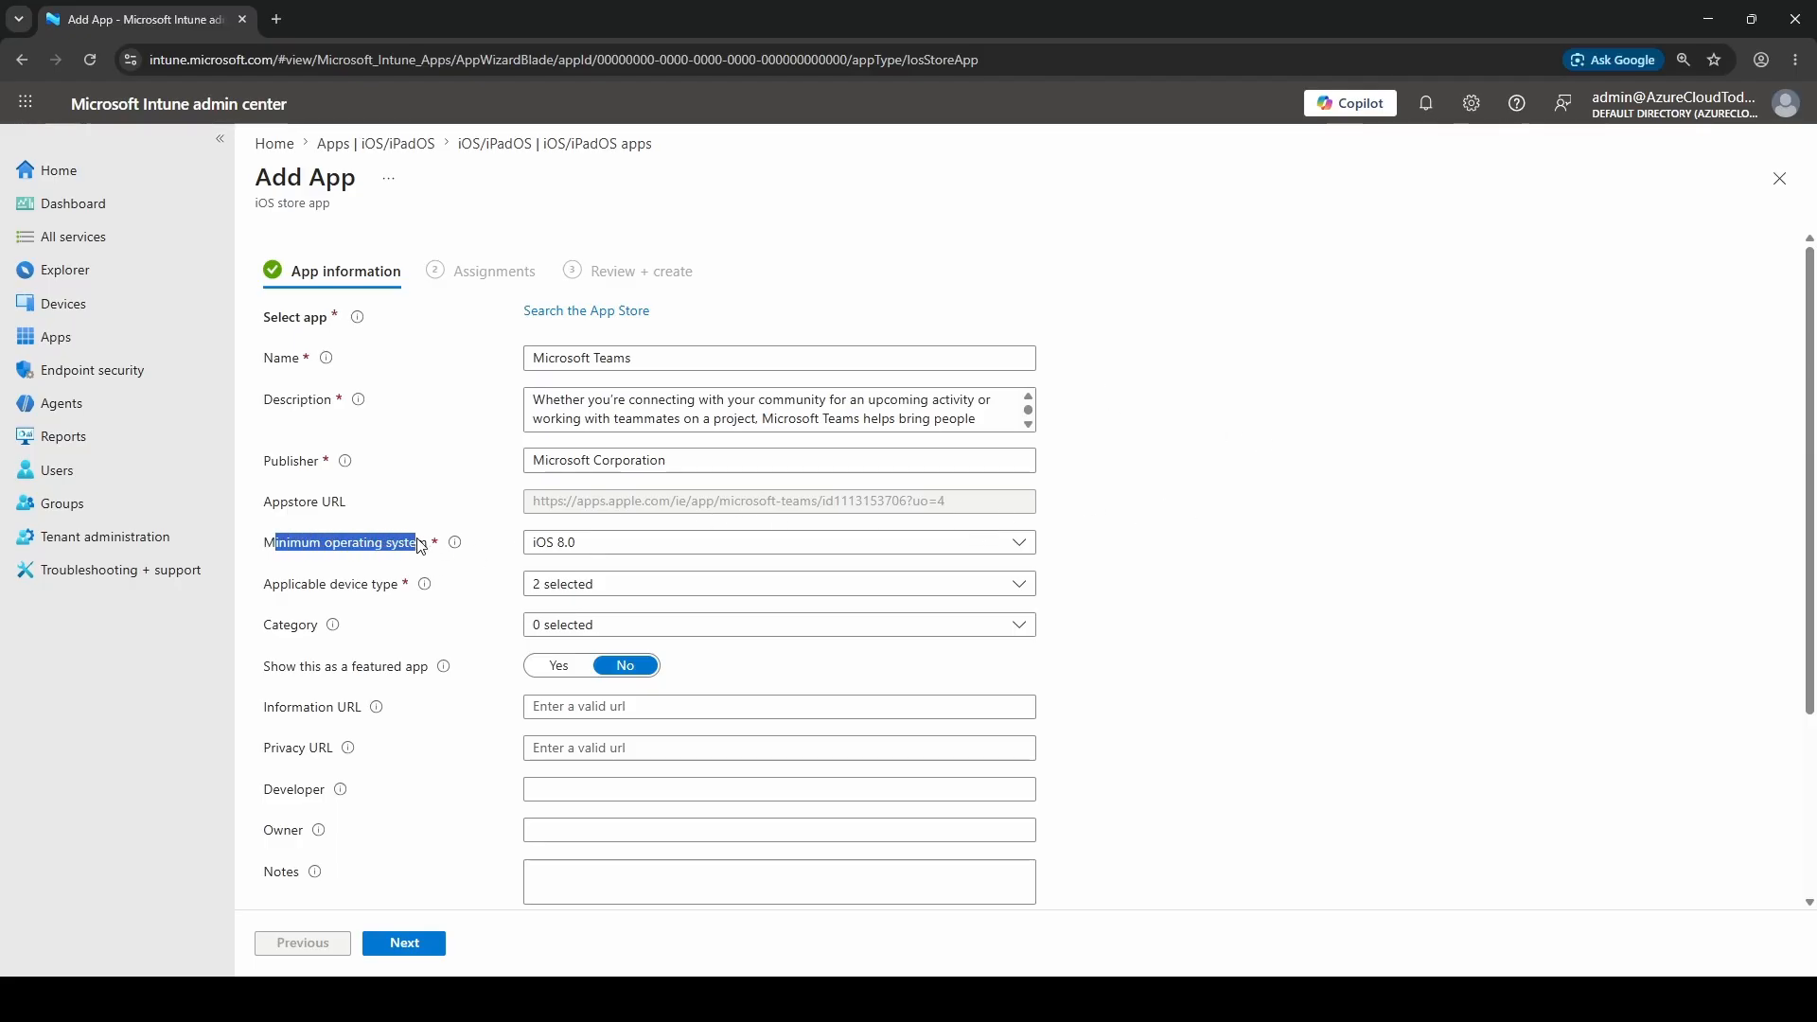
left_click(678, 546)
left_click(650, 807)
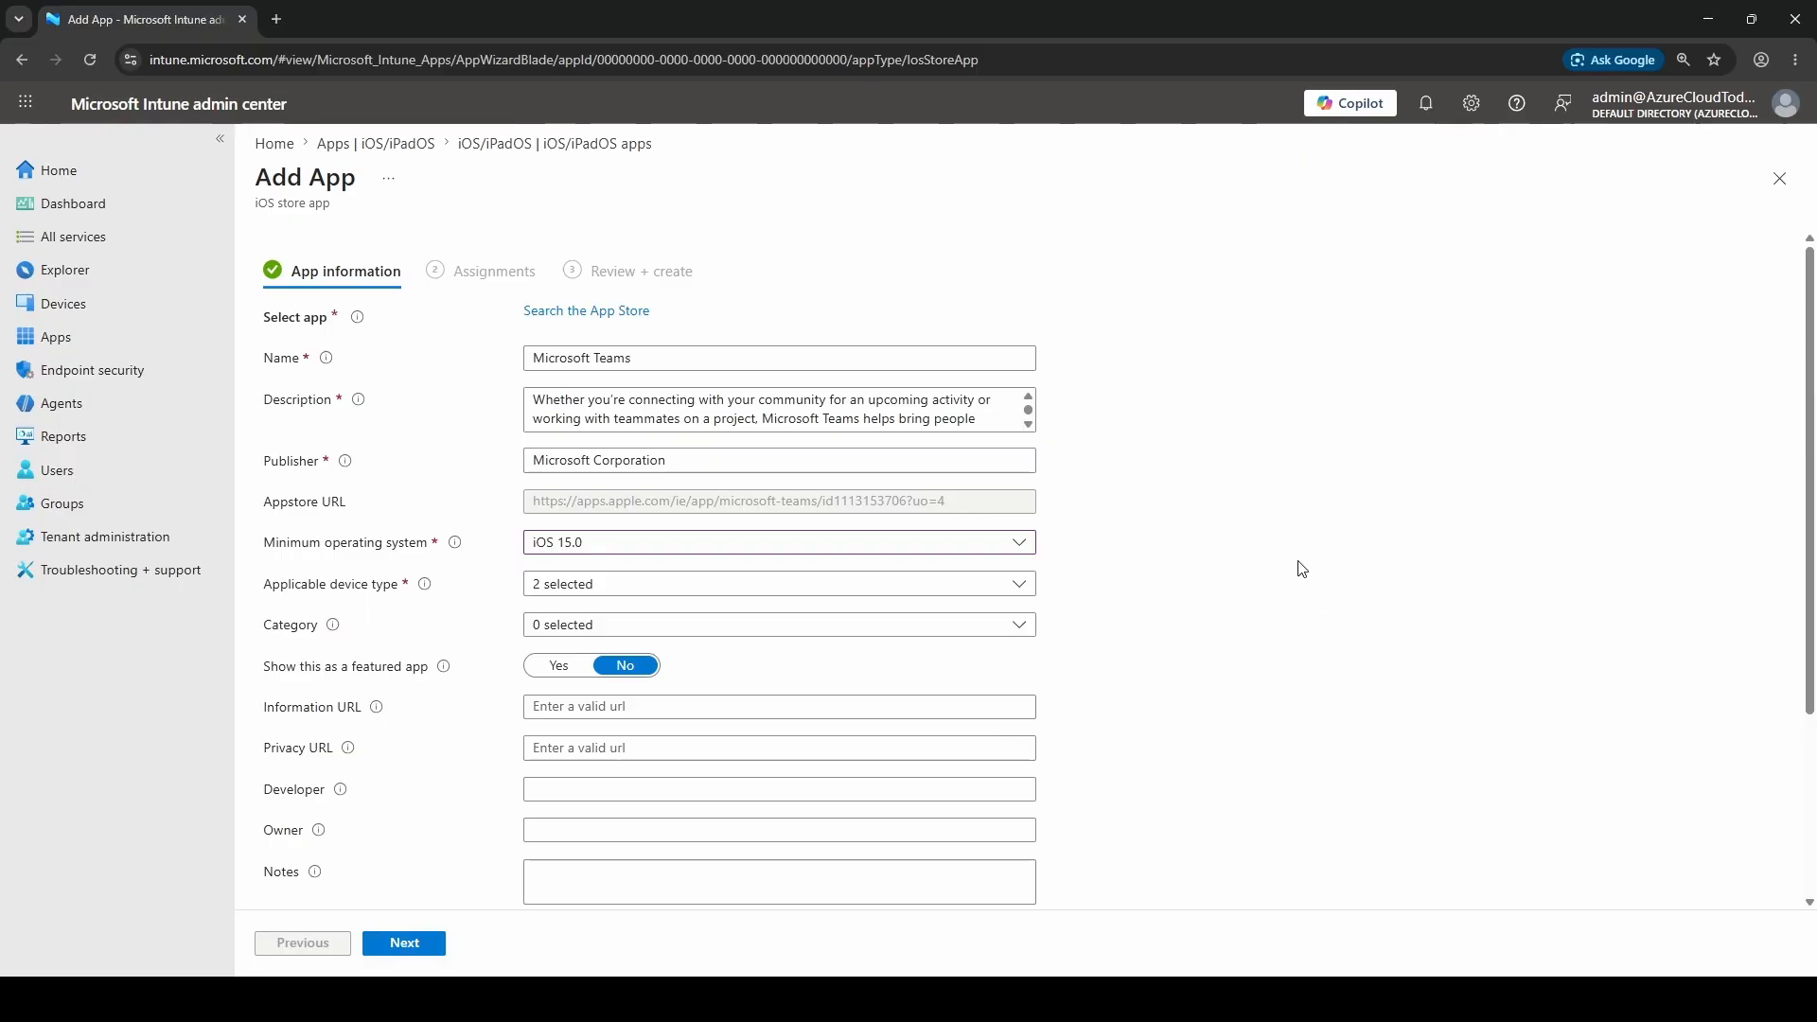
scroll(1088, 577, "down", 2)
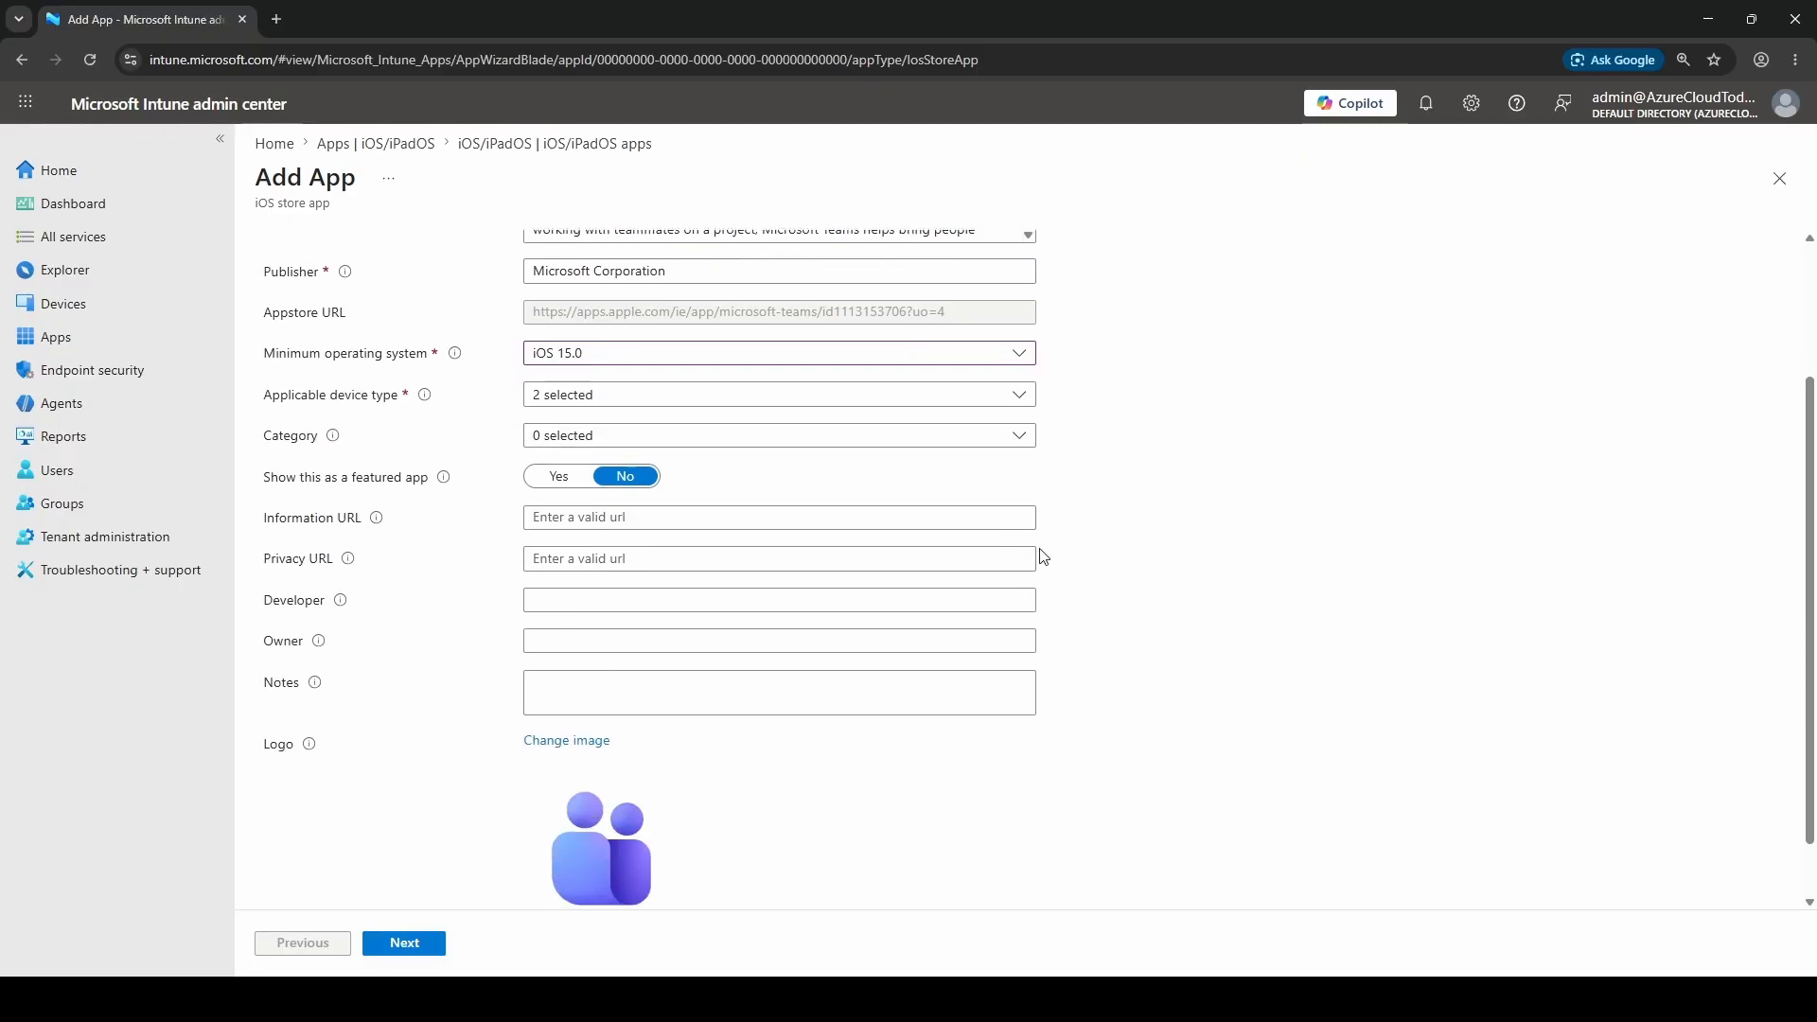
left_click(698, 442)
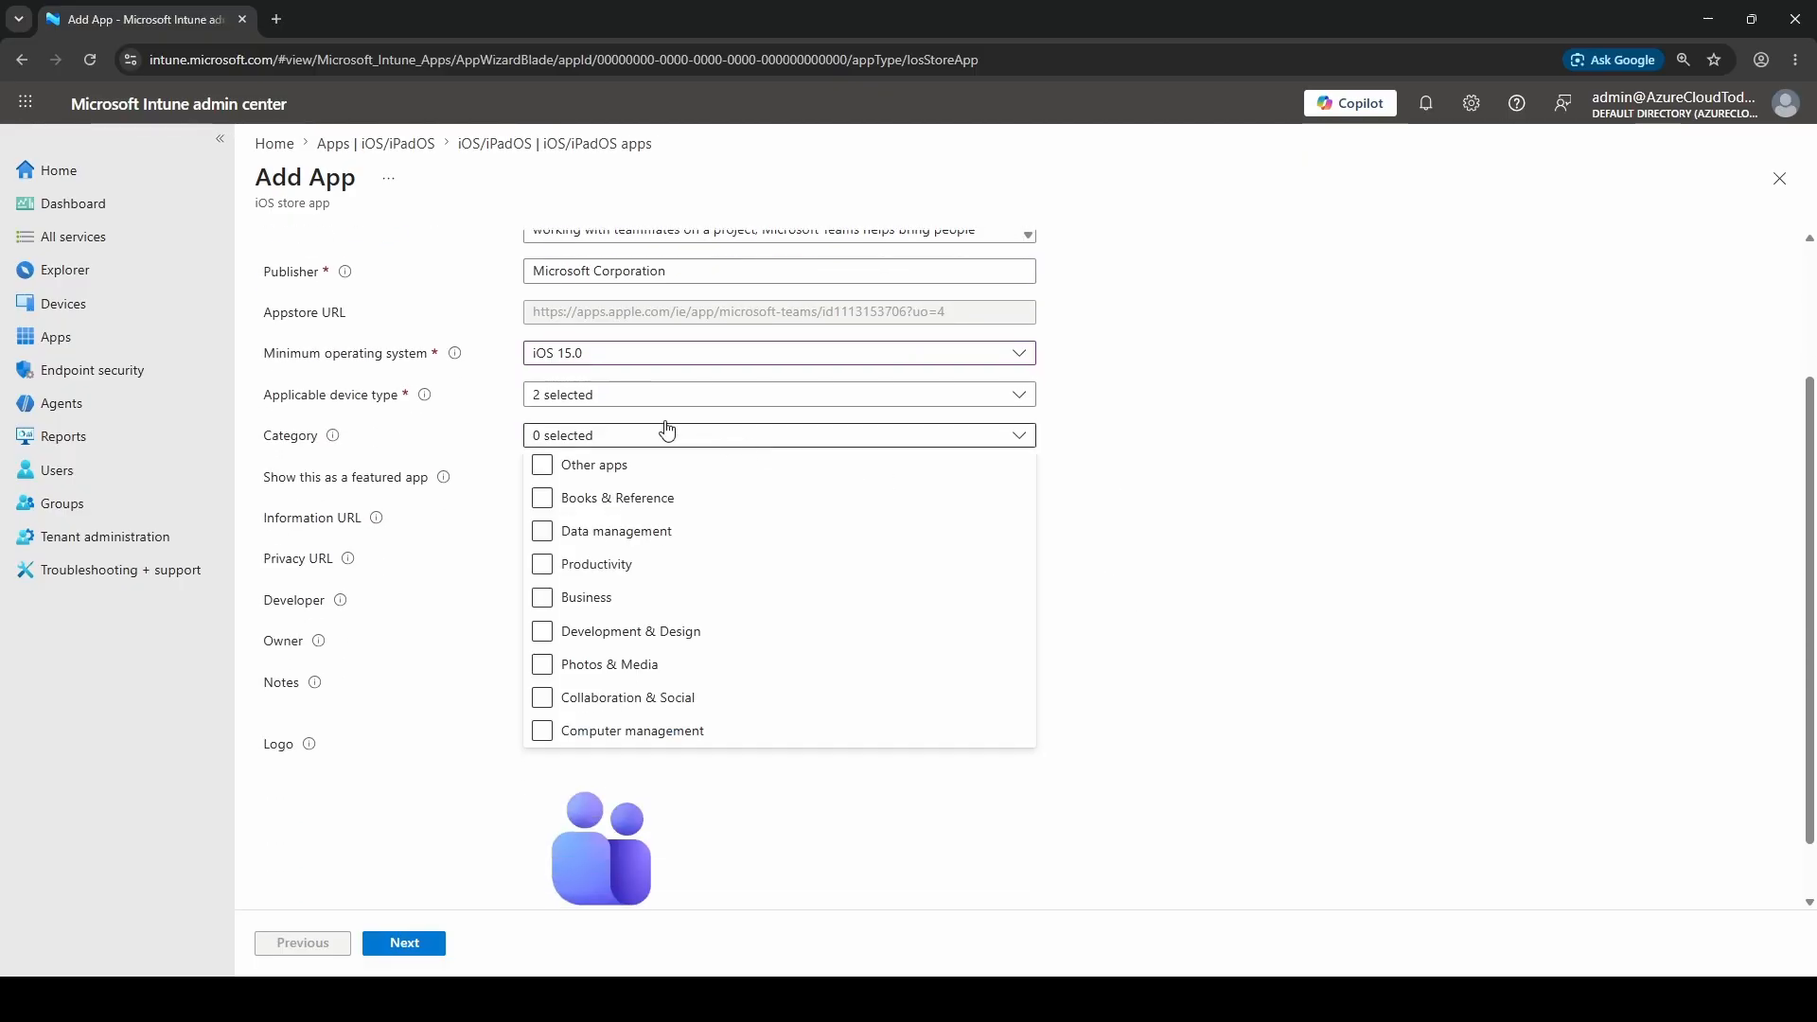
left_click(542, 566)
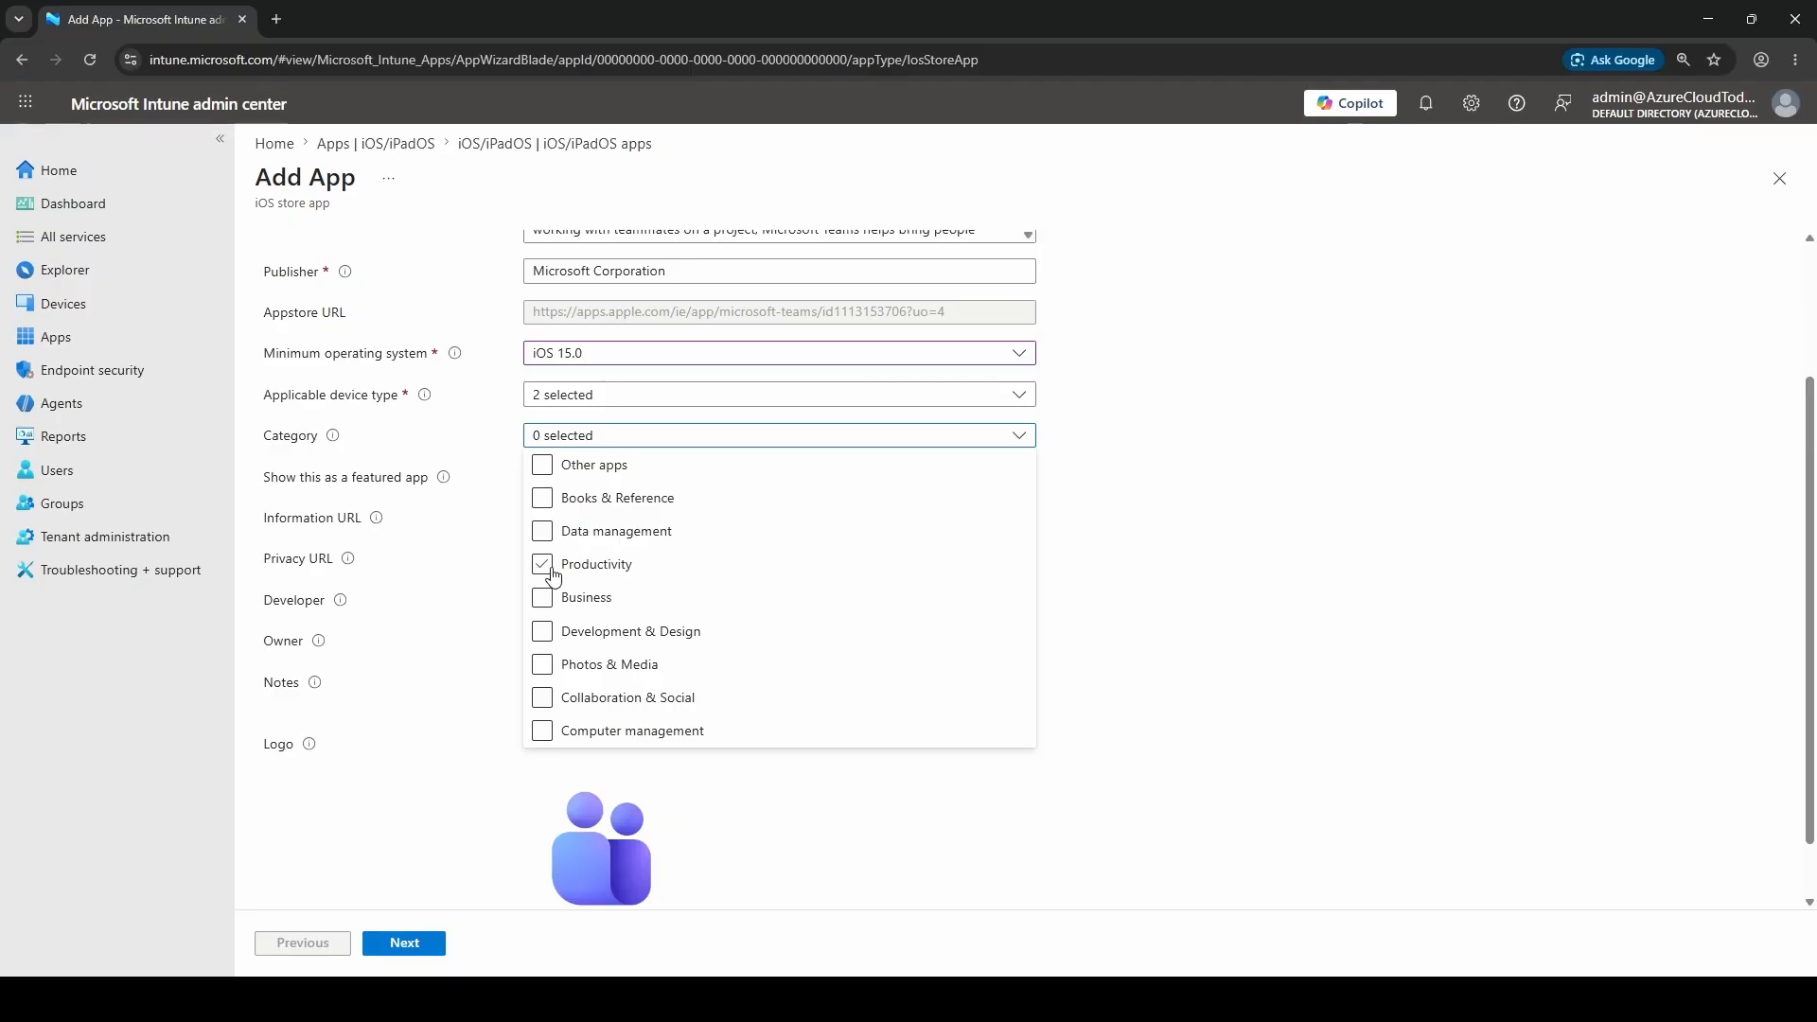
left_click(1511, 516)
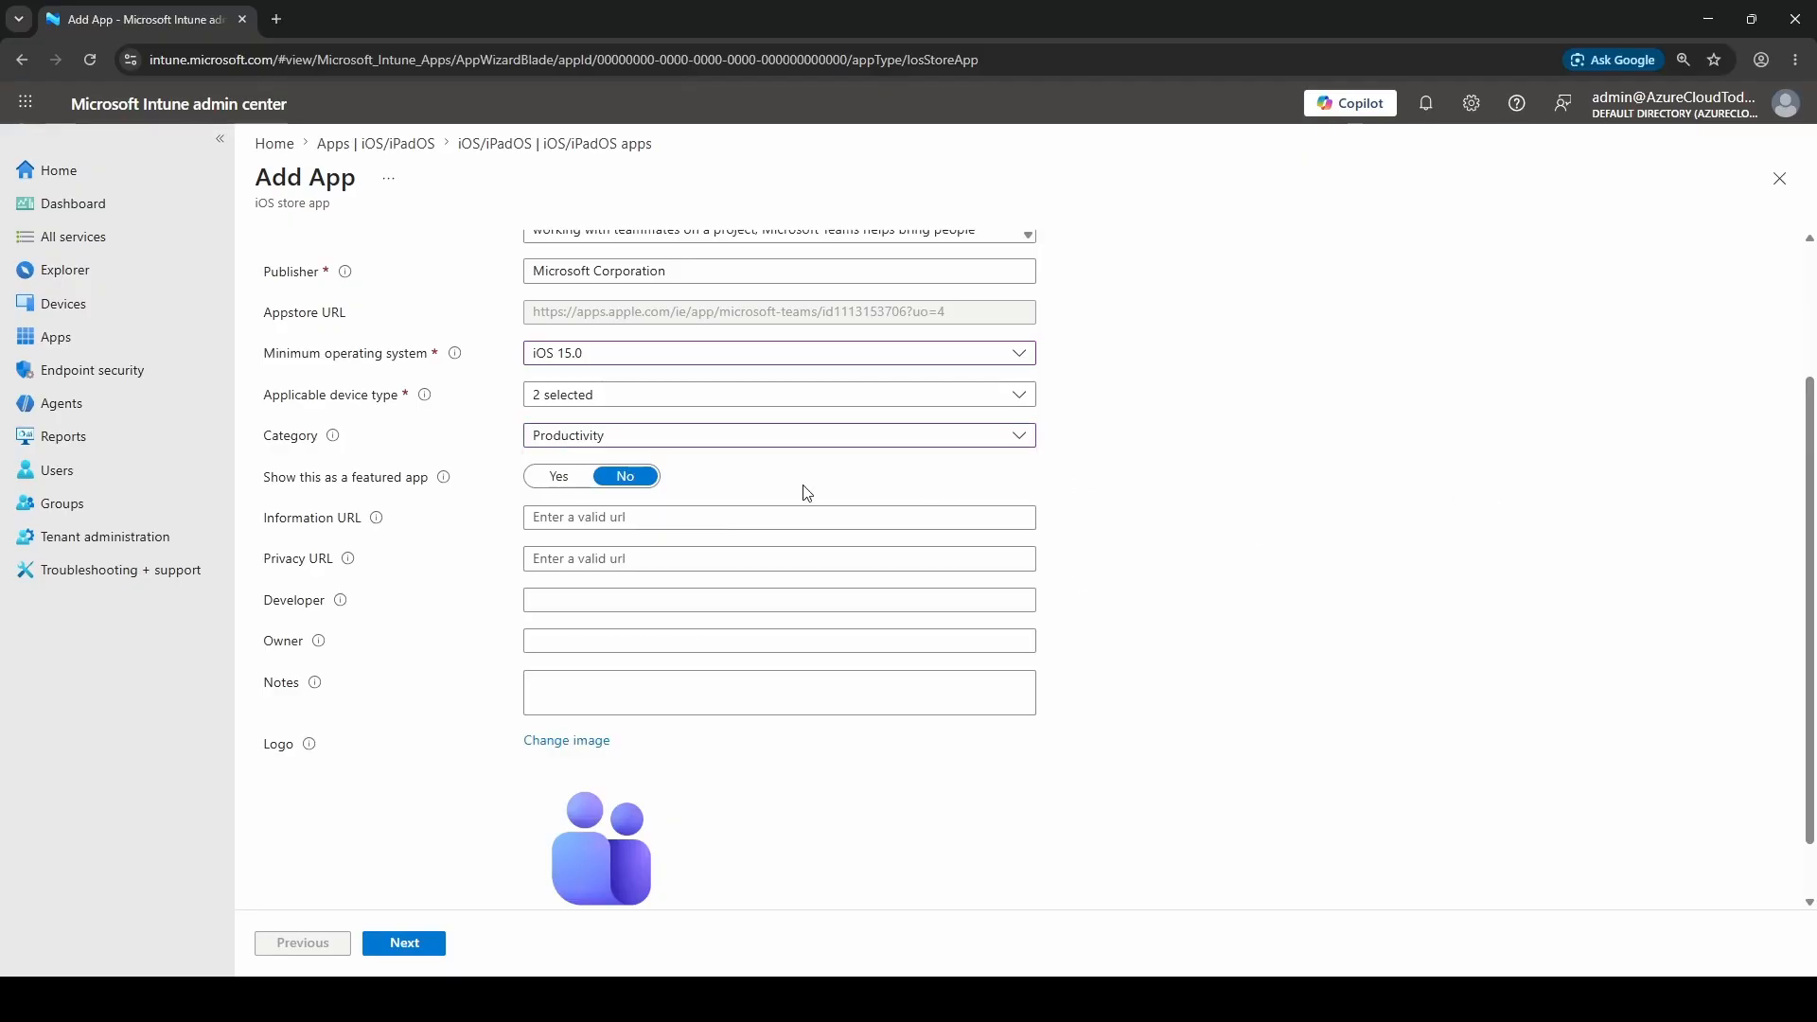
On the Assignments step, add All iOS Users under Available for enrolled devices
left_click(408, 943)
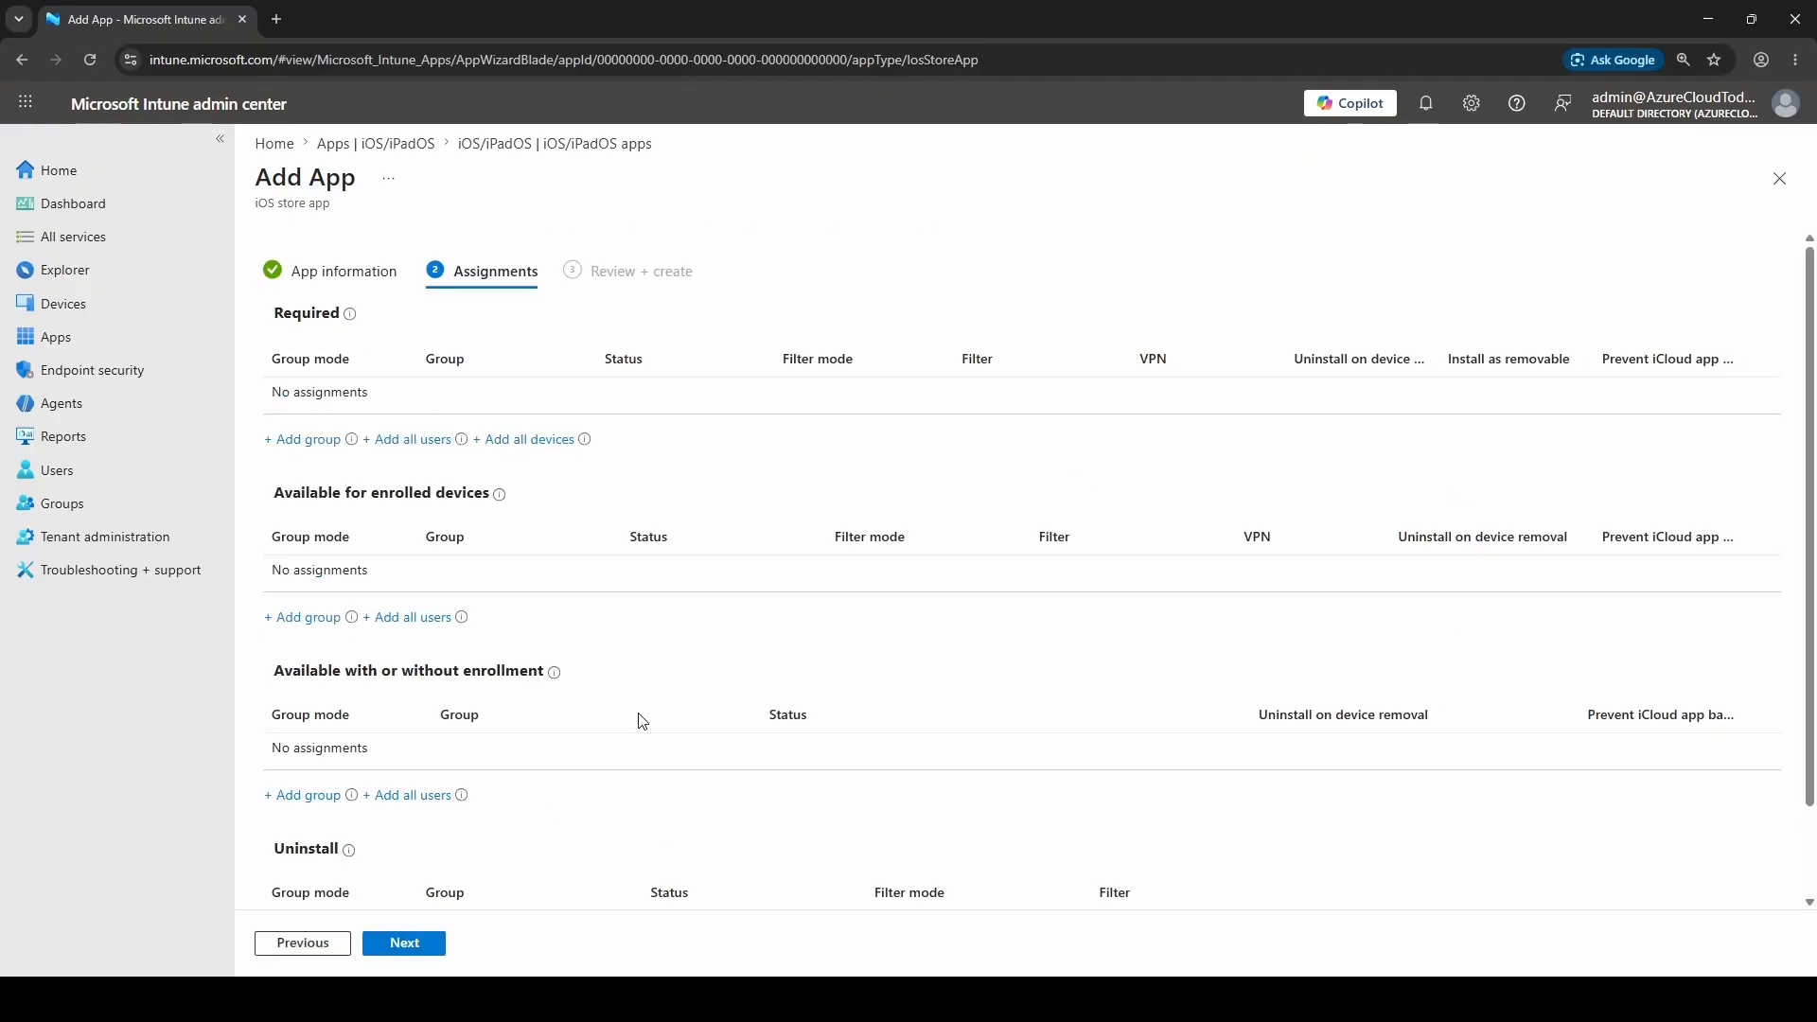
double_click(304, 315)
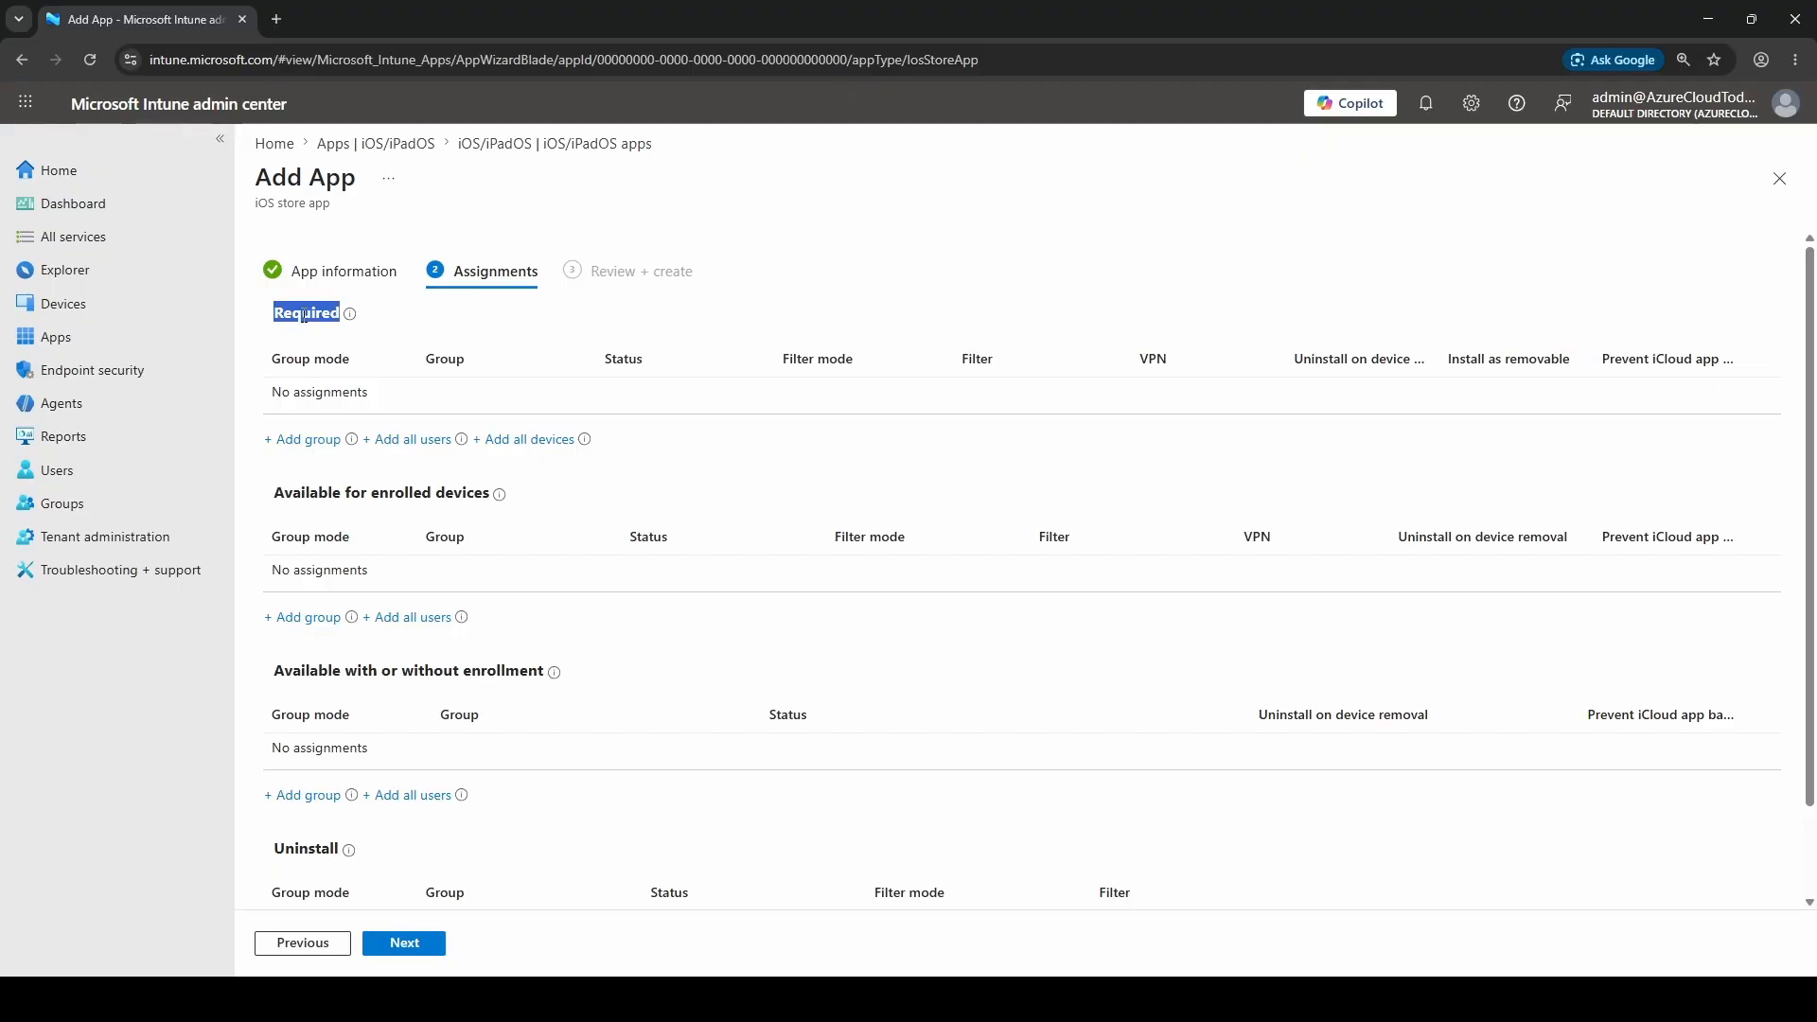
left_click(311, 497)
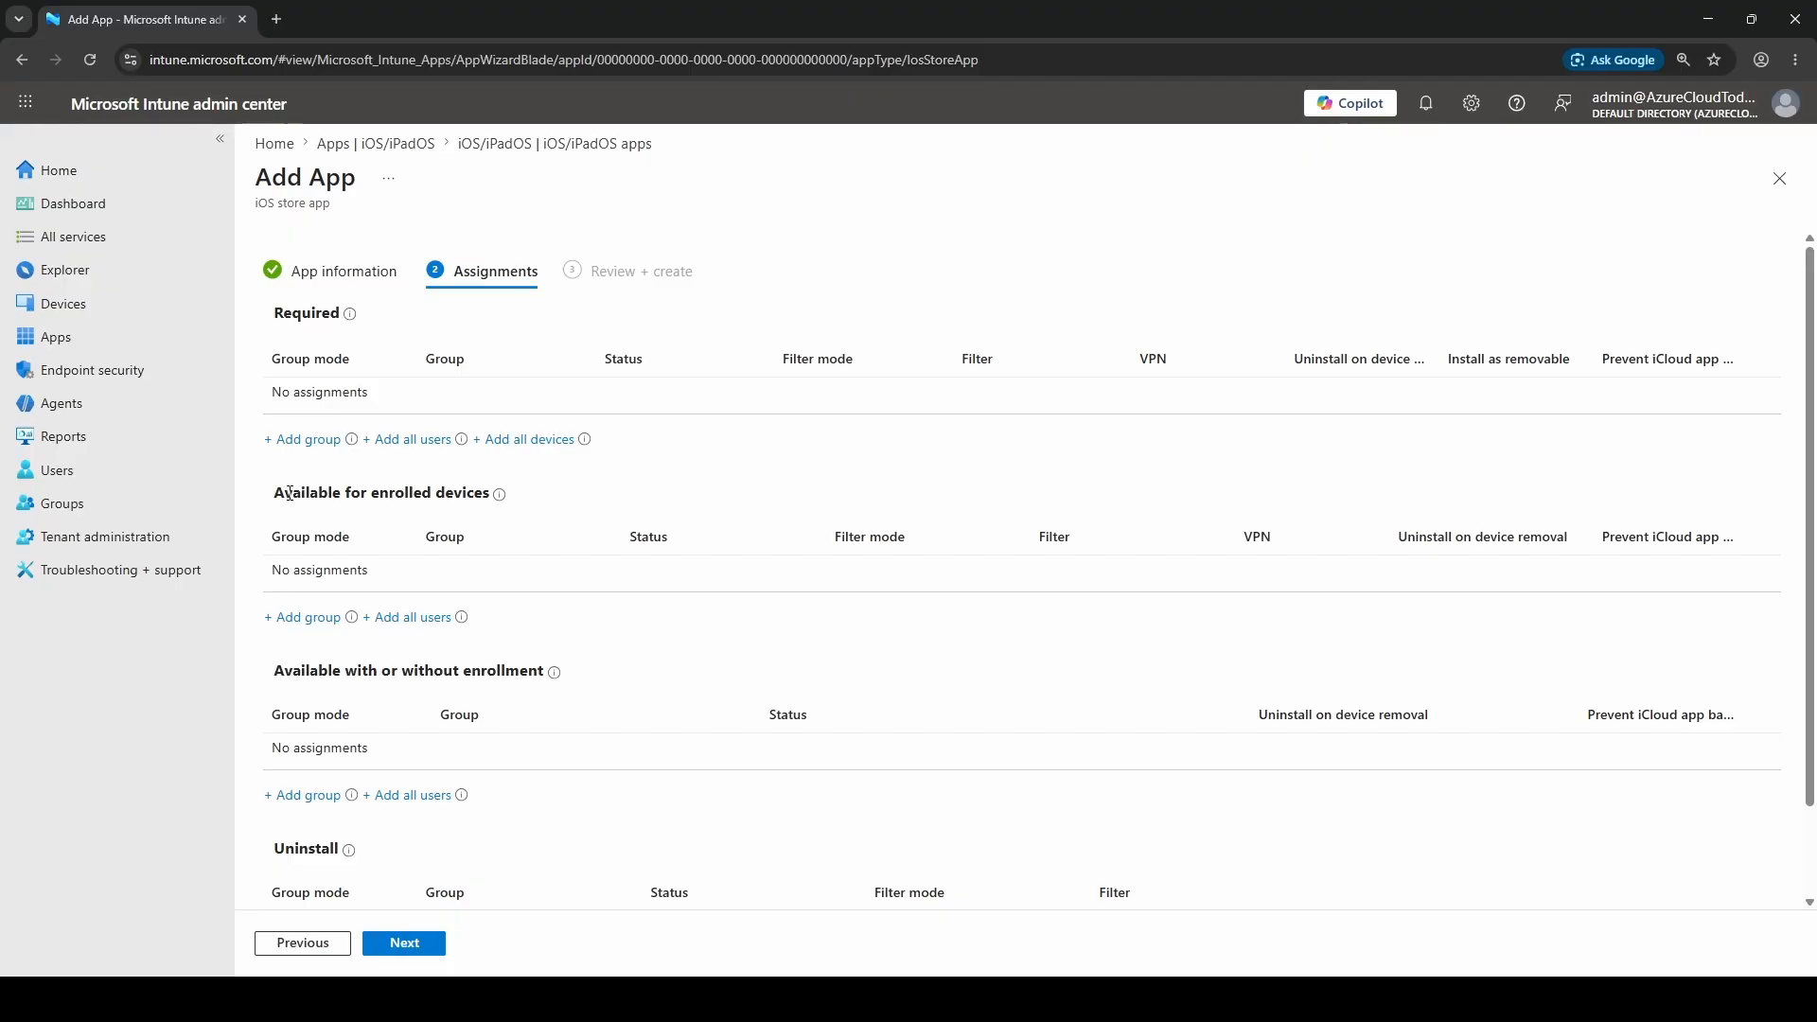
left_click_drag(318, 488, 492, 492)
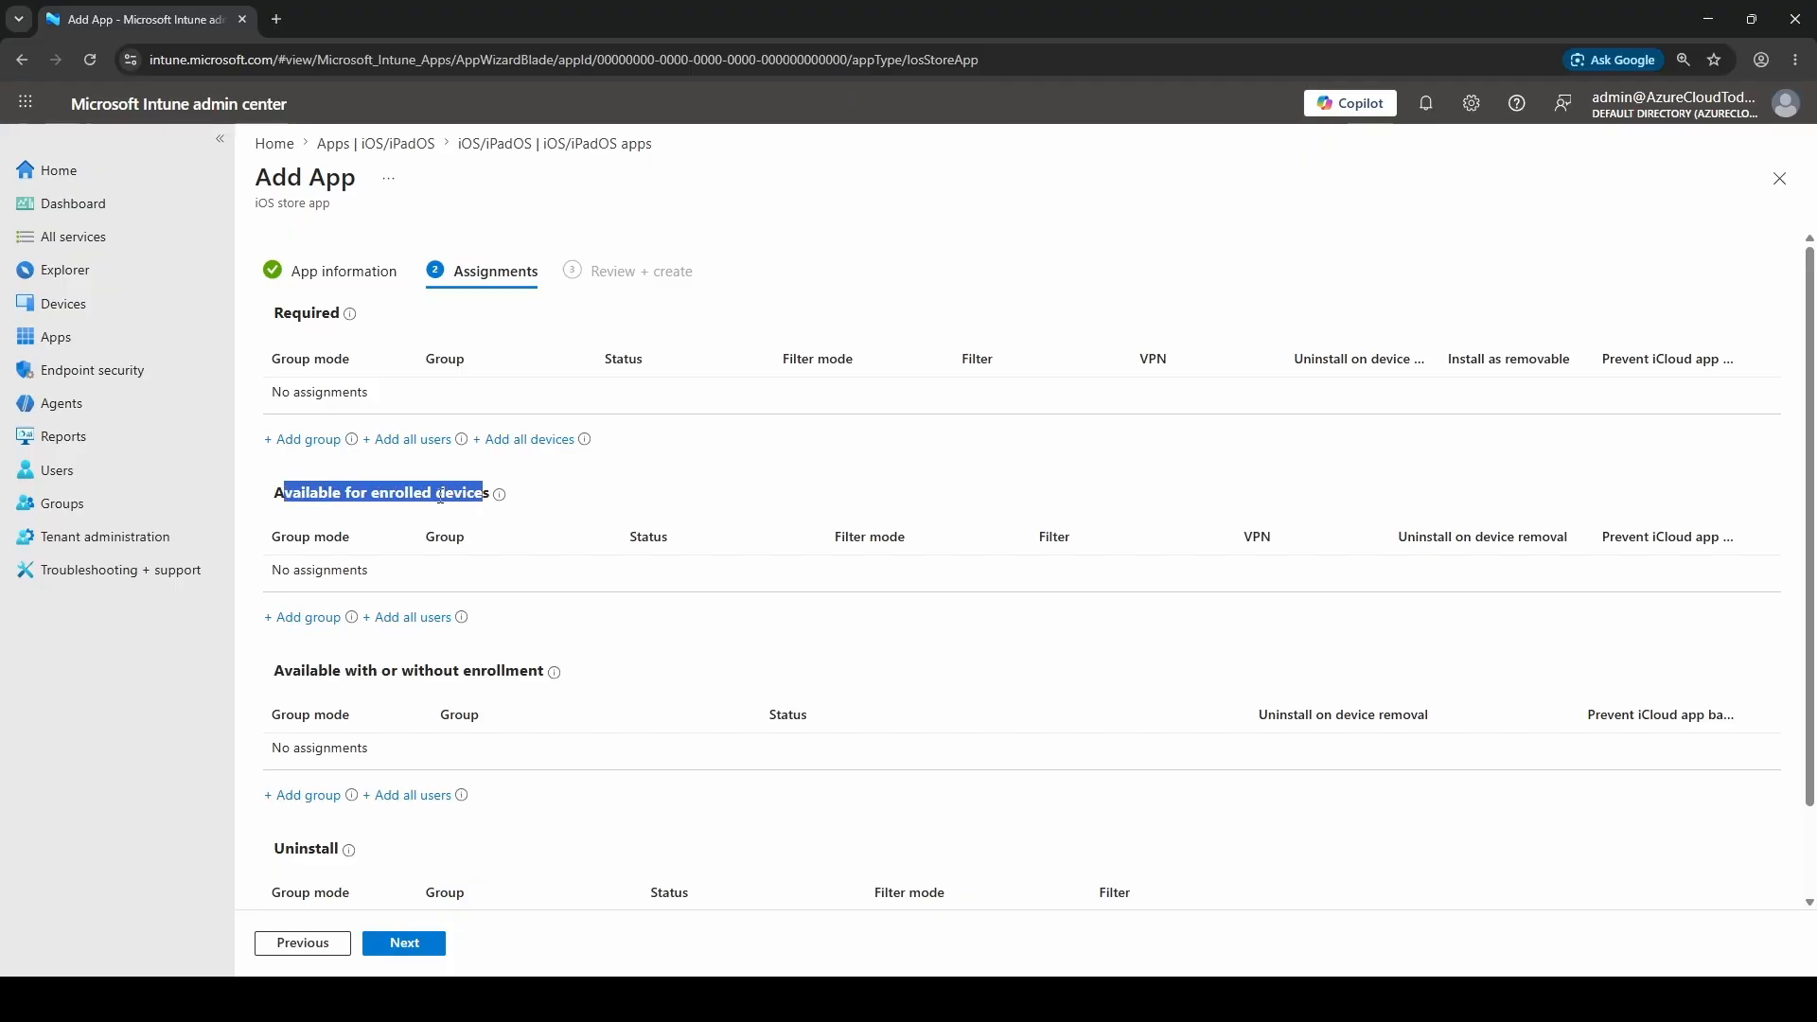
left_click(424, 498)
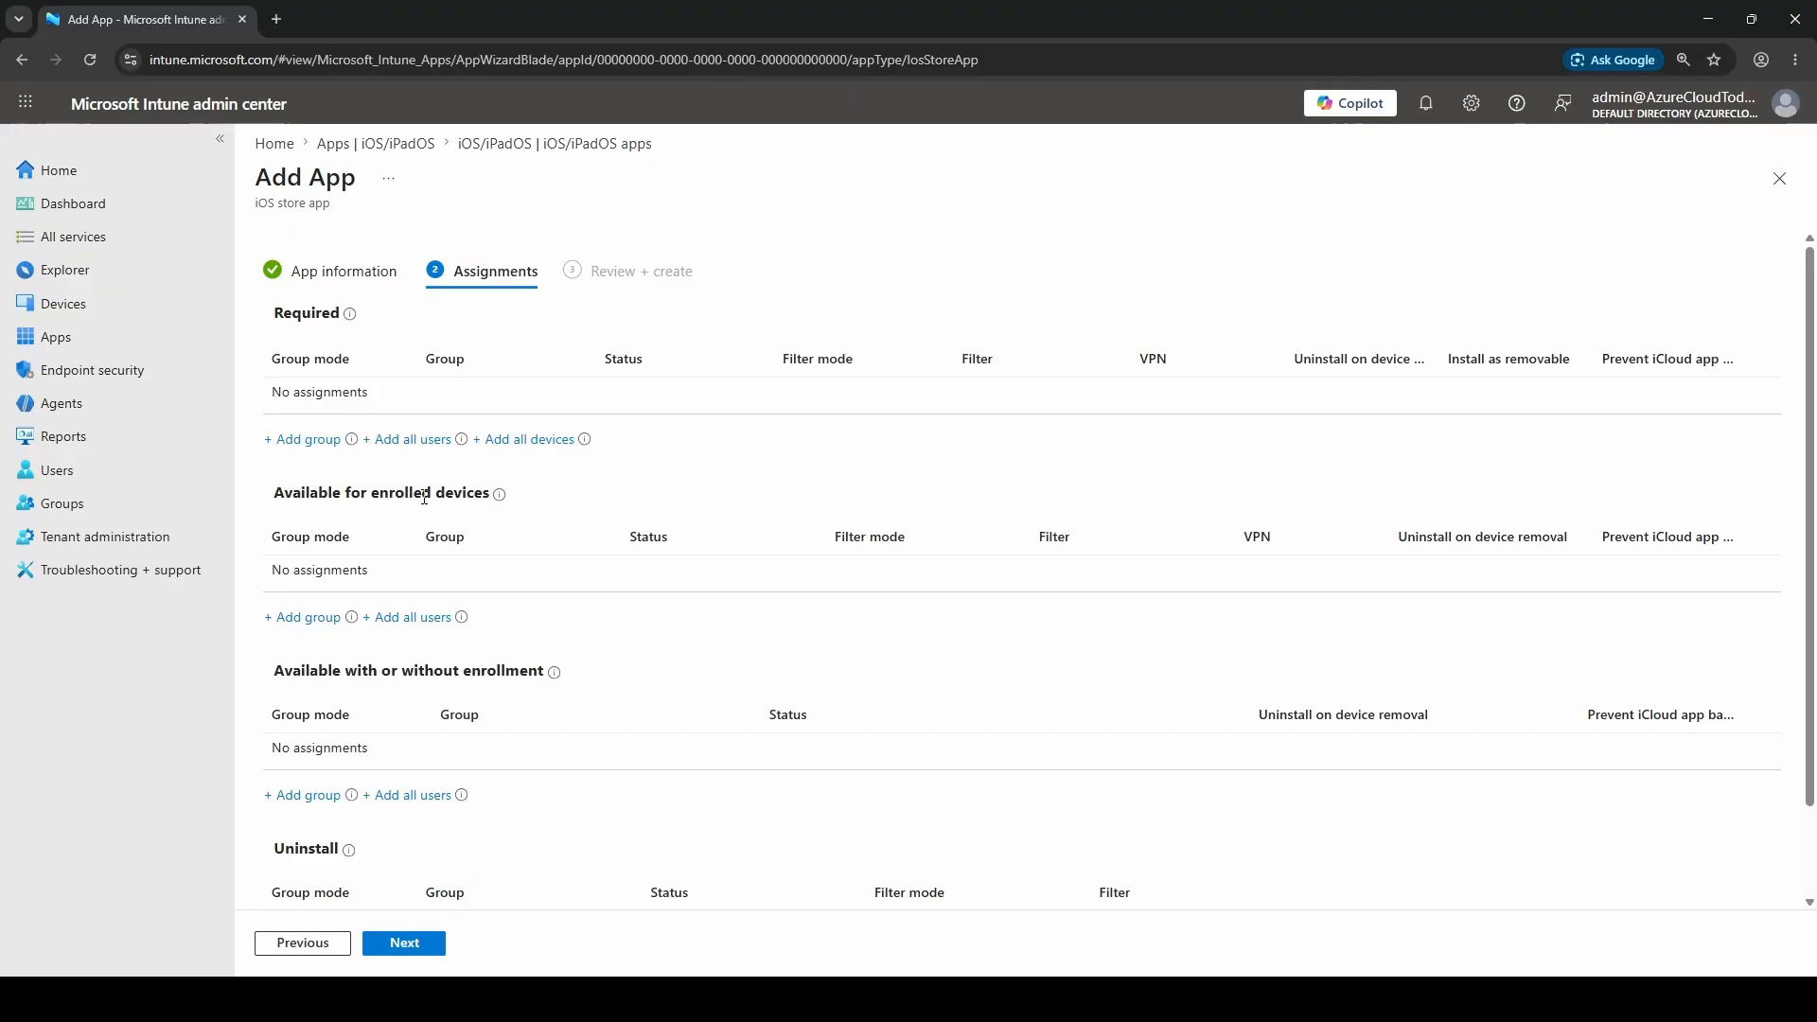
left_click(304, 618)
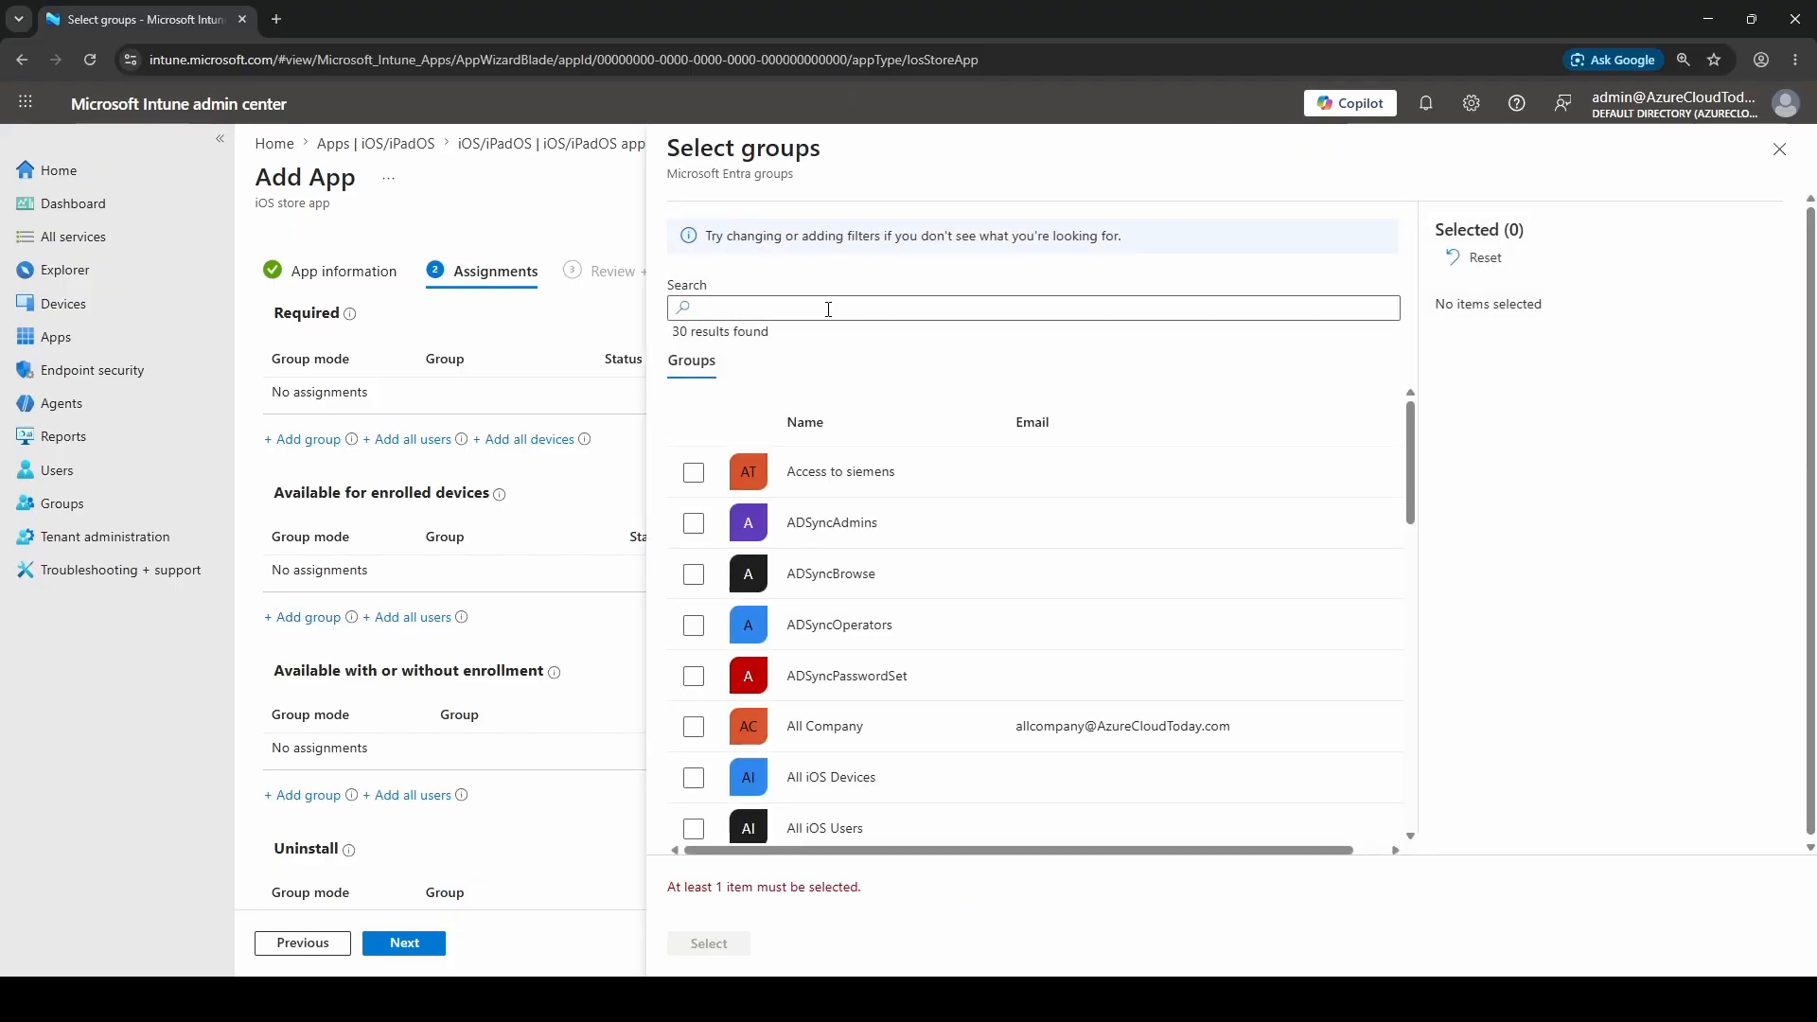
left_click(694, 829)
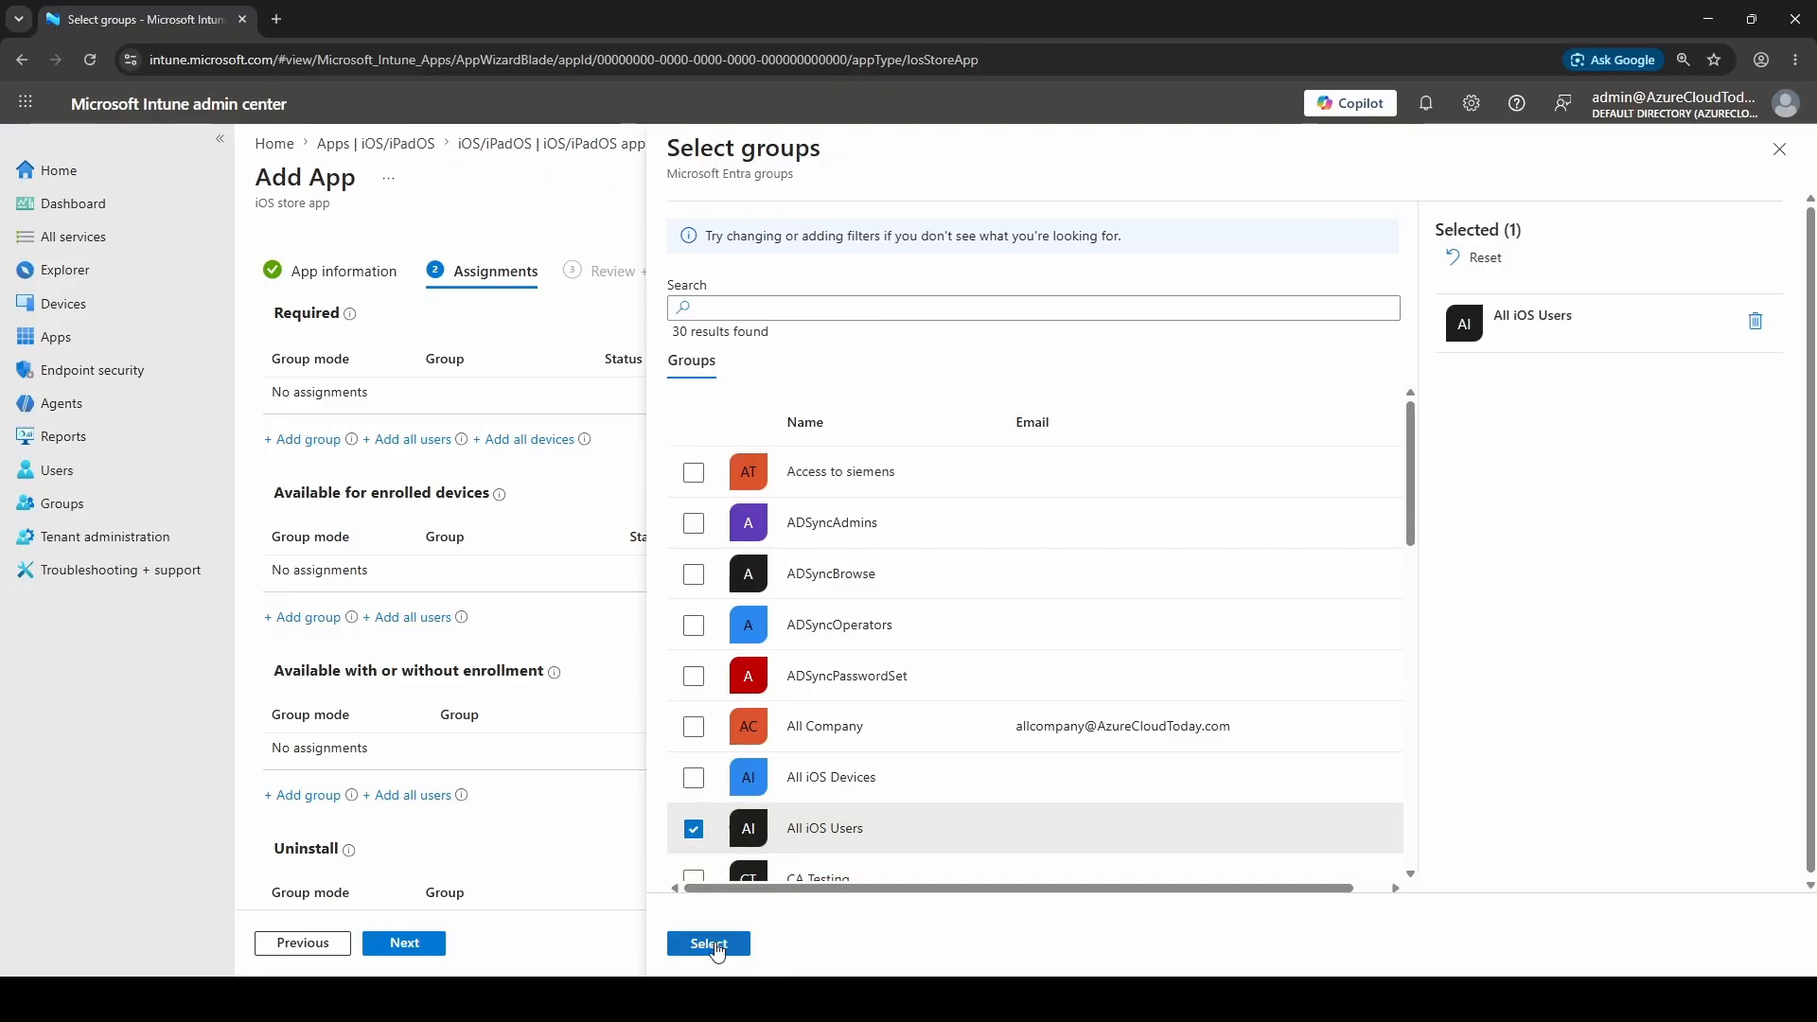
left_click(715, 948)
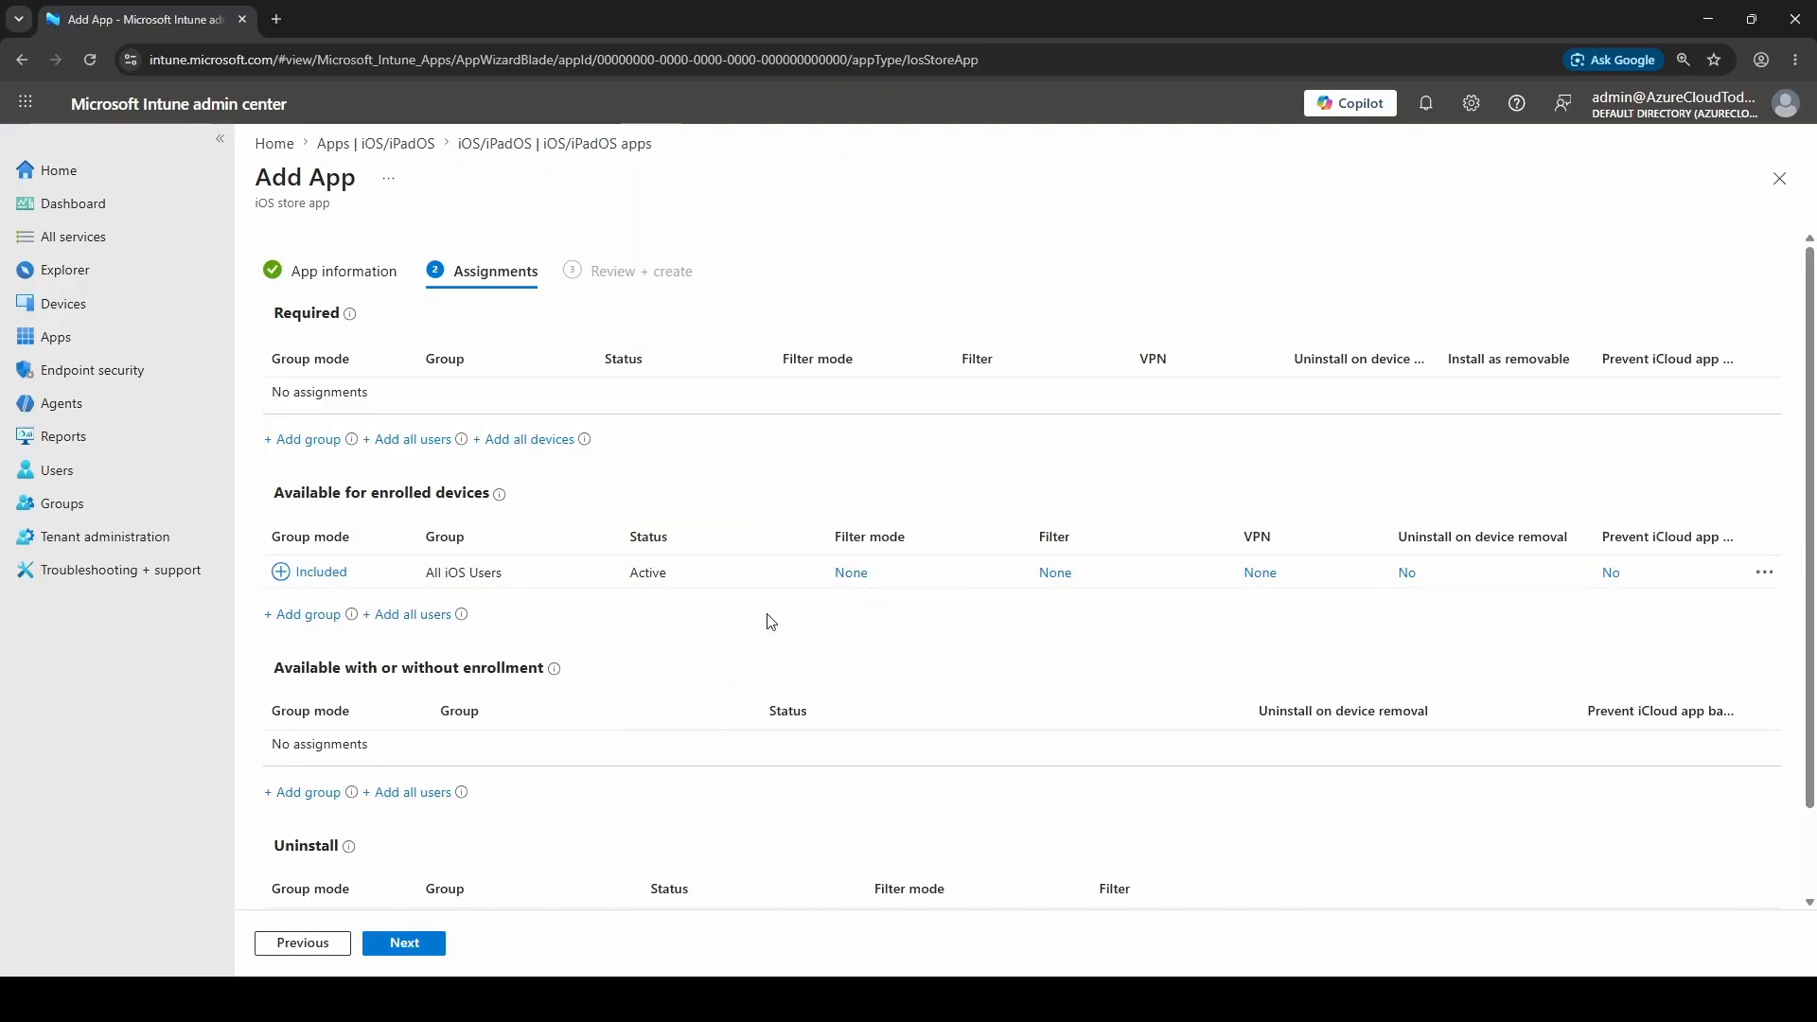
Review the summary, verify the All iOS Users available assignment, and create the Teams app
left_click(408, 947)
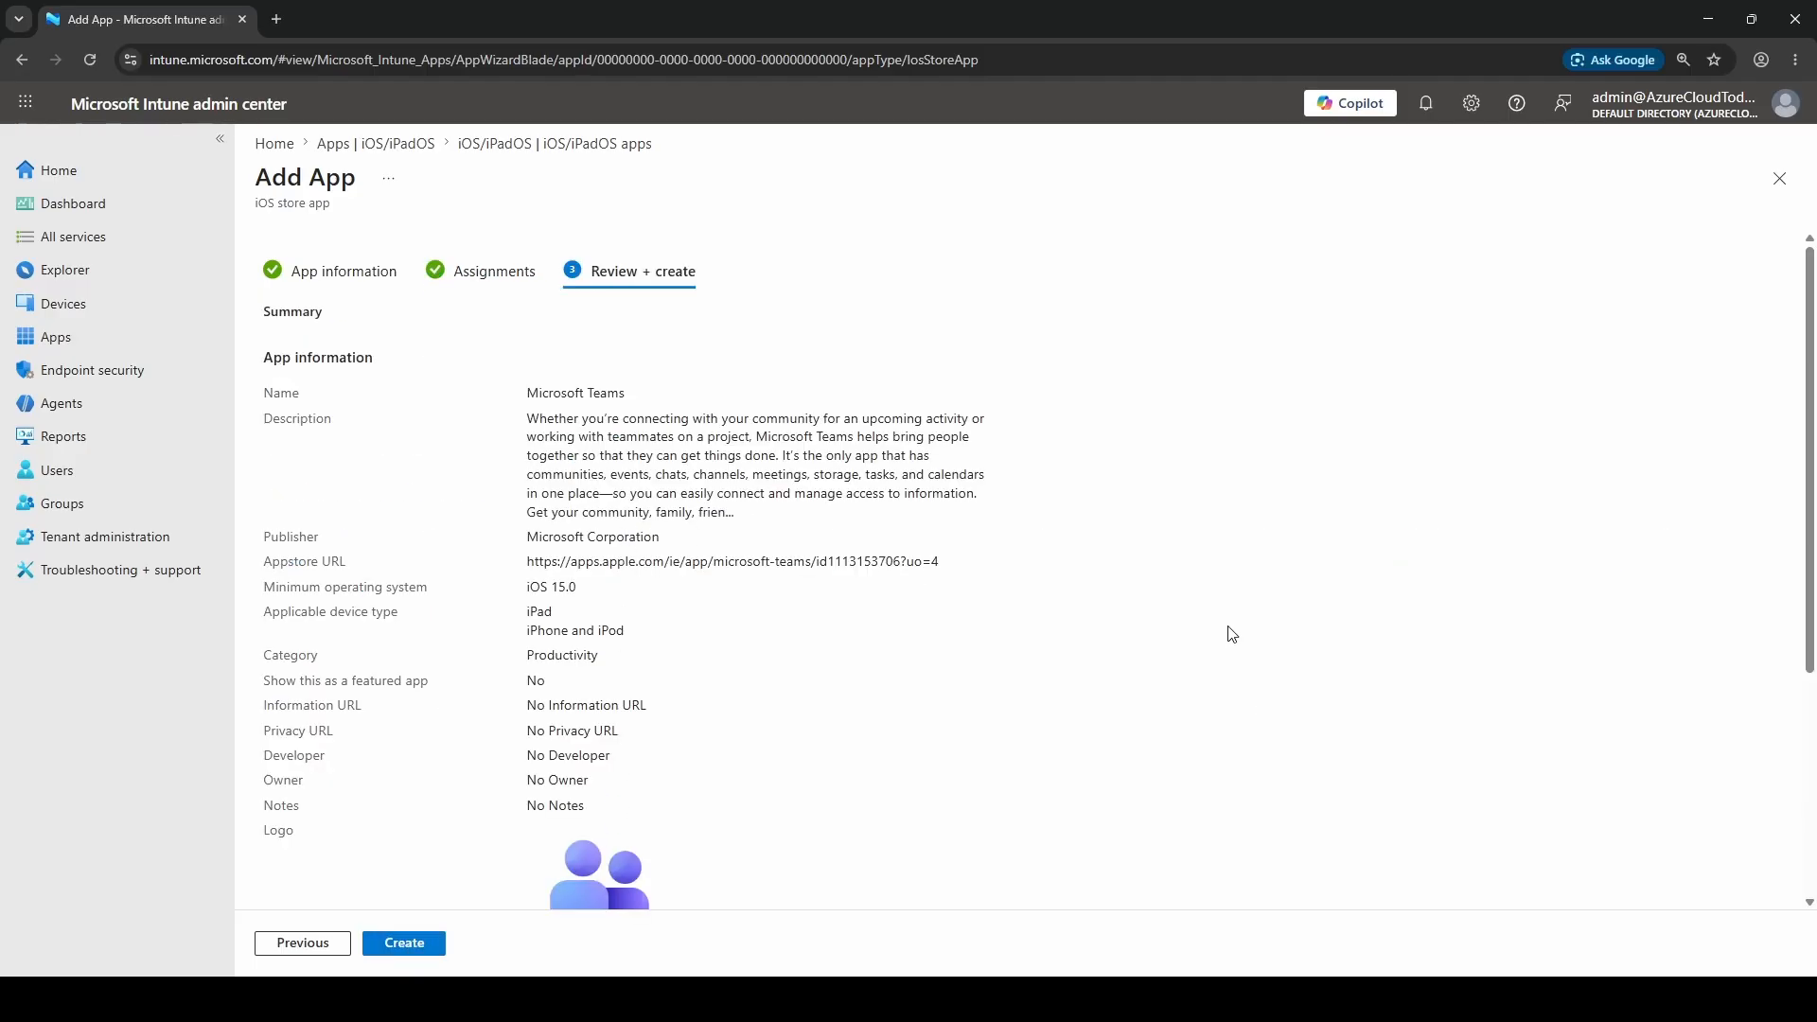
scroll(1231, 632, "down", 4)
scroll(1228, 612, "up", 4)
scroll(799, 754, "down", 4)
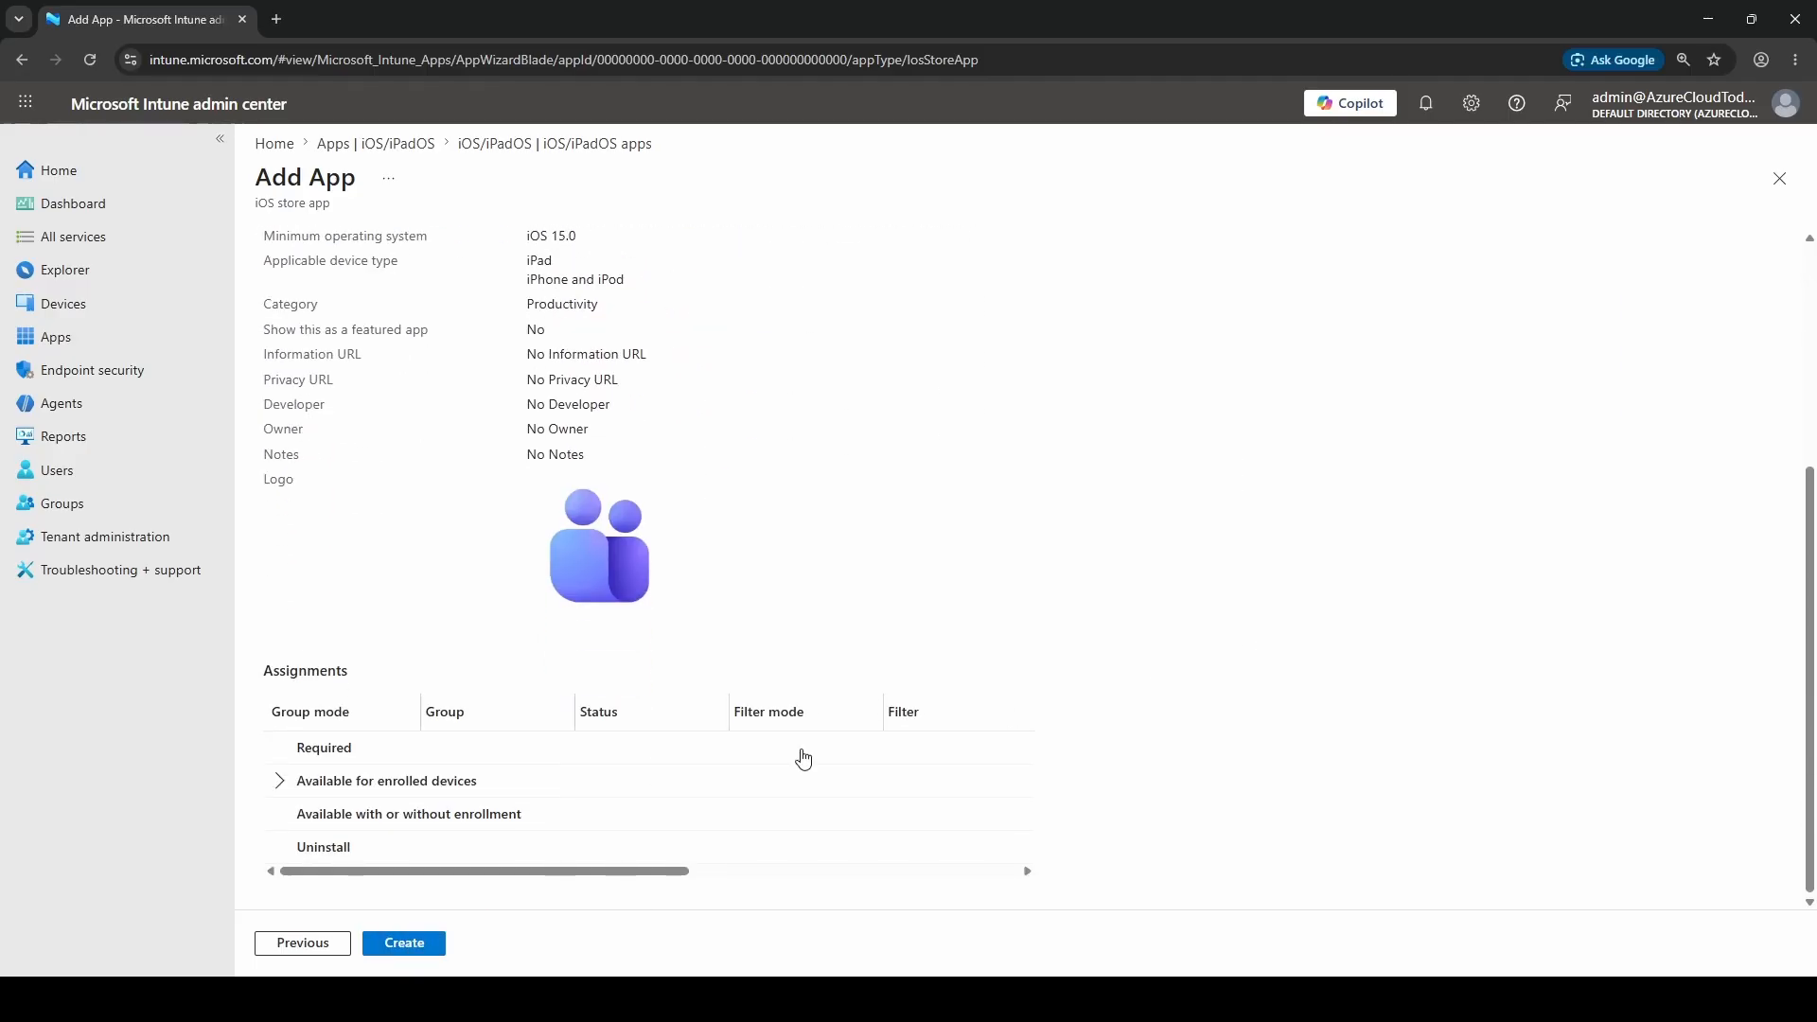
left_click(281, 784)
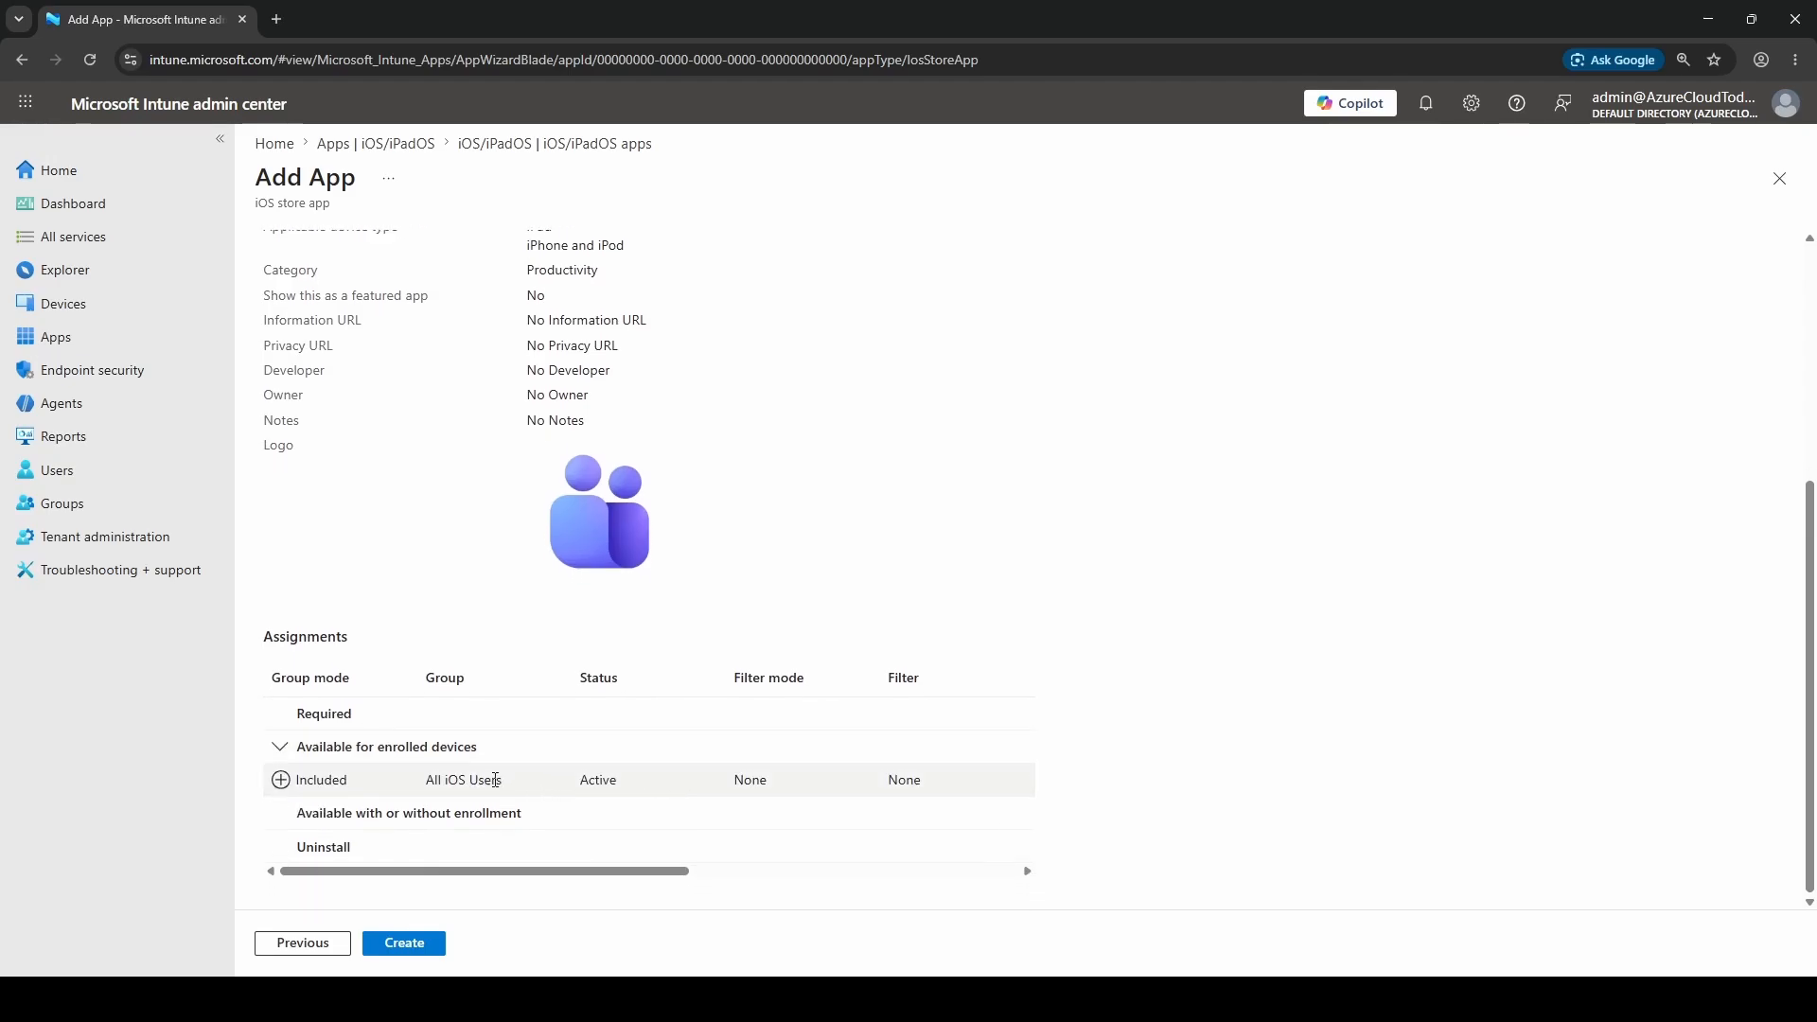
left_click_drag(432, 777, 518, 791)
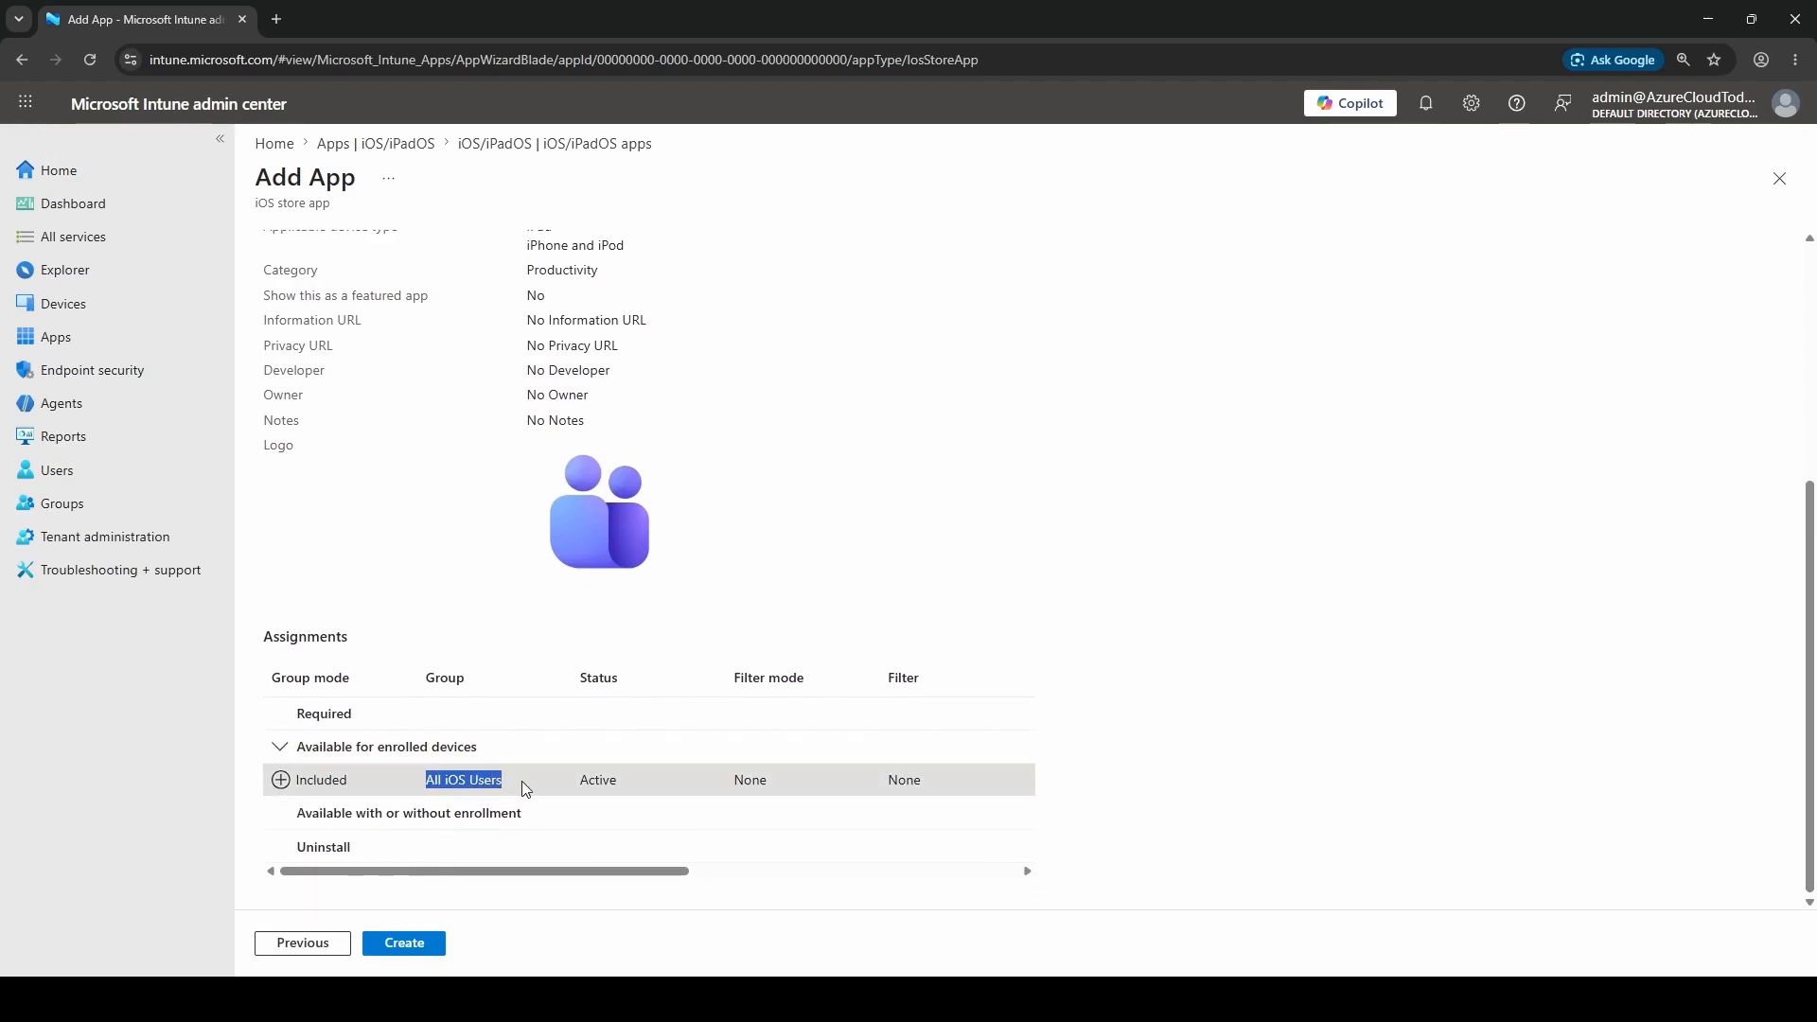
left_click(1420, 595)
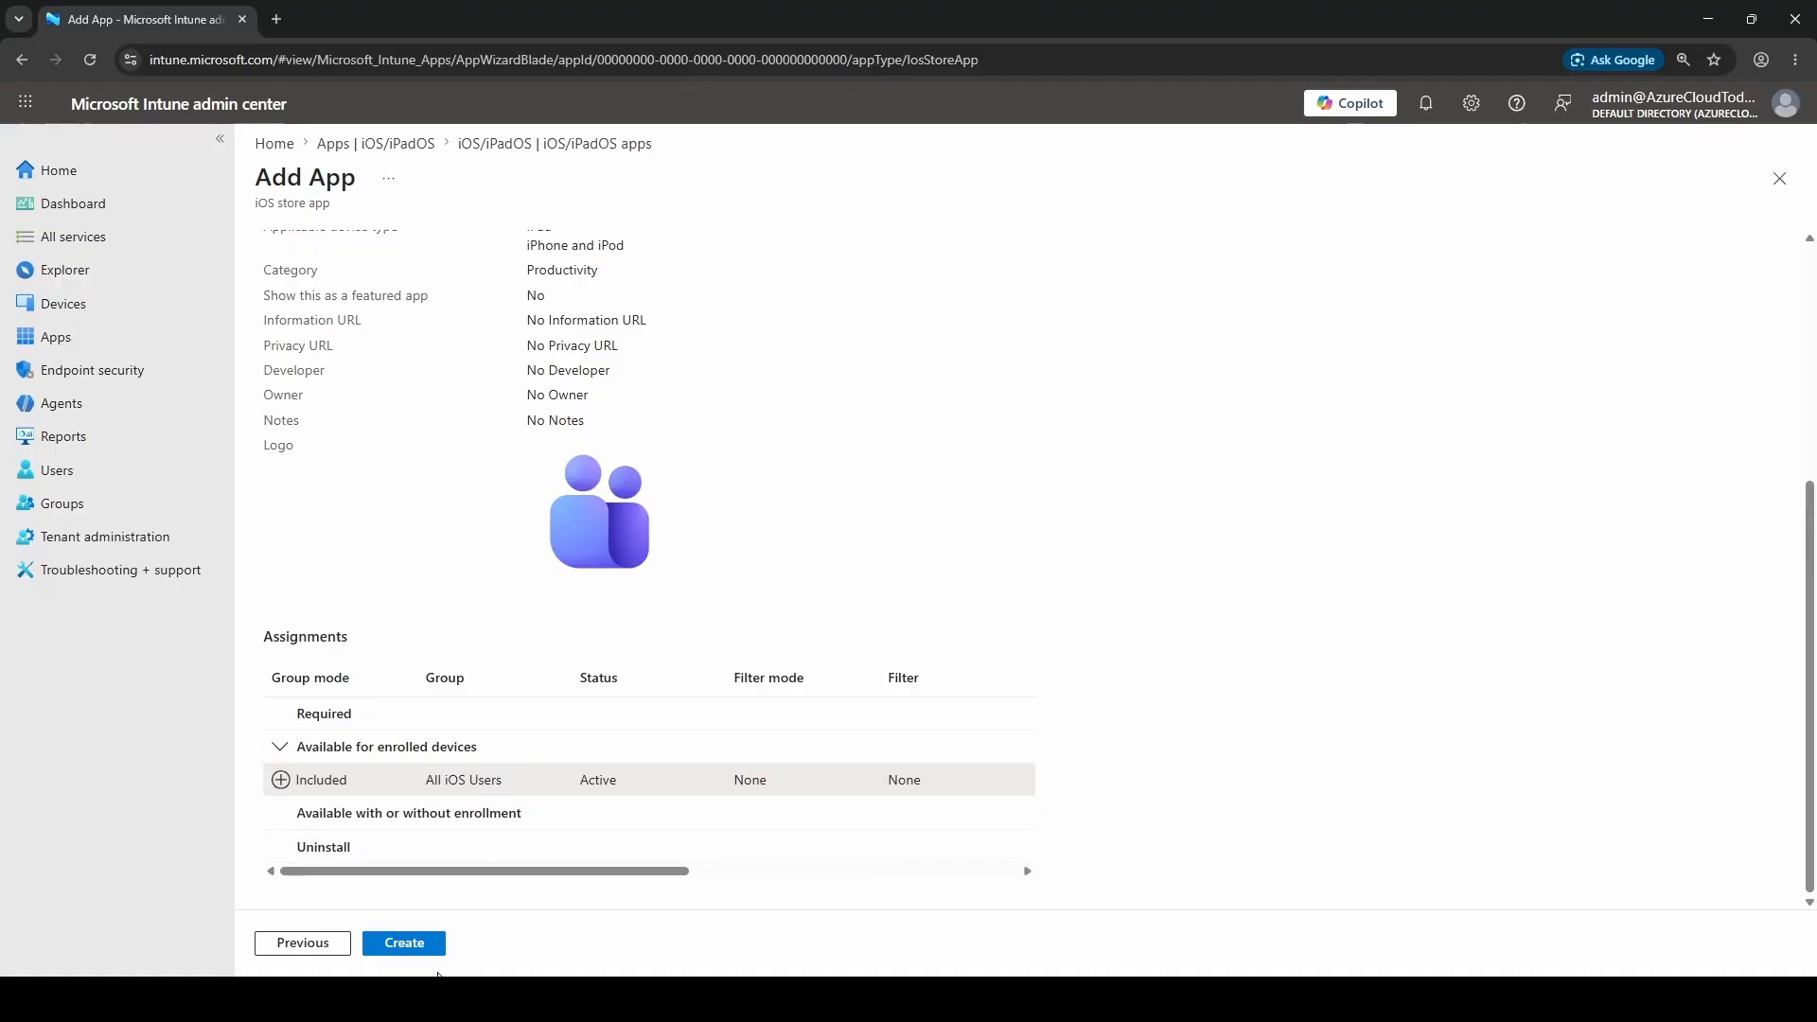
left_click(414, 947)
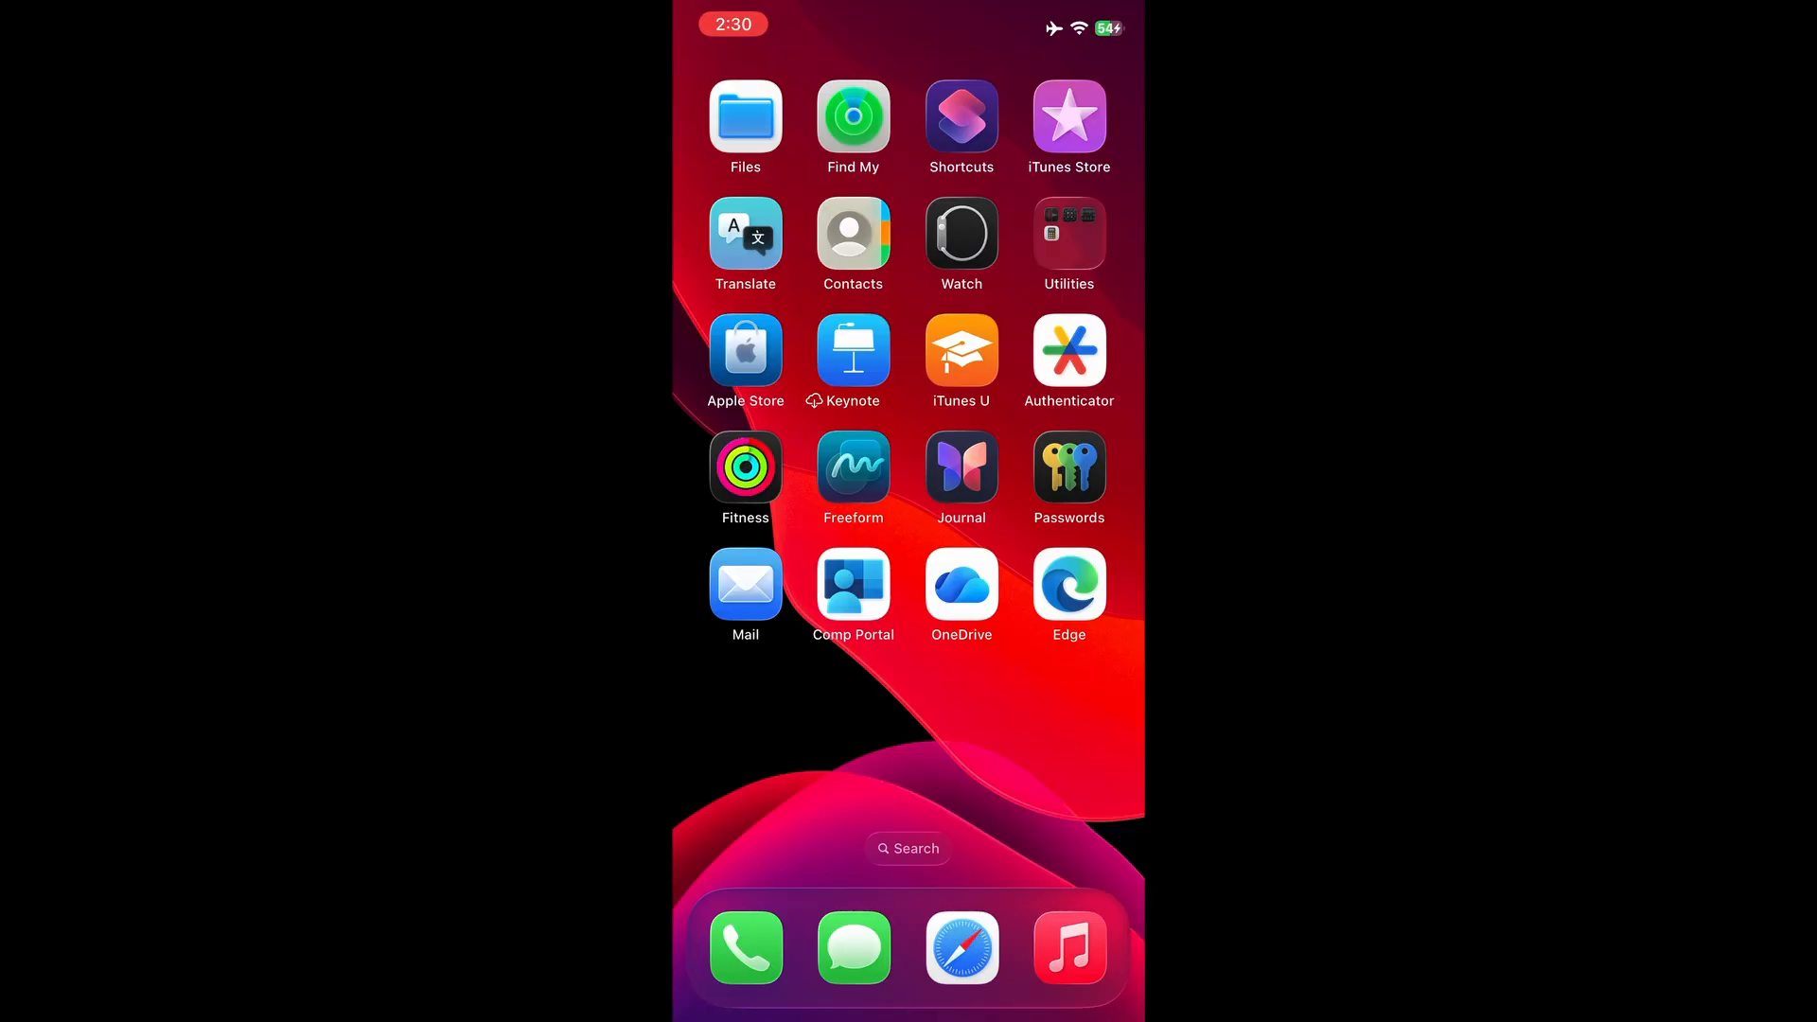
Launch Company Portal on the iPhone and show all available apps
left_click(853, 584)
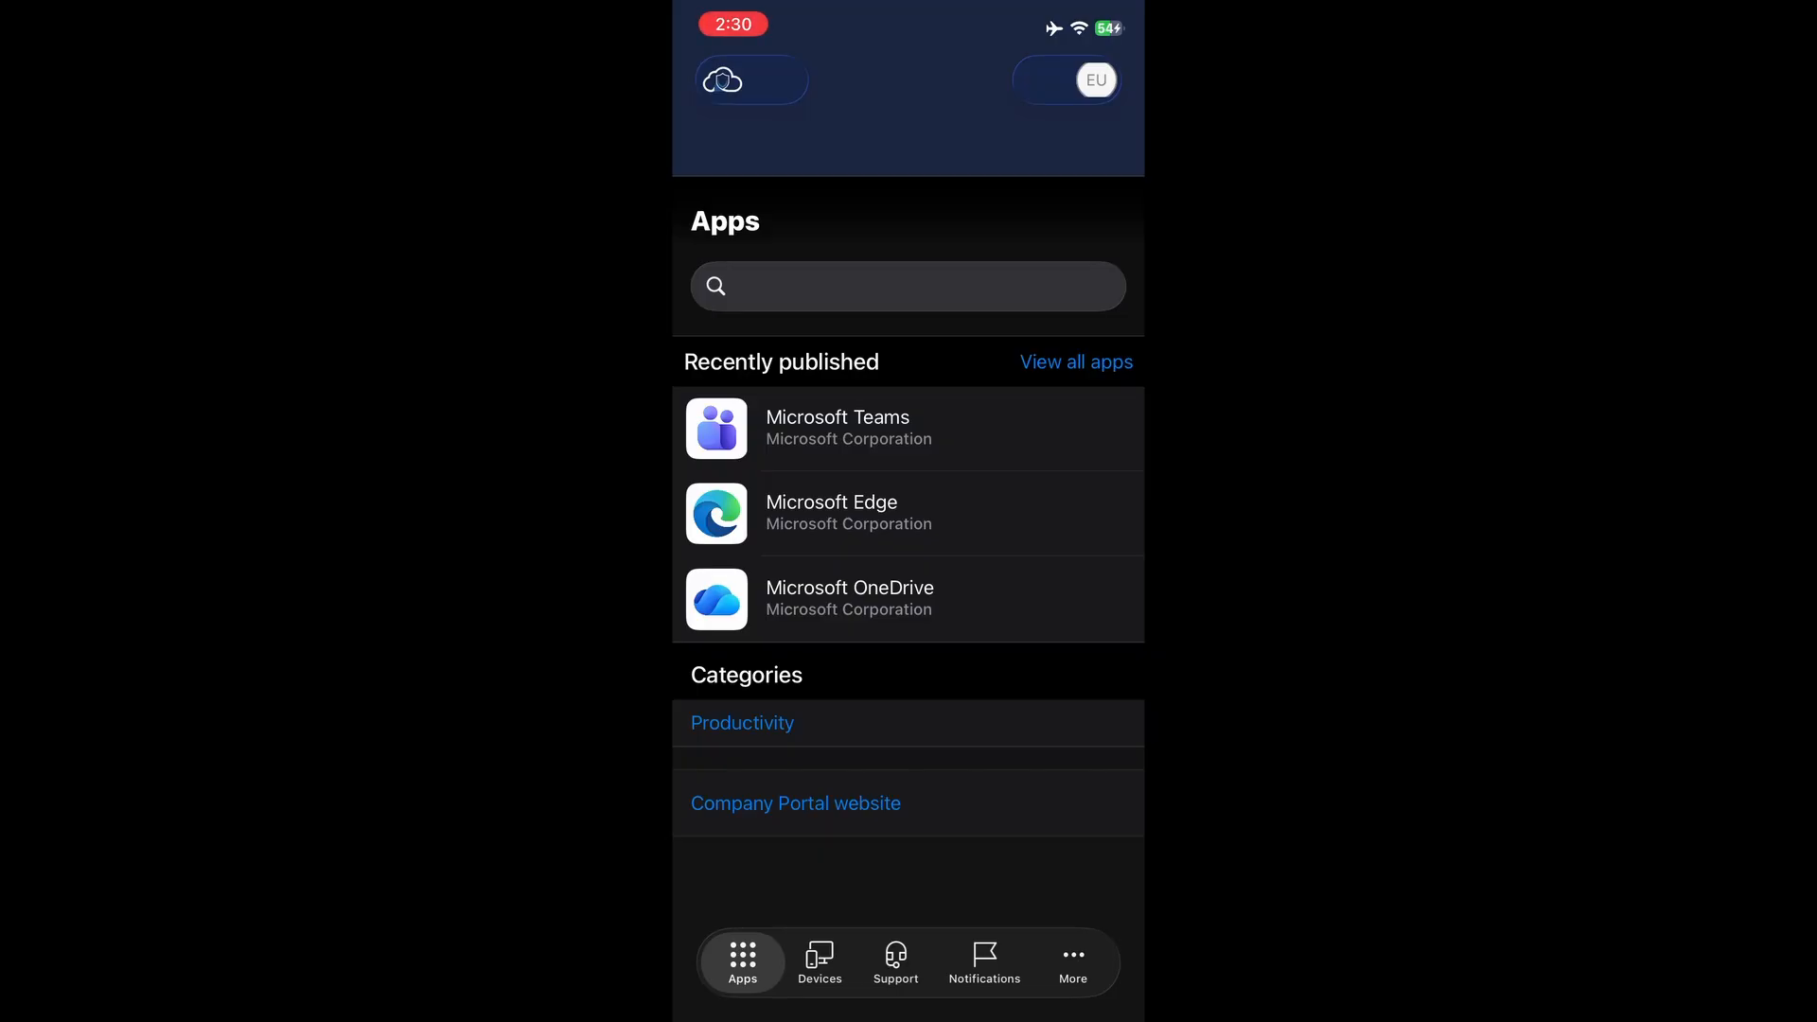
left_click(1077, 363)
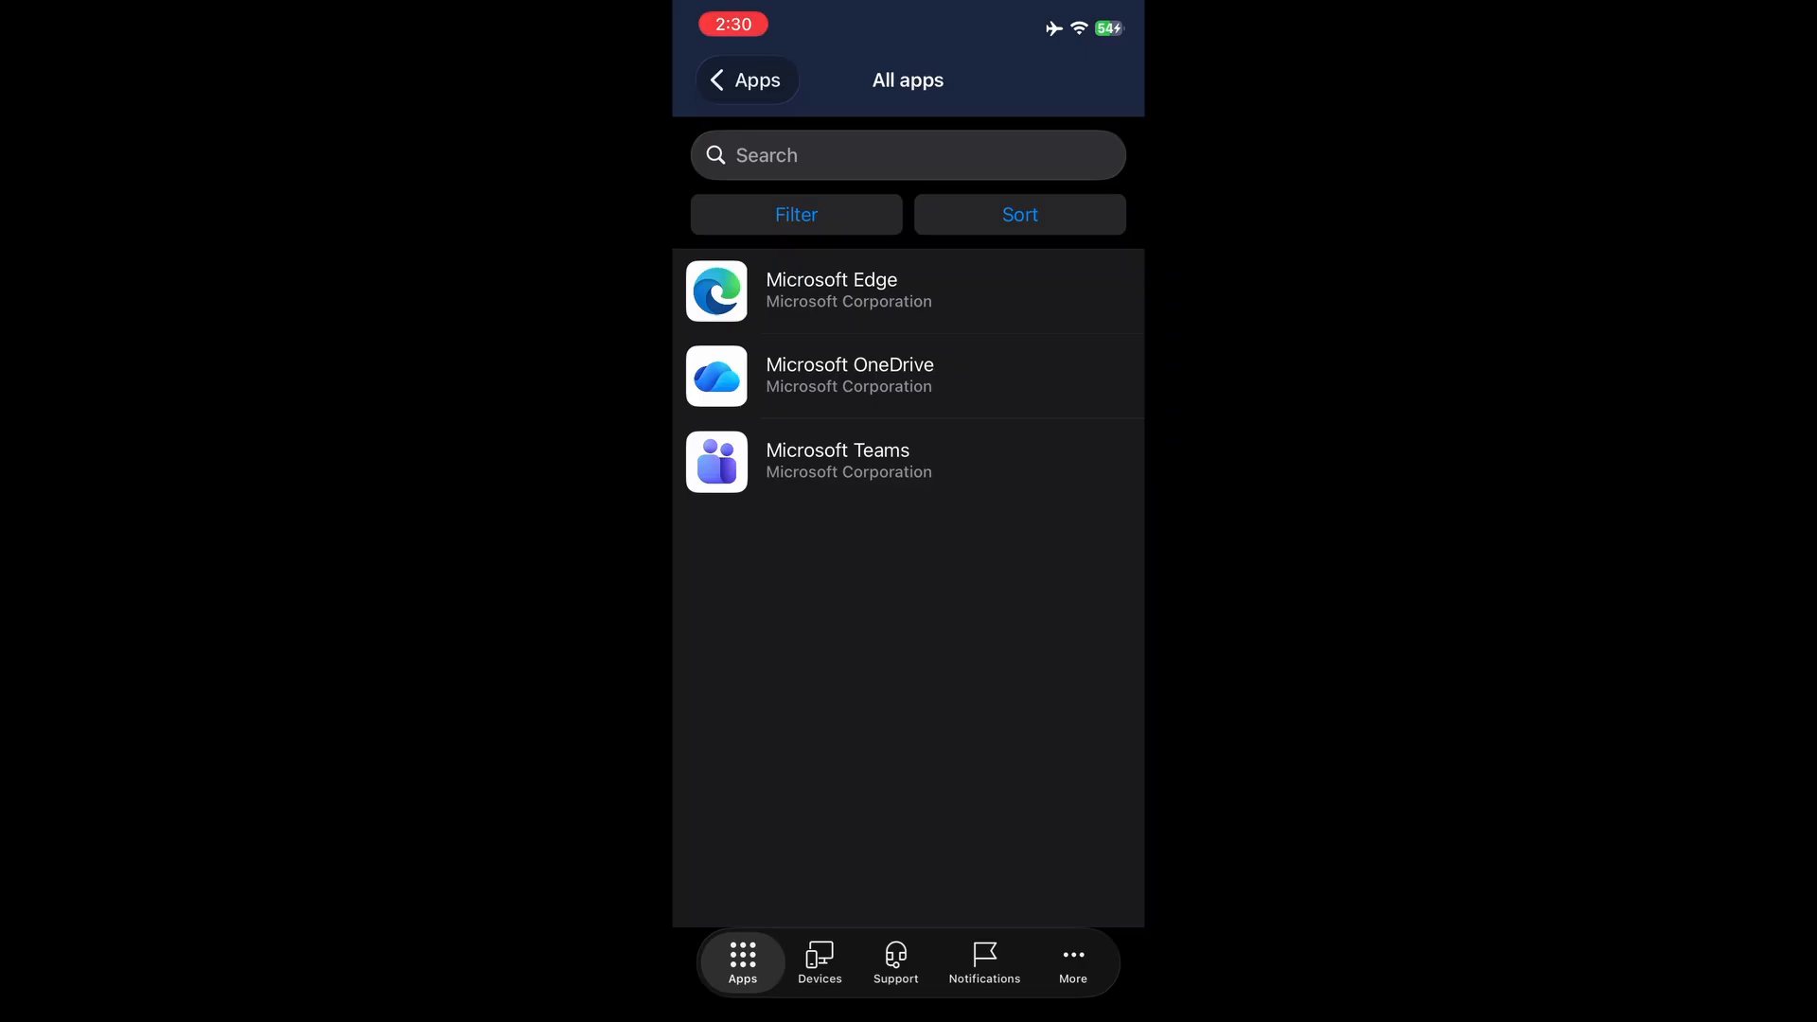
Install Microsoft Teams from its Company Portal details page and return to the home screen
left_click(837, 461)
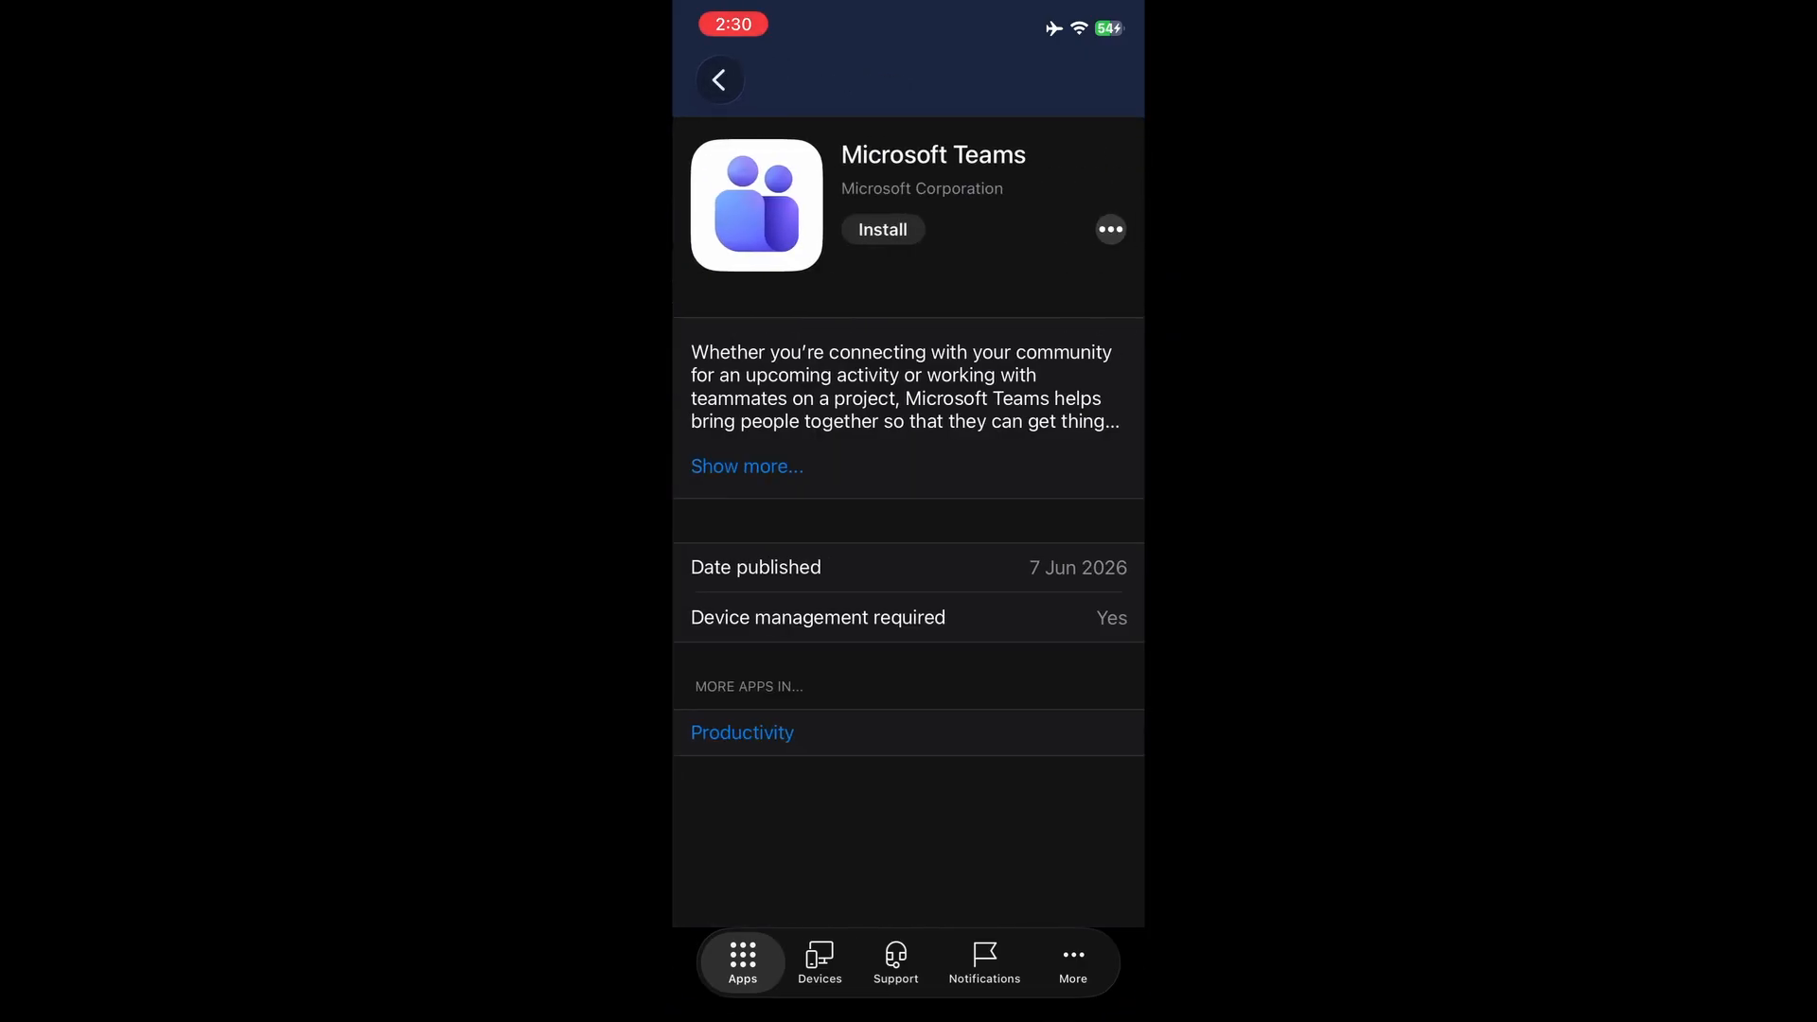
left_click(882, 229)
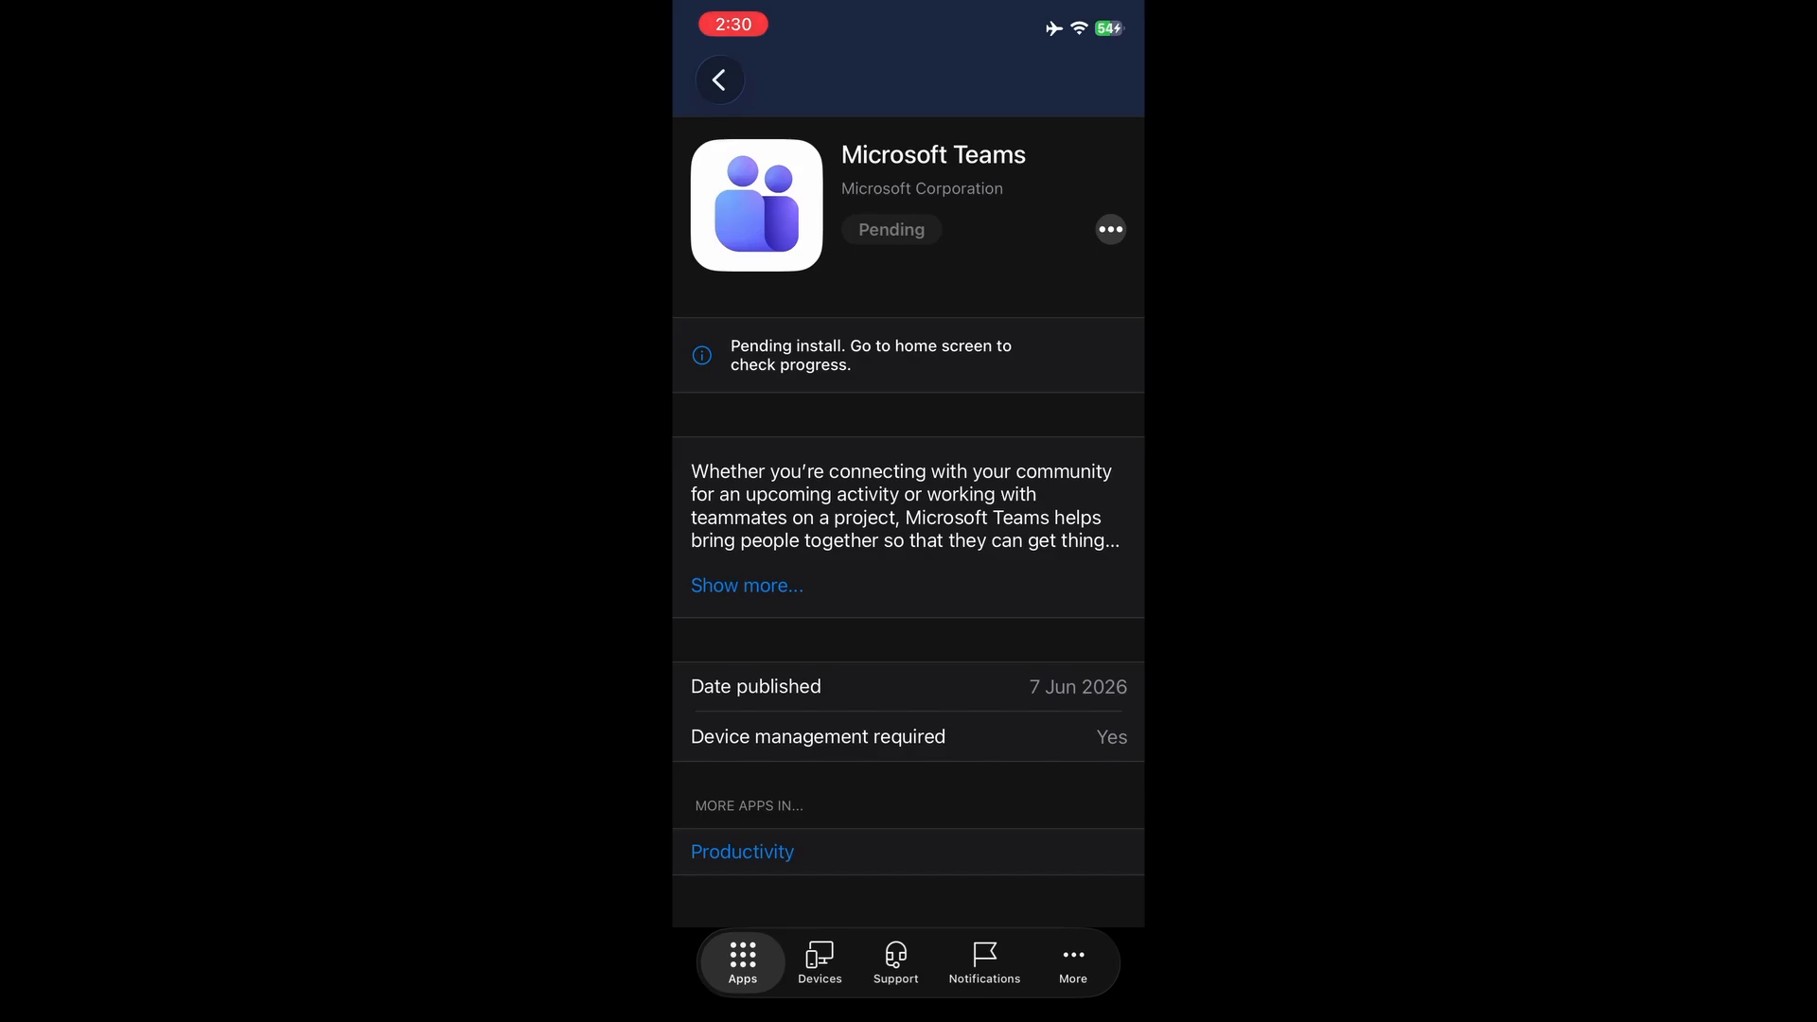
left_click_drag(909, 1013, 909, 663)
left_click(854, 584)
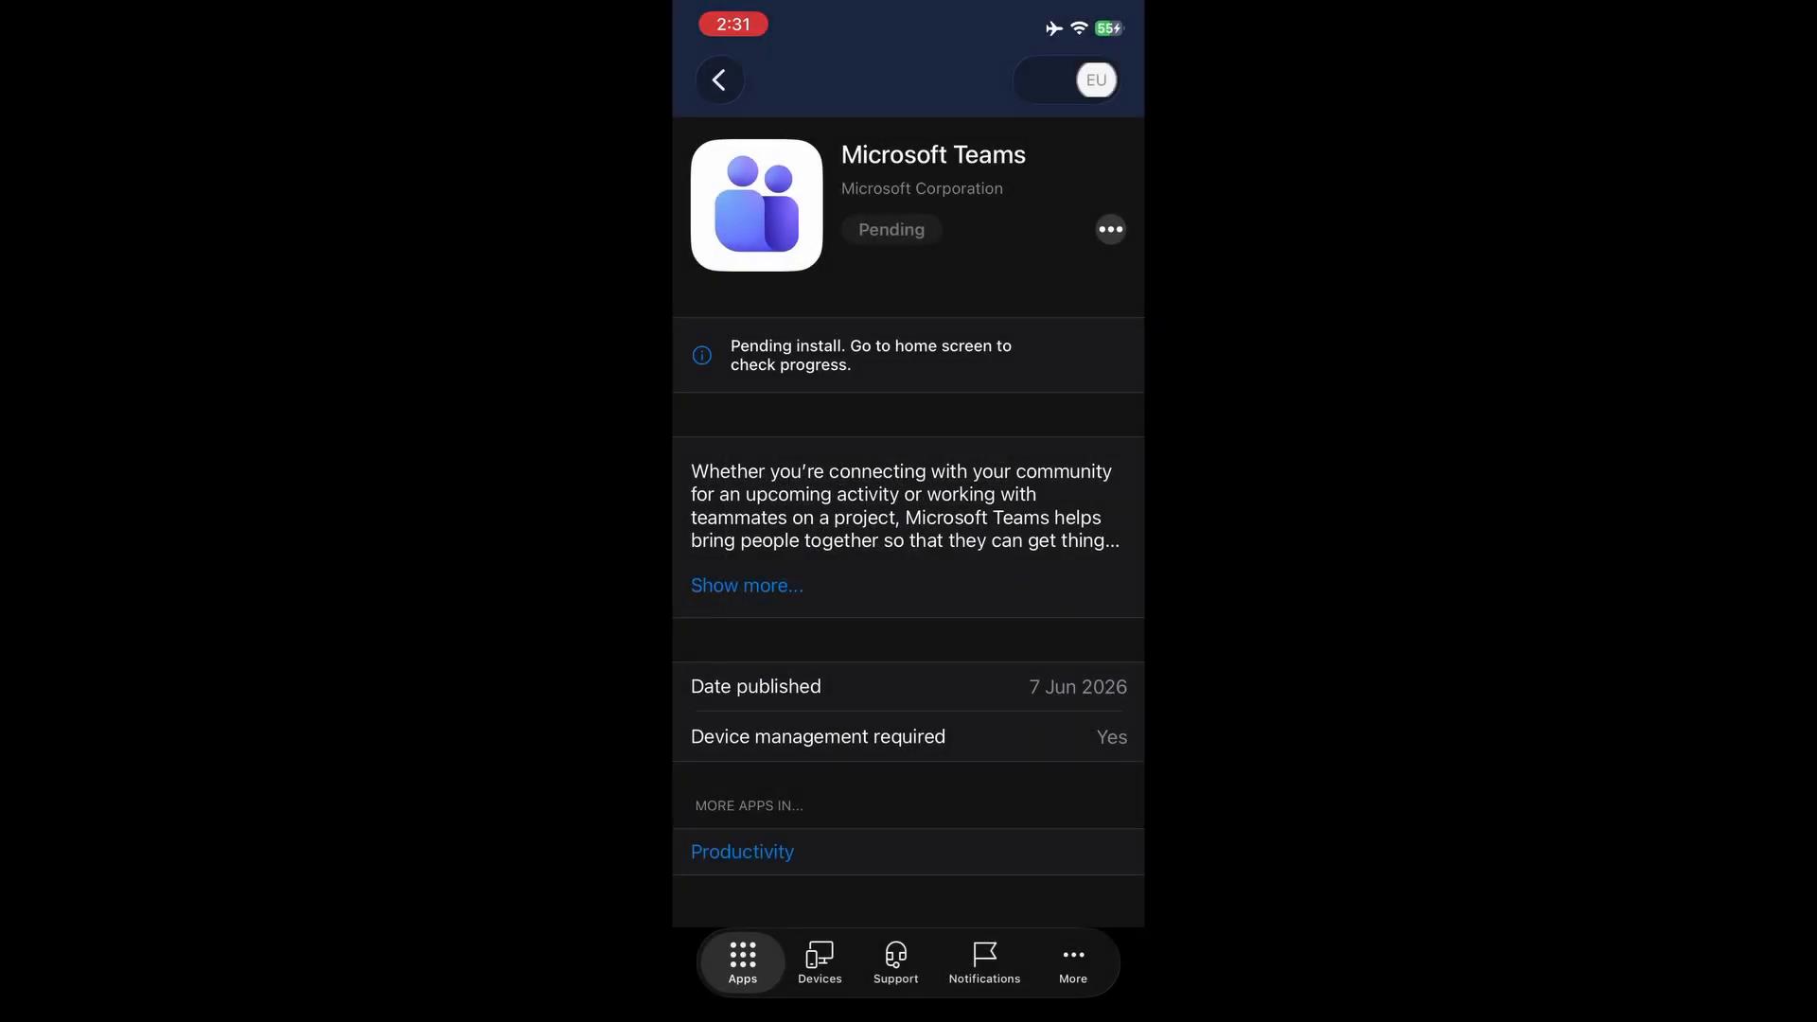
left_click_drag(909, 1014, 909, 662)
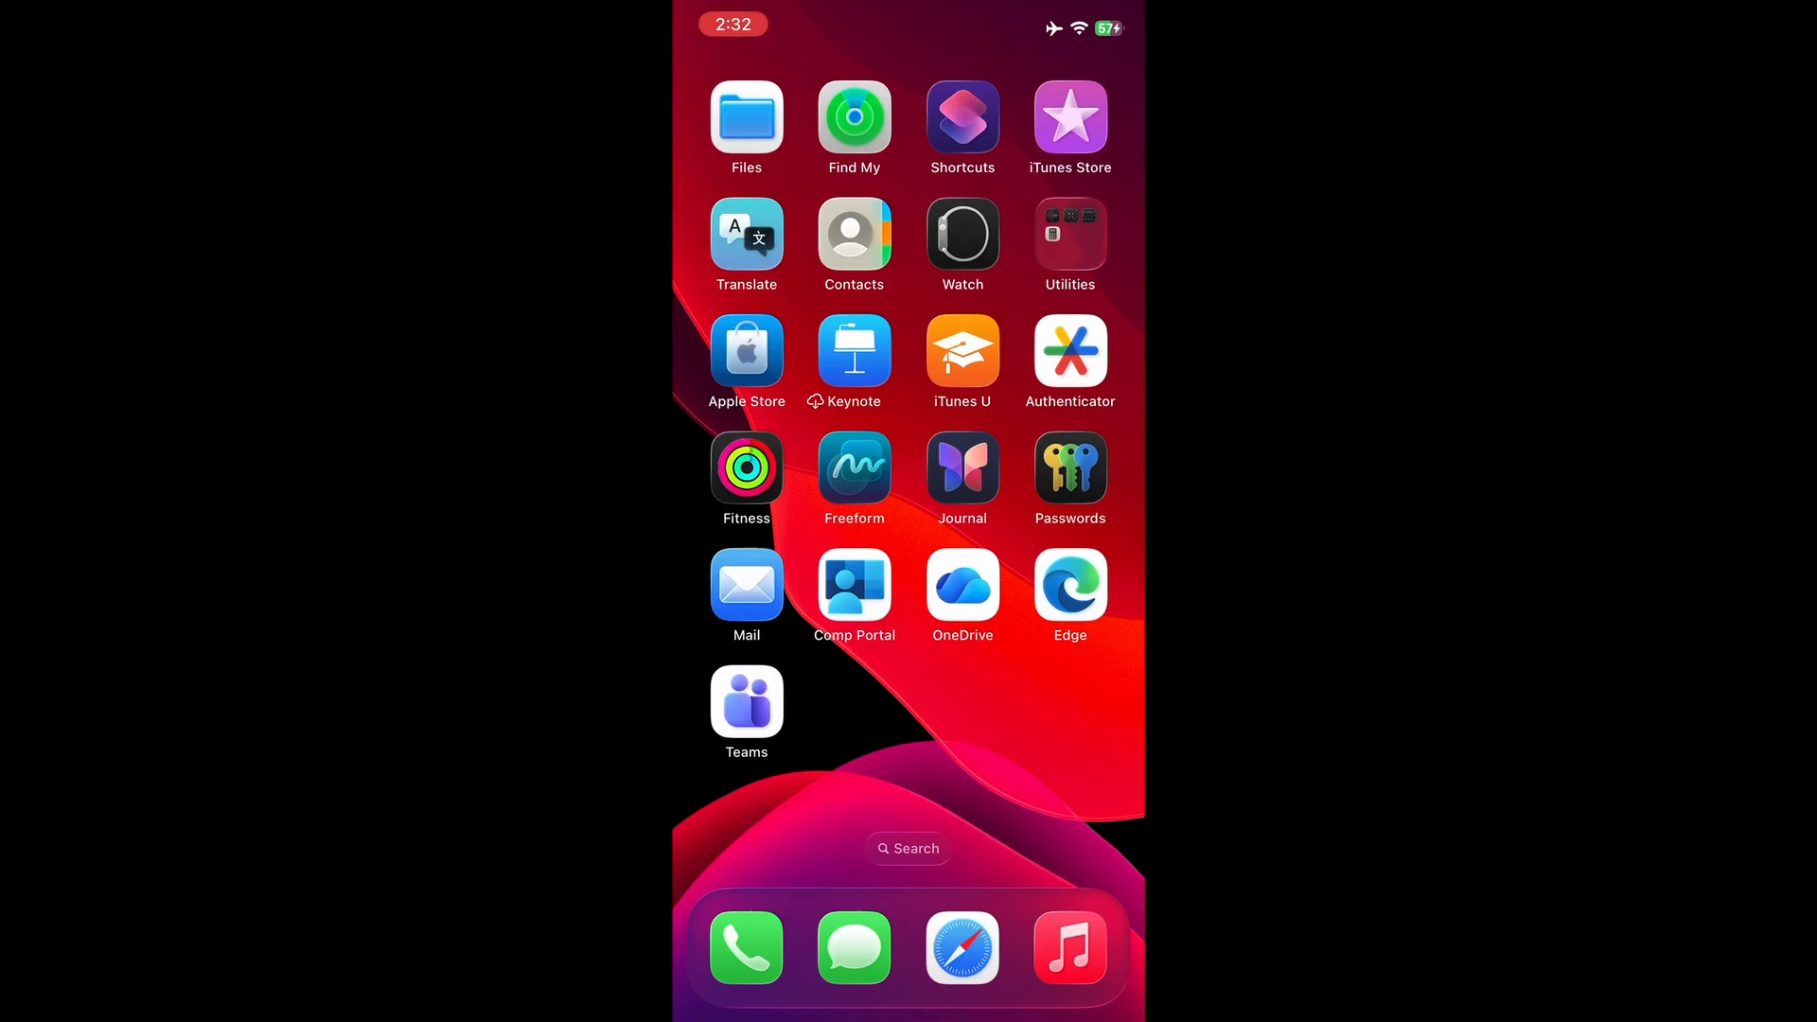
Launch Teams and submit the end user's work e-mail address to sign in
left_click(746, 700)
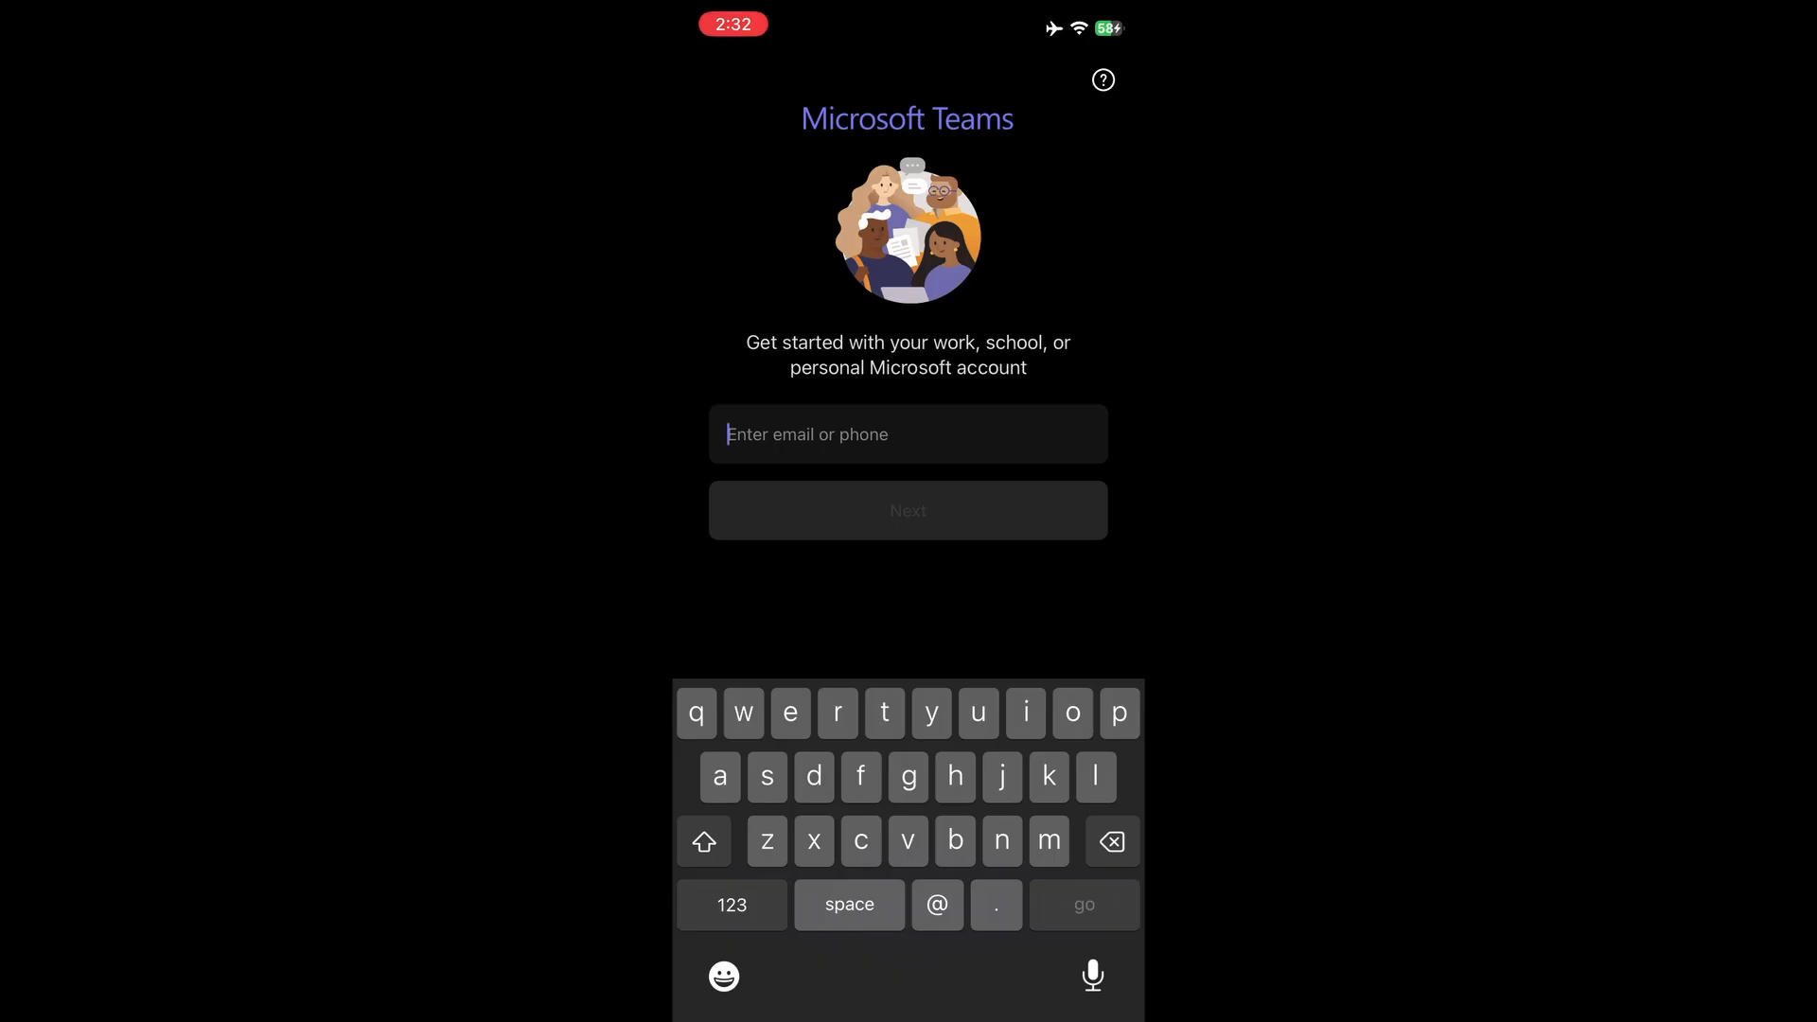
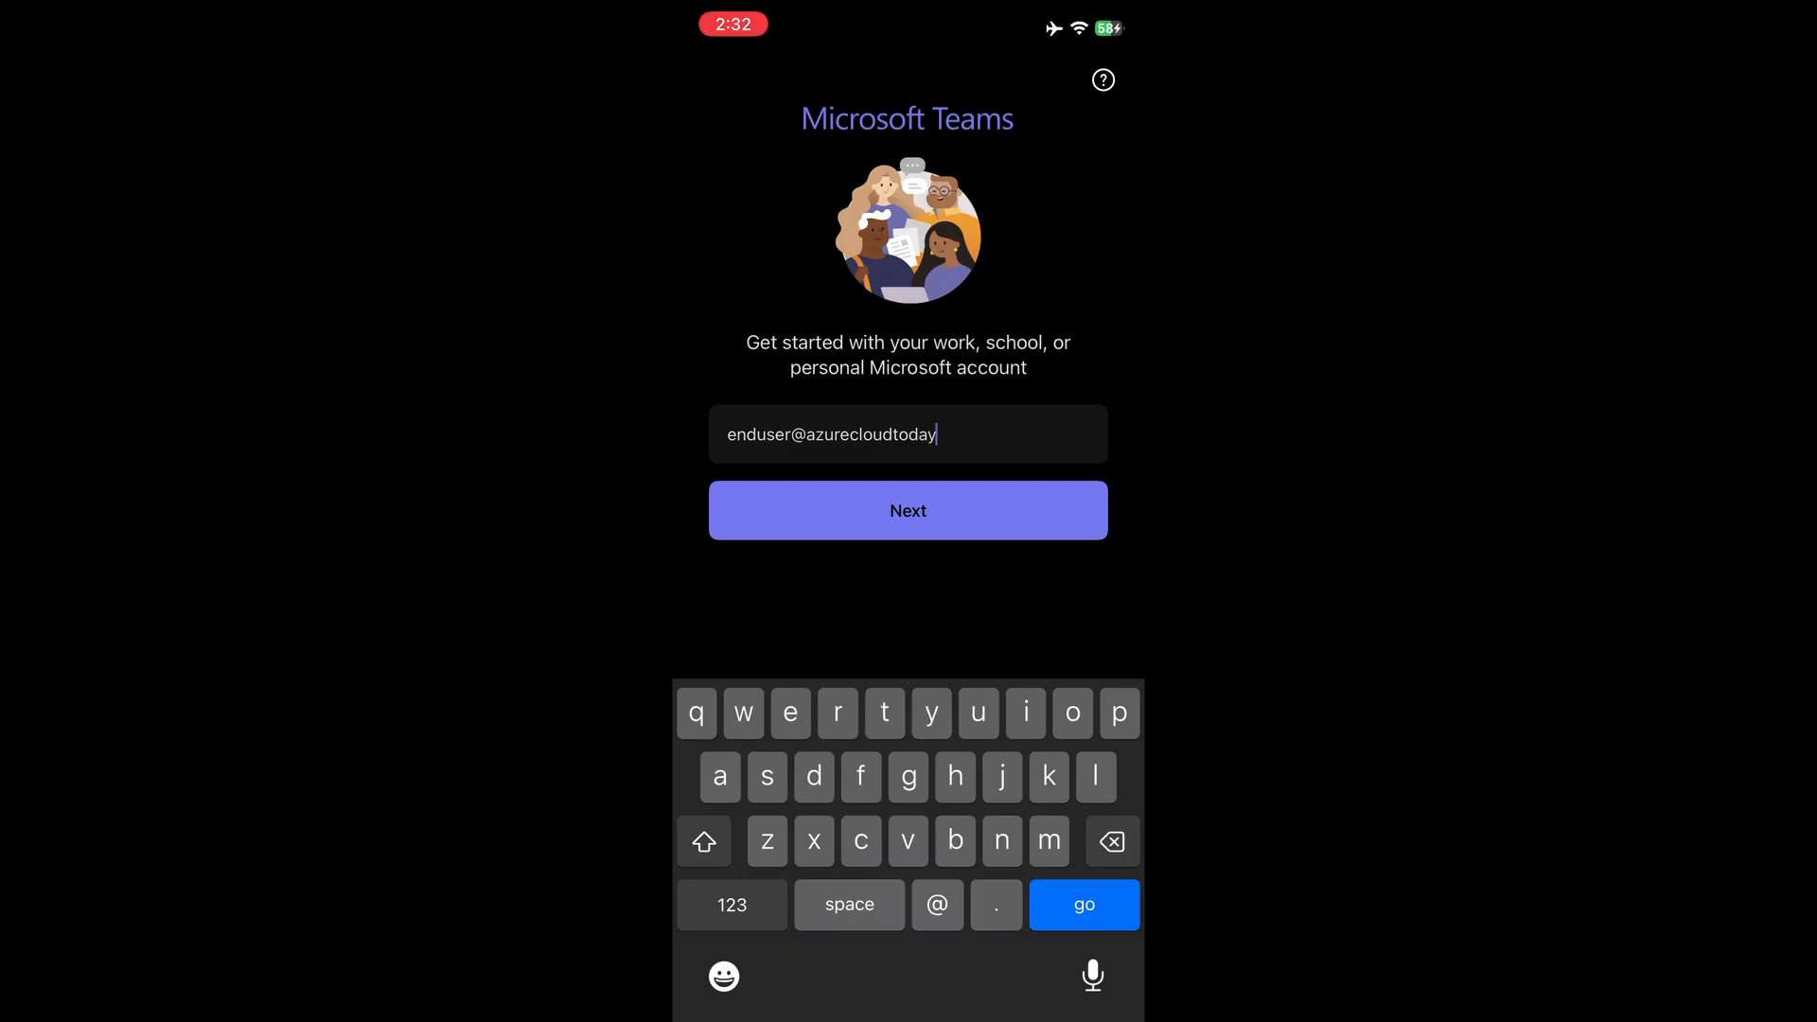
key("Return")
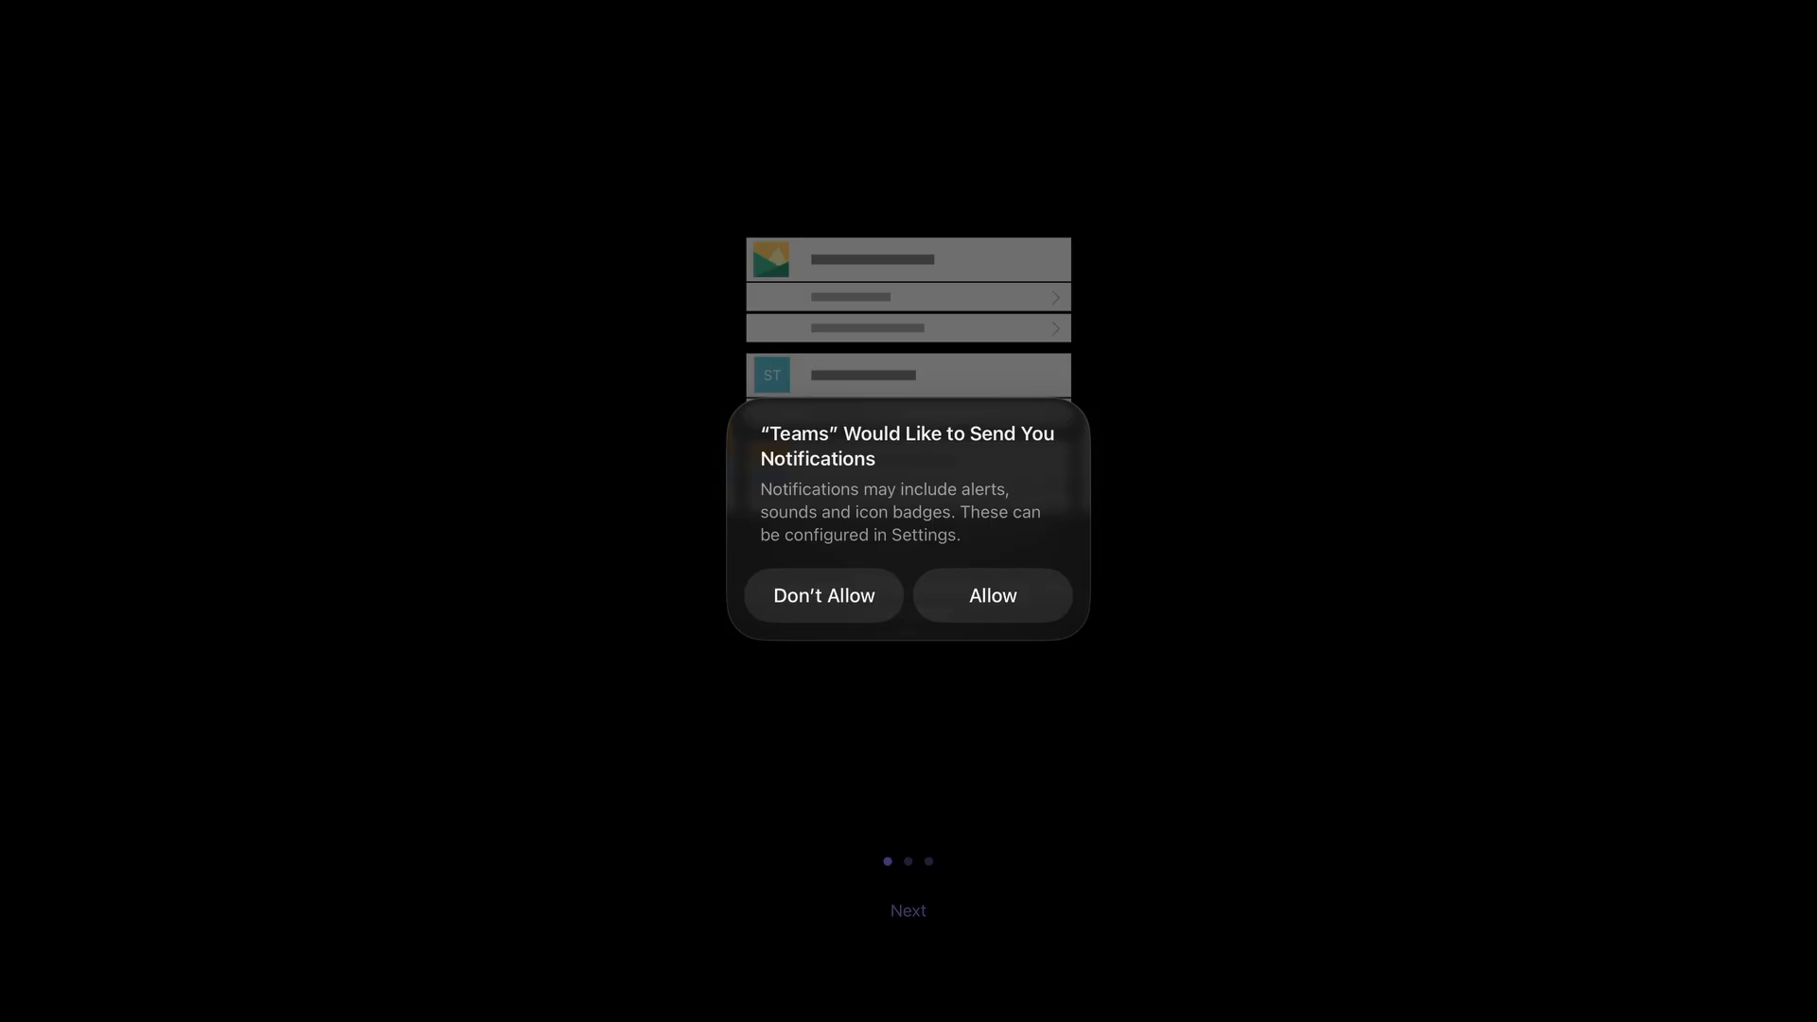
Dismiss the notifications prompt and finish the three-page welcome tour
left_click(992, 596)
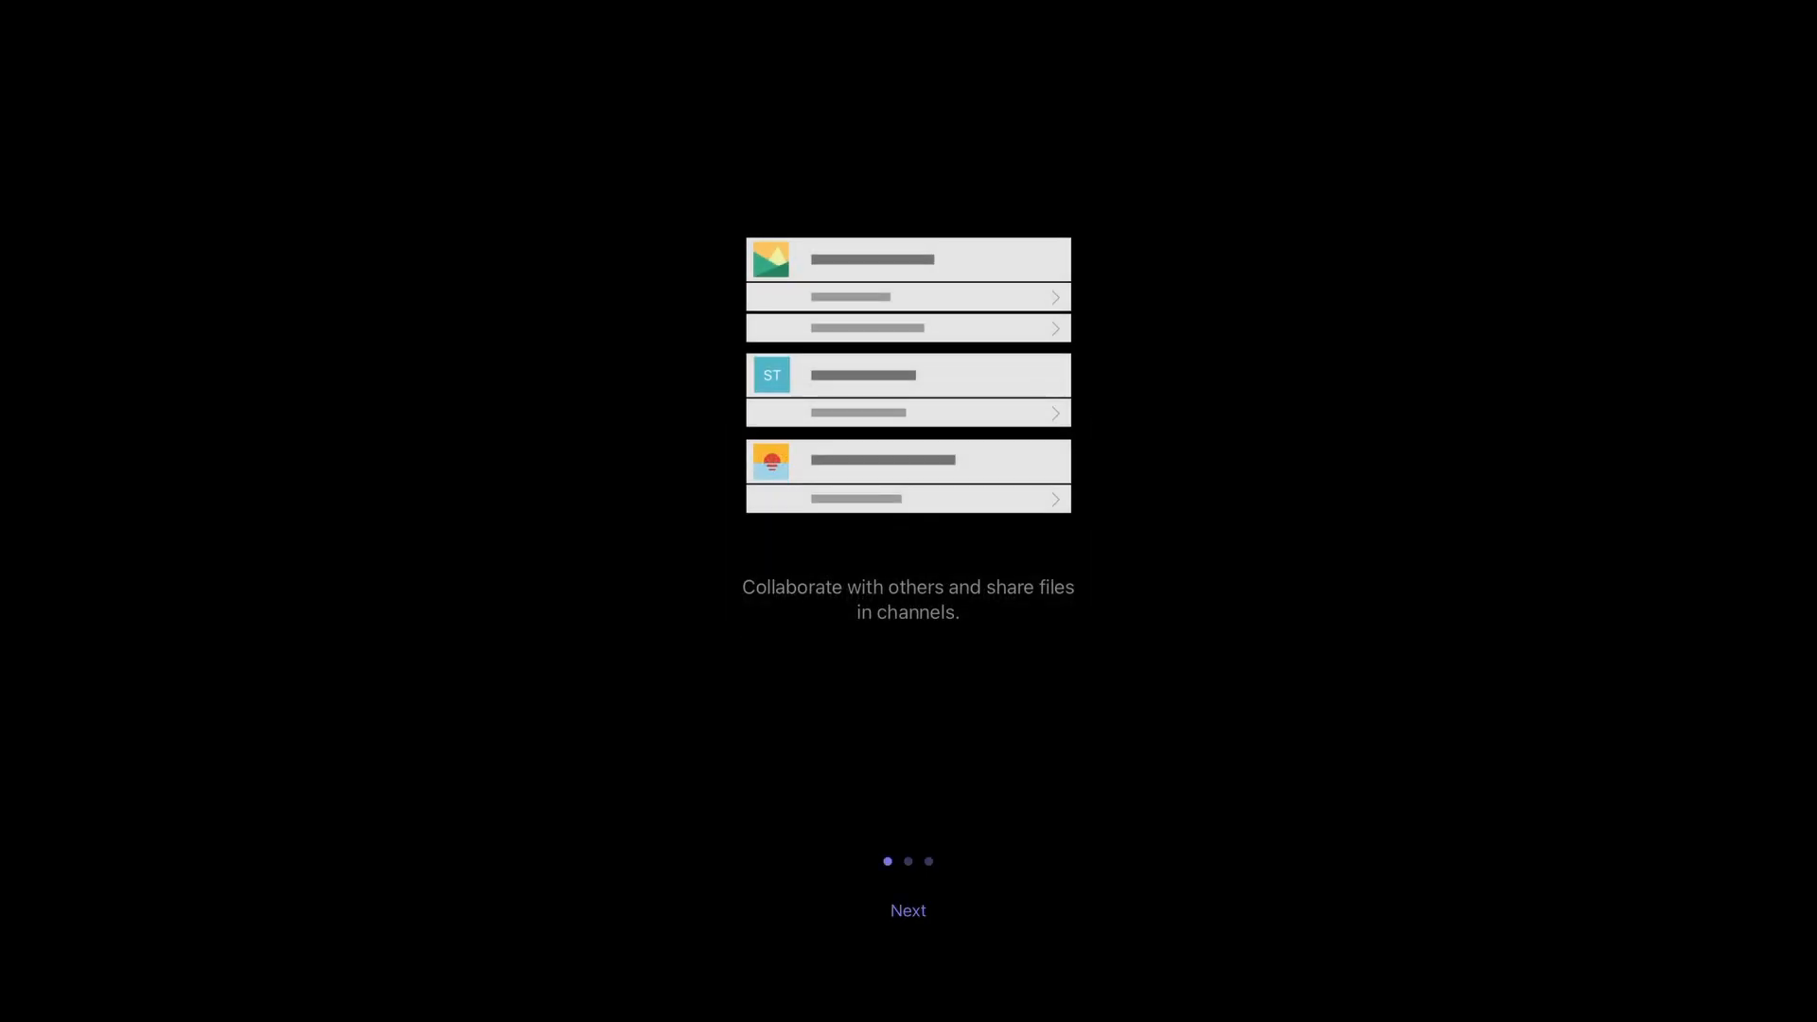
left_click(909, 910)
left_click(909, 910)
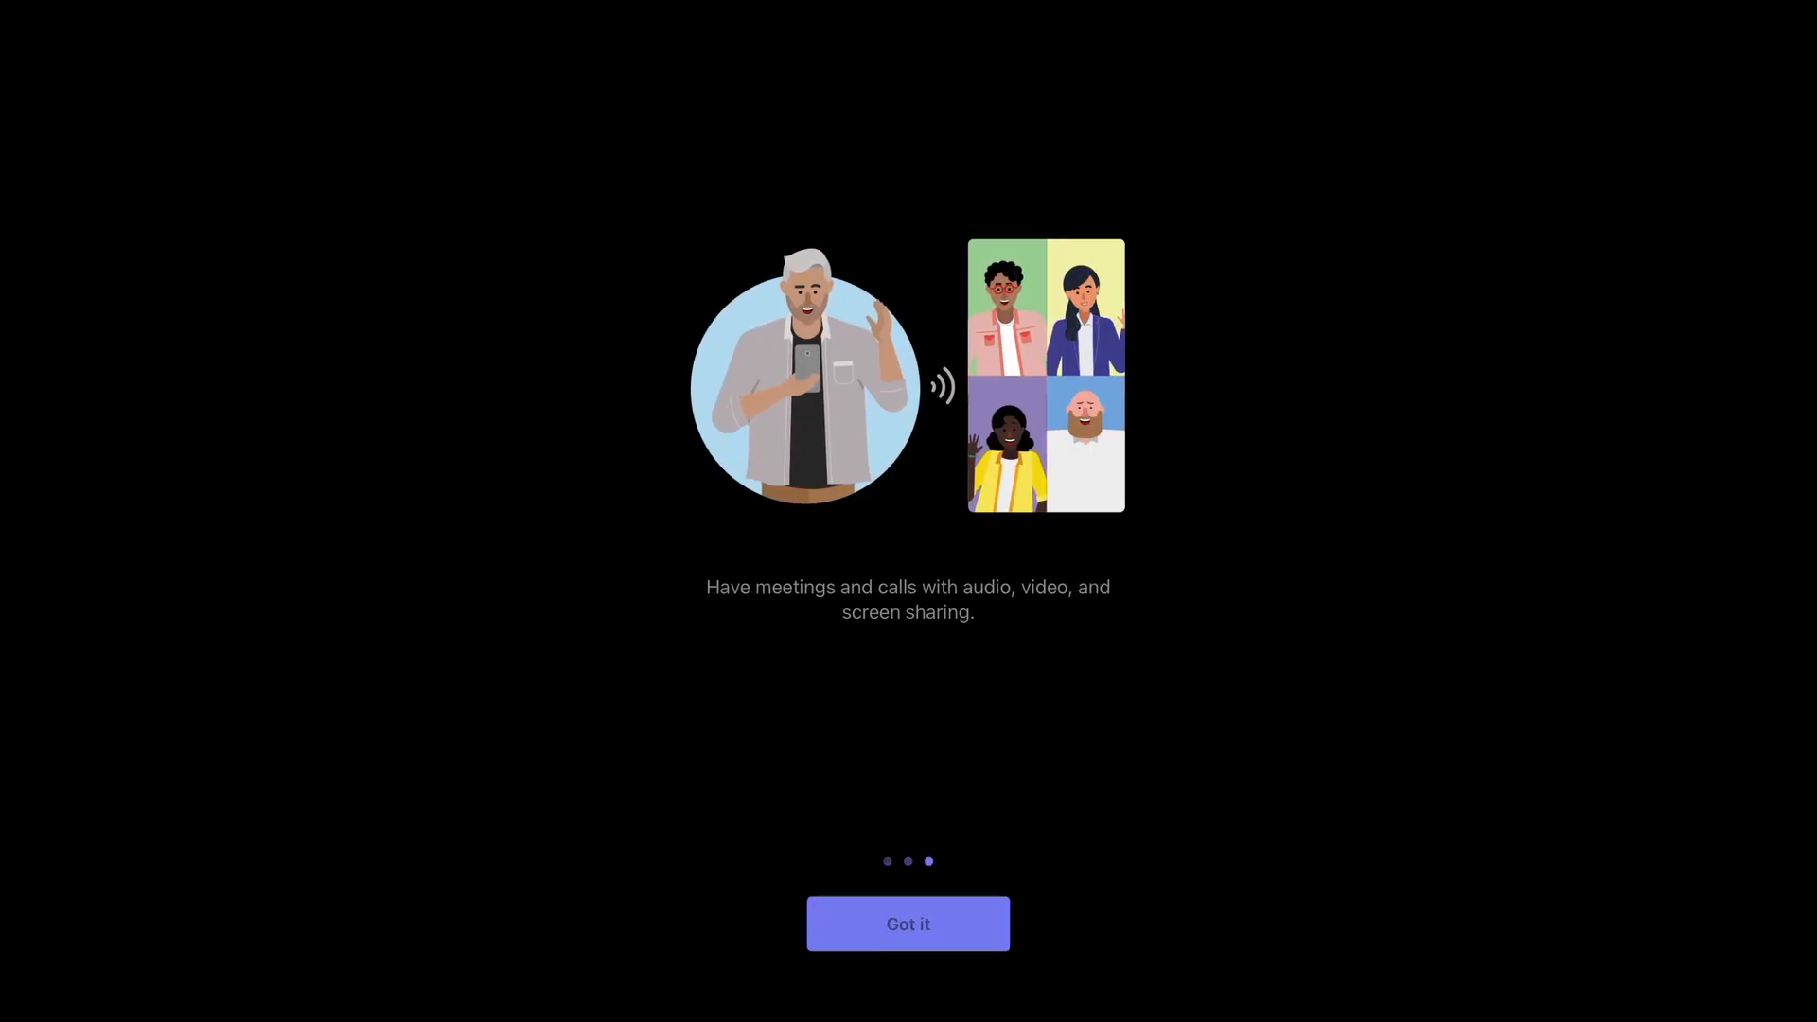
left_click(908, 924)
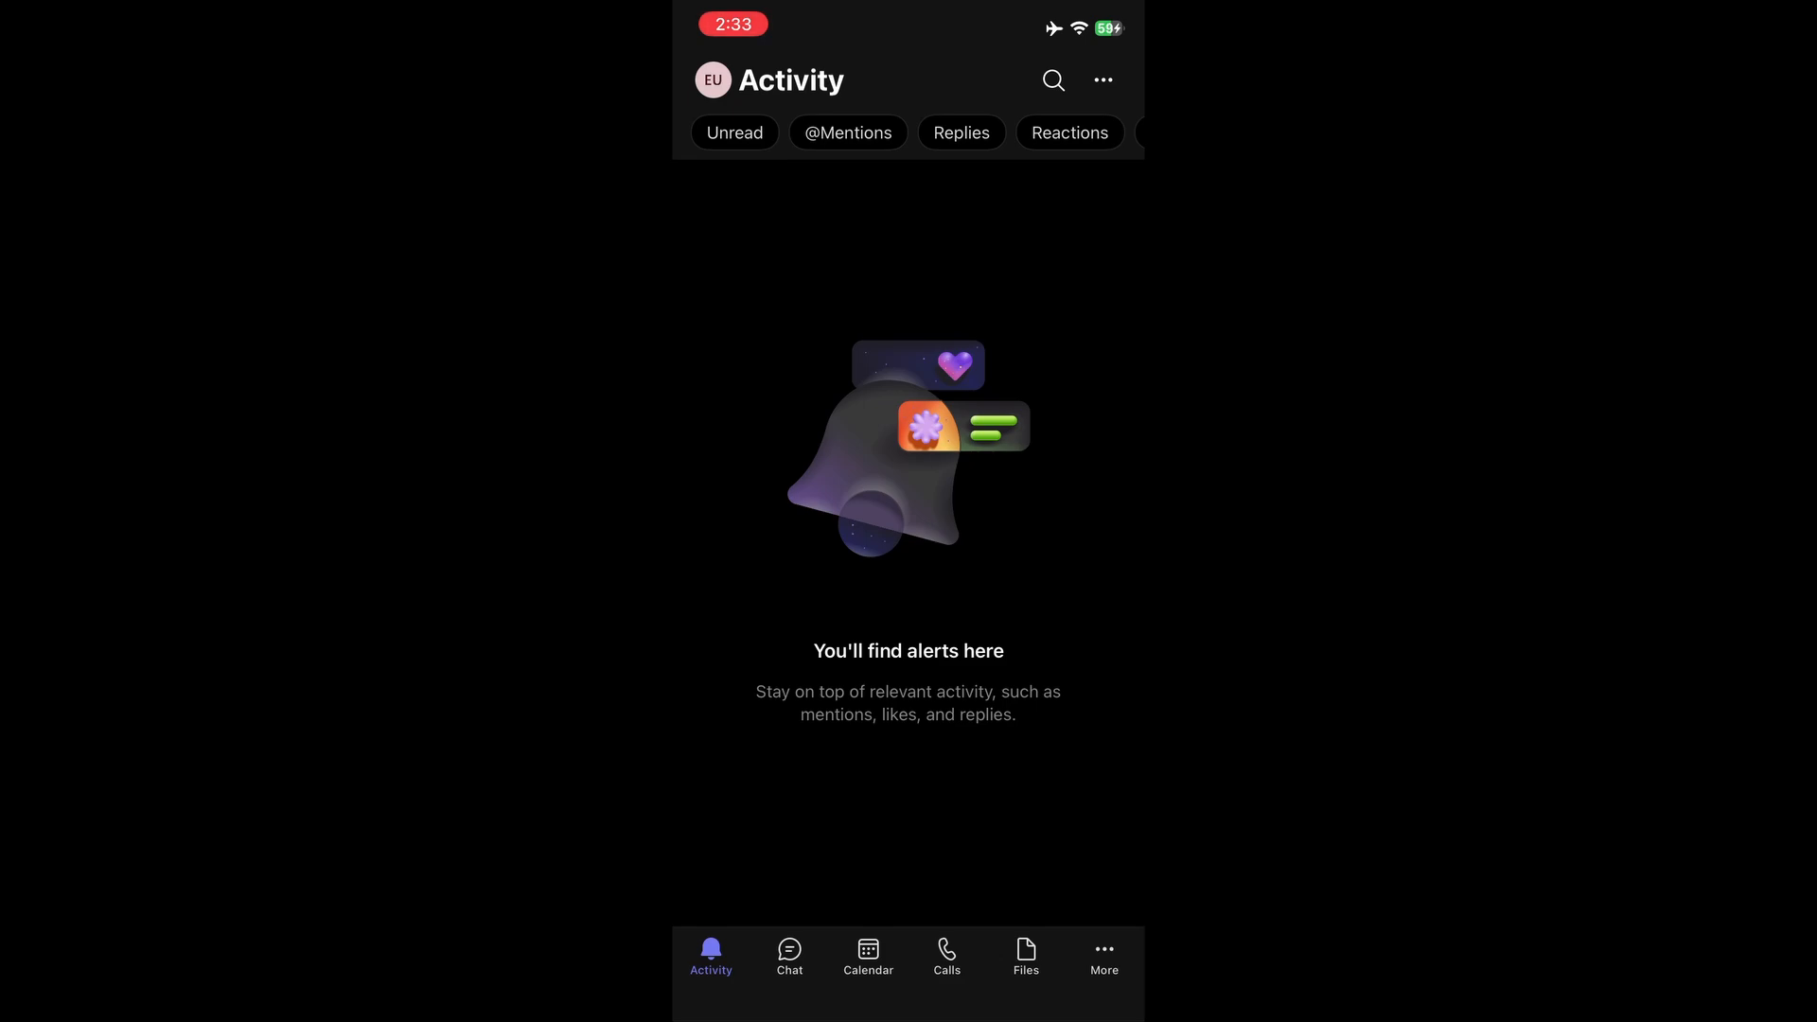
Browse the Chat, Calendar and Files tabs, ending back on Chat
left_click(789, 956)
left_click(868, 956)
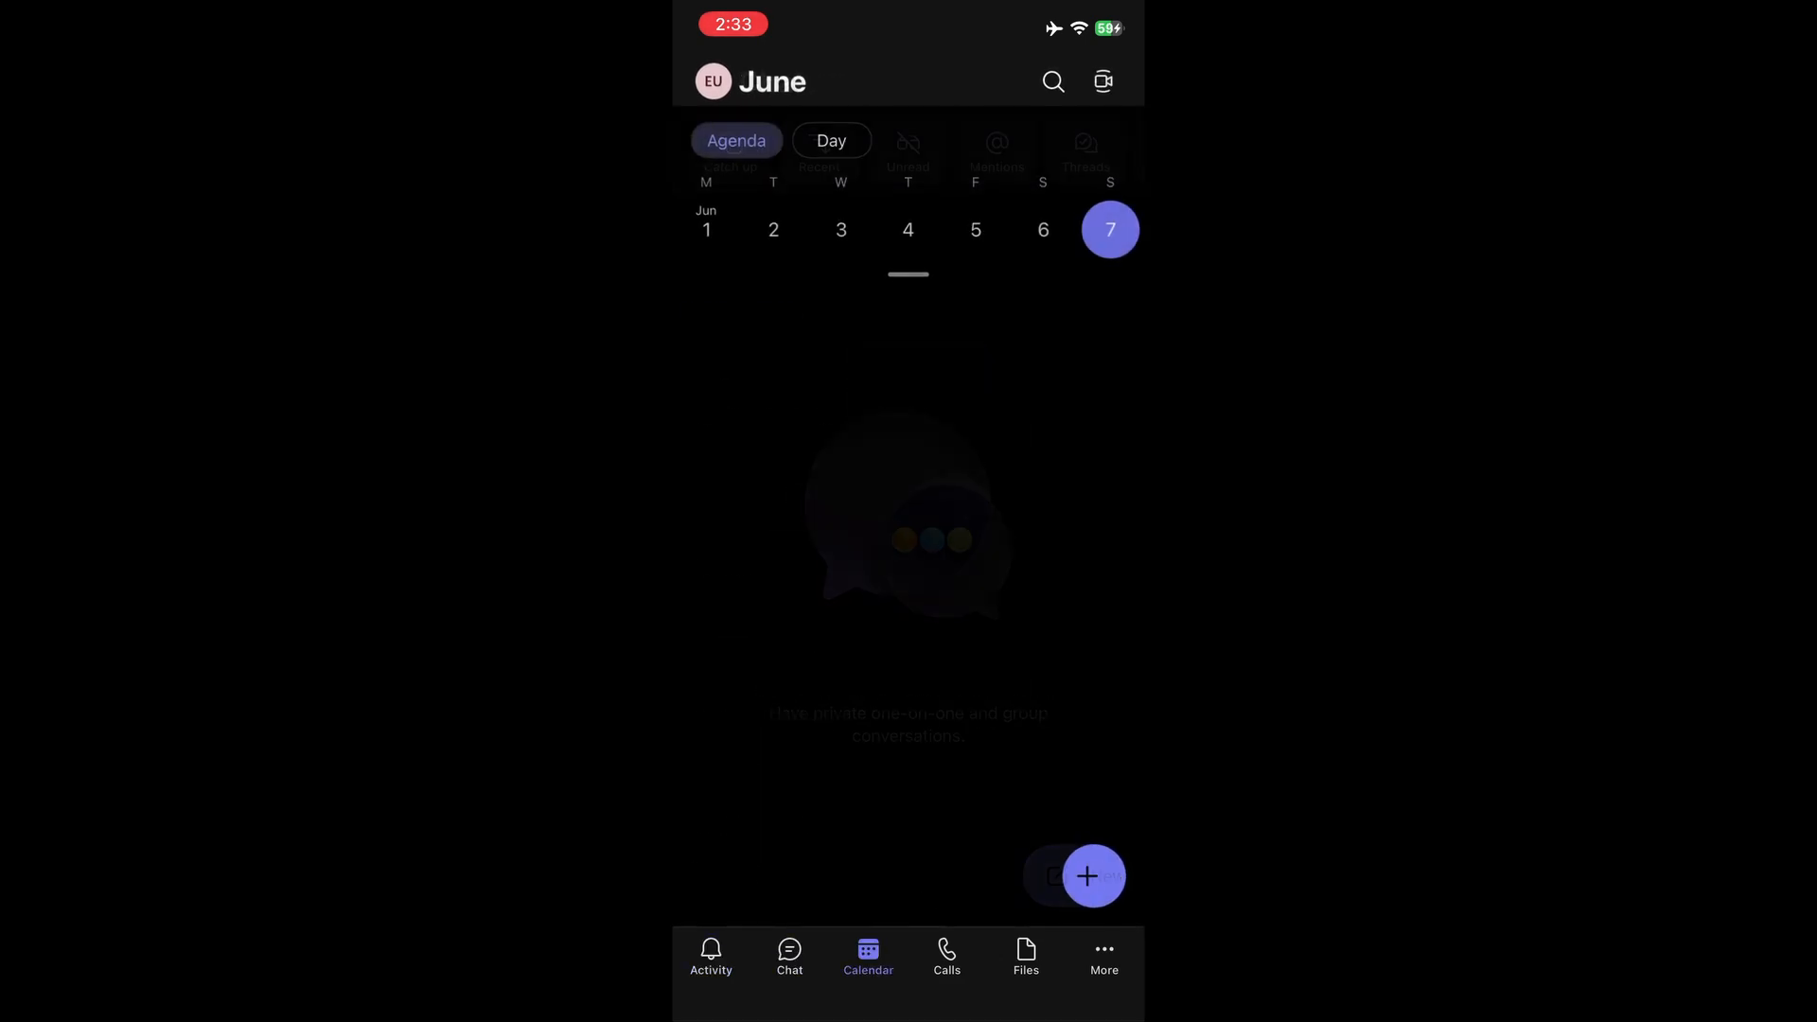
left_click(1026, 956)
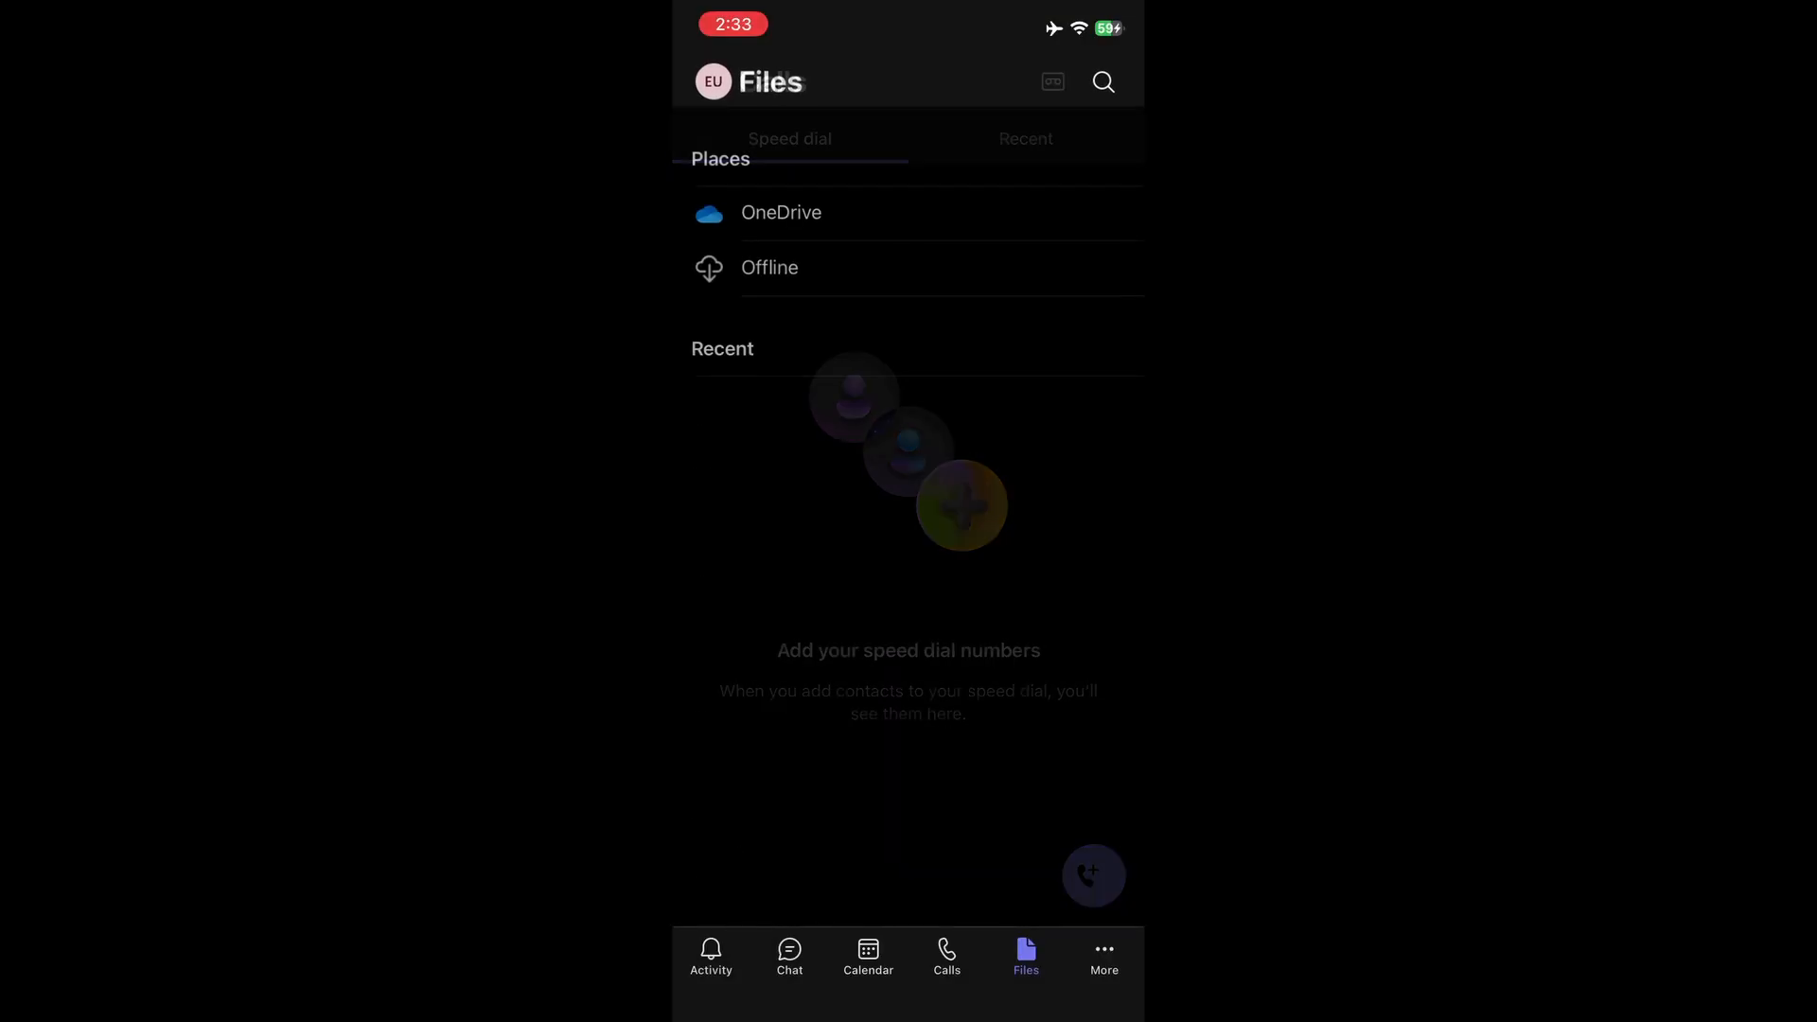
left_click(789, 956)
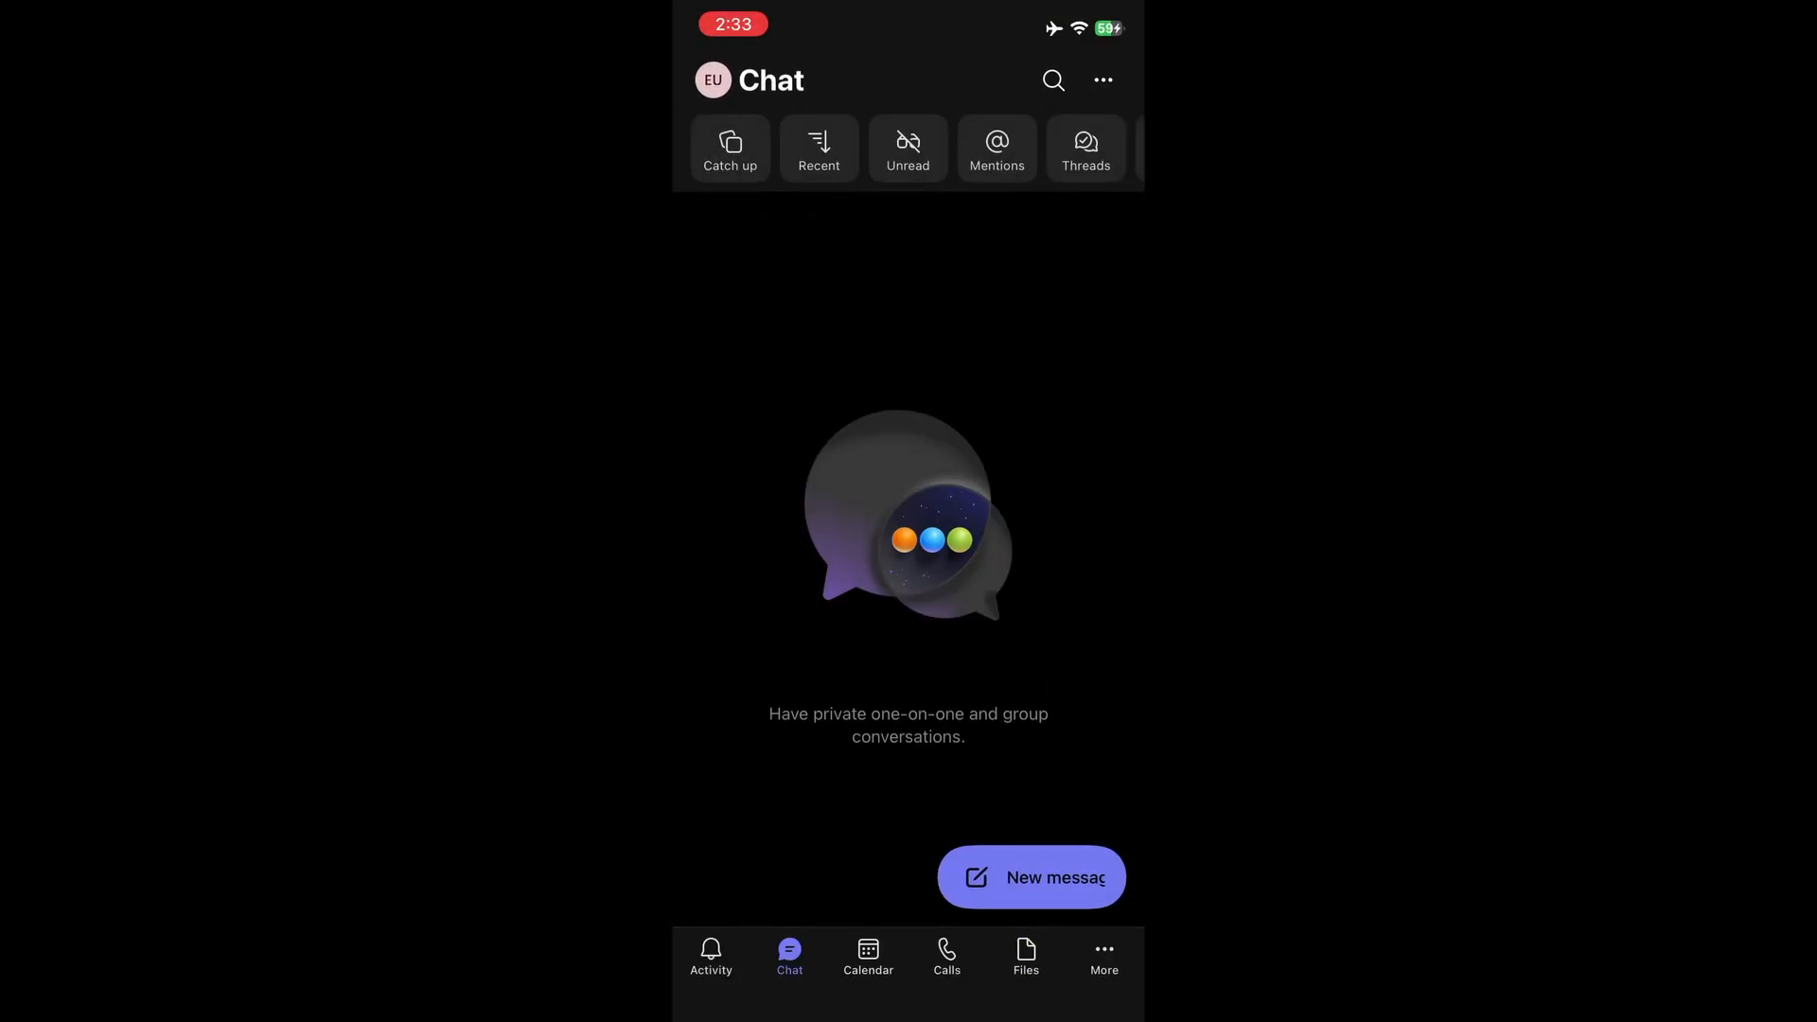